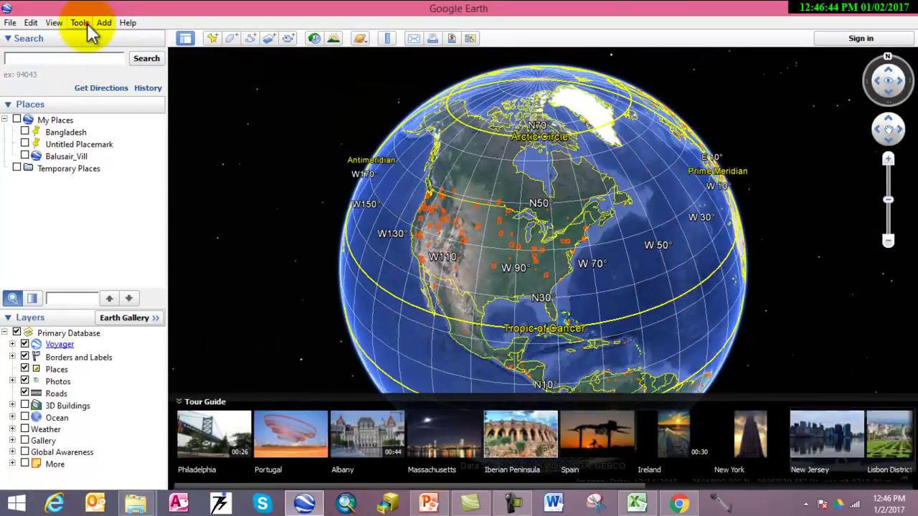
pyautogui.click(81, 24)
pyautogui.click(87, 58)
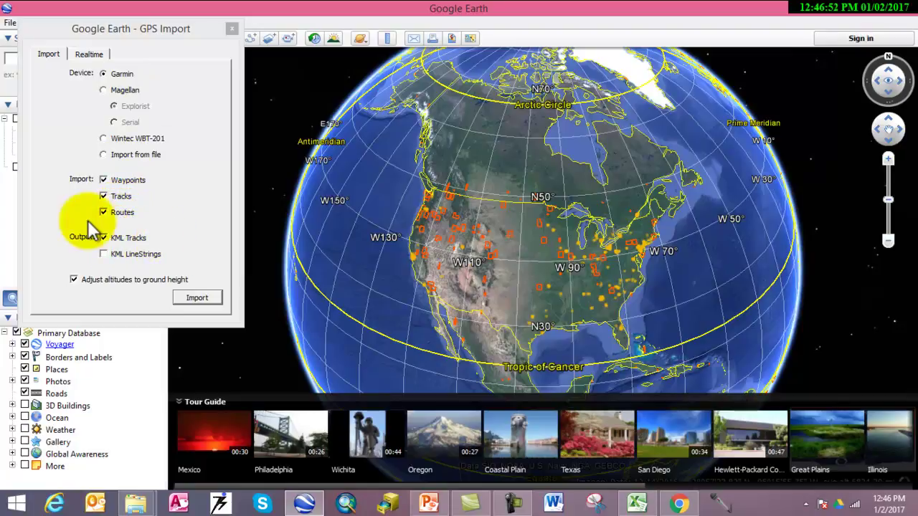
pyautogui.click(232, 29)
# Step: Set the latitude/longitude display to Decimal Degrees in the 3D View options and apply the change
pyautogui.click(74, 23)
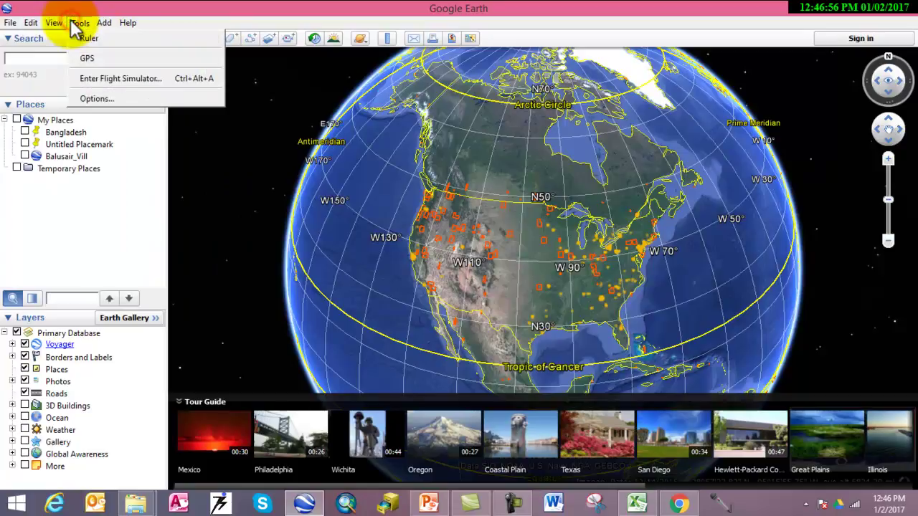
pyautogui.click(94, 98)
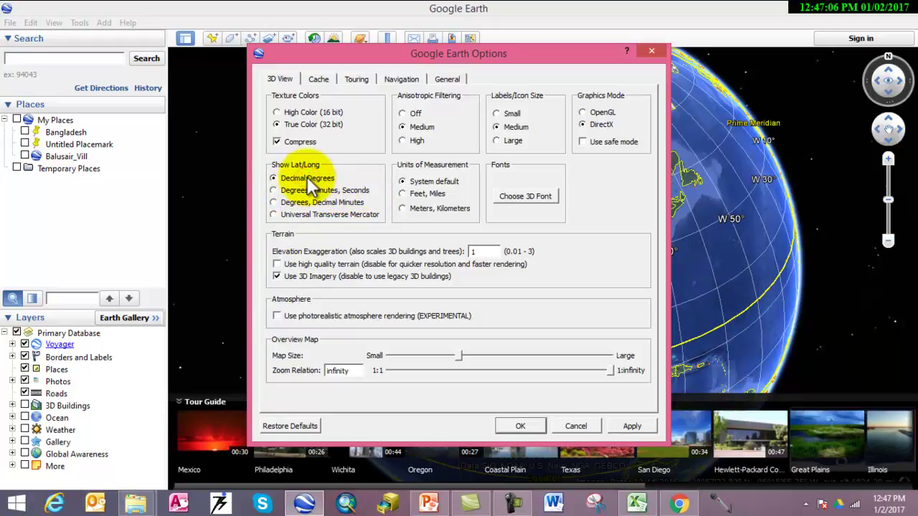
pyautogui.click(640, 428)
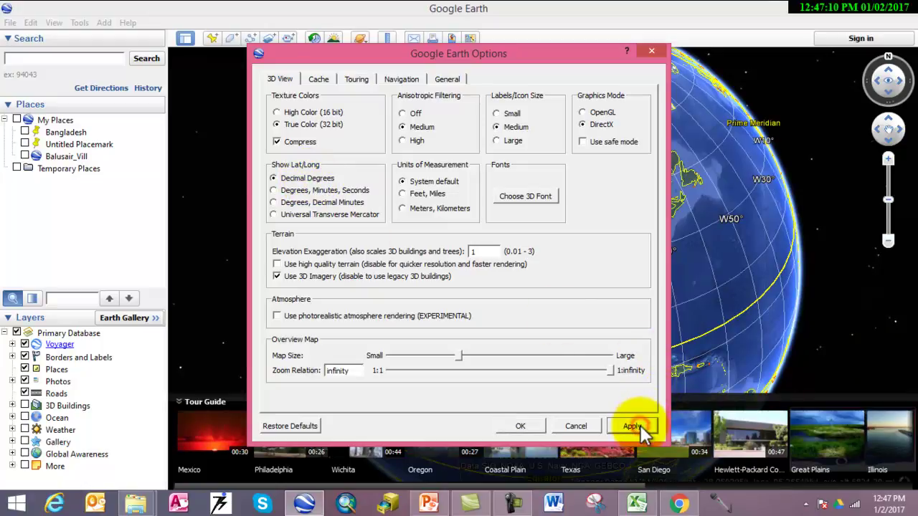
pyautogui.click(528, 427)
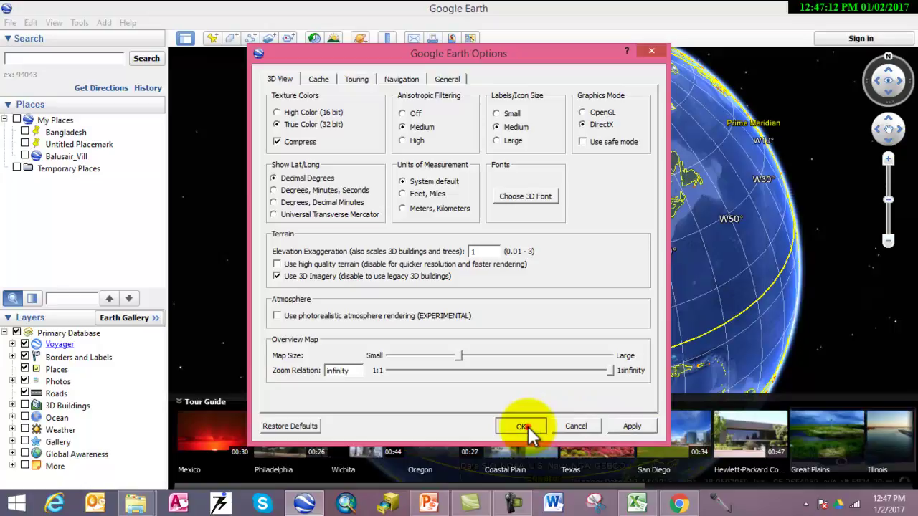
# Step: Search for the Eiffel Tower on Avenue Anatole France, Paris, France, and fly to it
pyautogui.click(32, 58)
pyautogui.write('Eiffel')
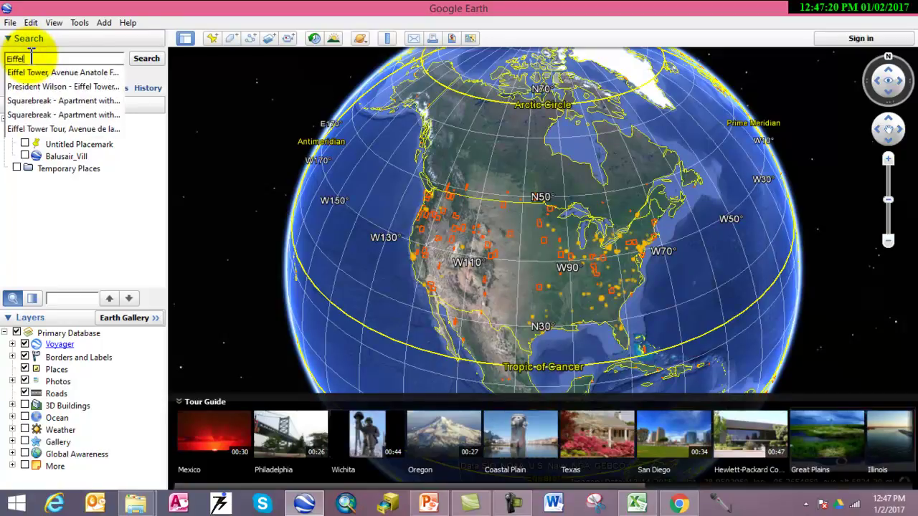
pyautogui.click(66, 72)
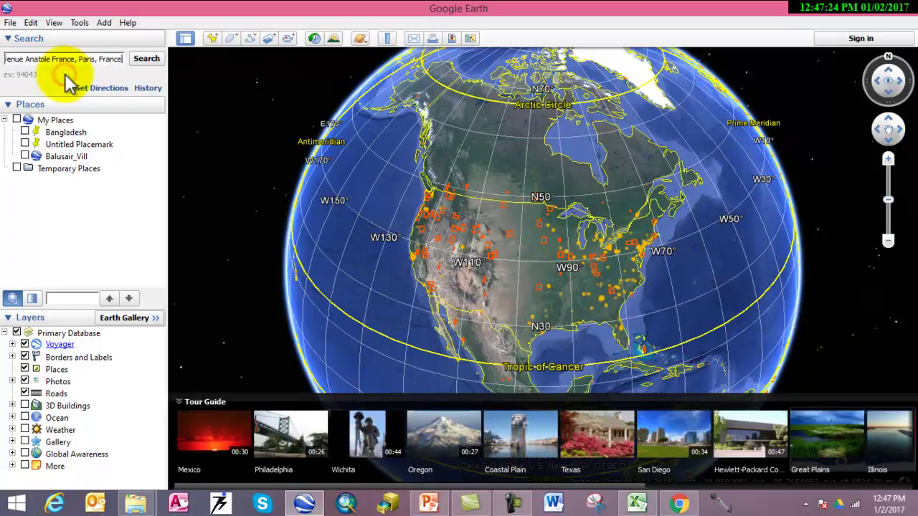
pyautogui.click(147, 59)
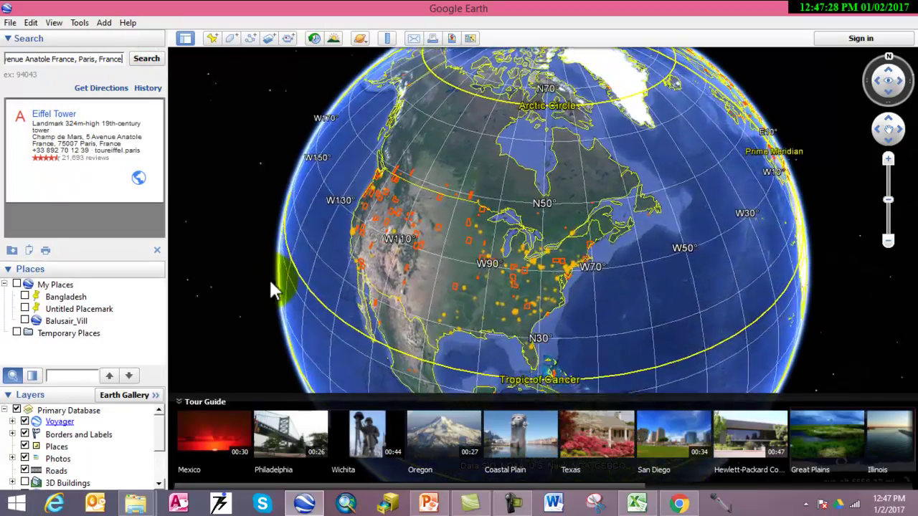
pyautogui.click(270, 280)
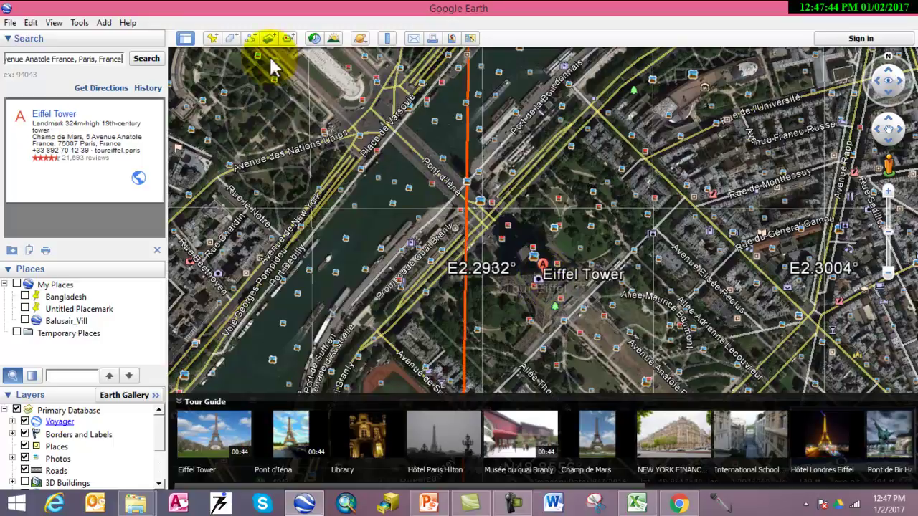
# Step: Copy the Eiffel Tower's latitude from a new placemark and select its Lat cell D2 in the H_Place workbook in Excel
pyautogui.click(212, 39)
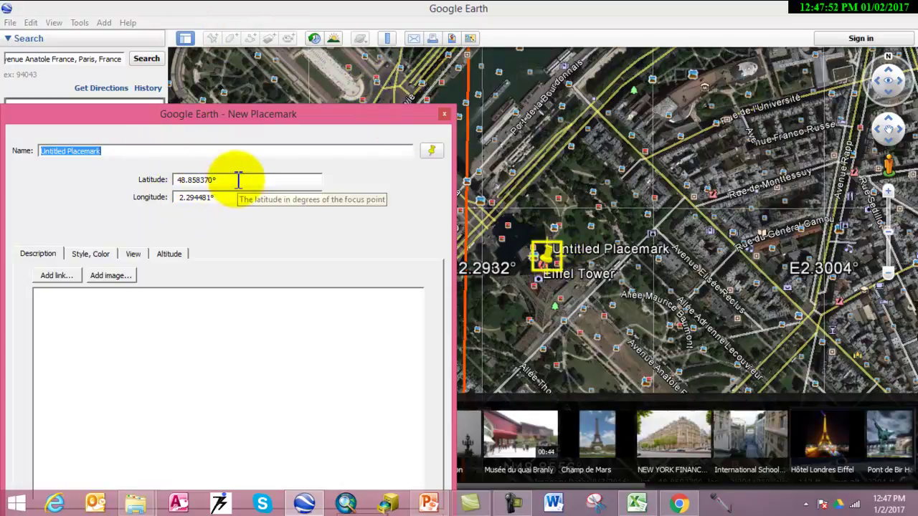
pyautogui.moveTo(239, 180); pyautogui.dragTo(198, 183)
pyautogui.doubleClick(197, 181)
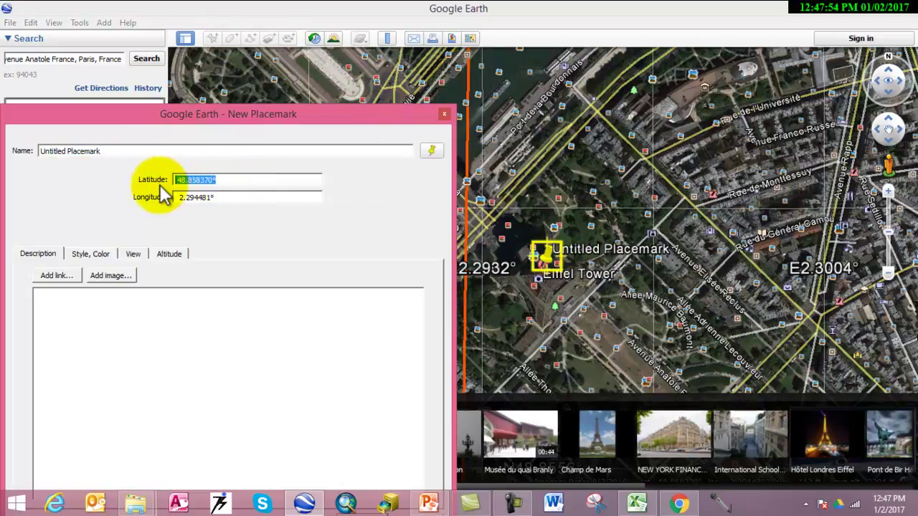
pyautogui.rightClick(198, 181)
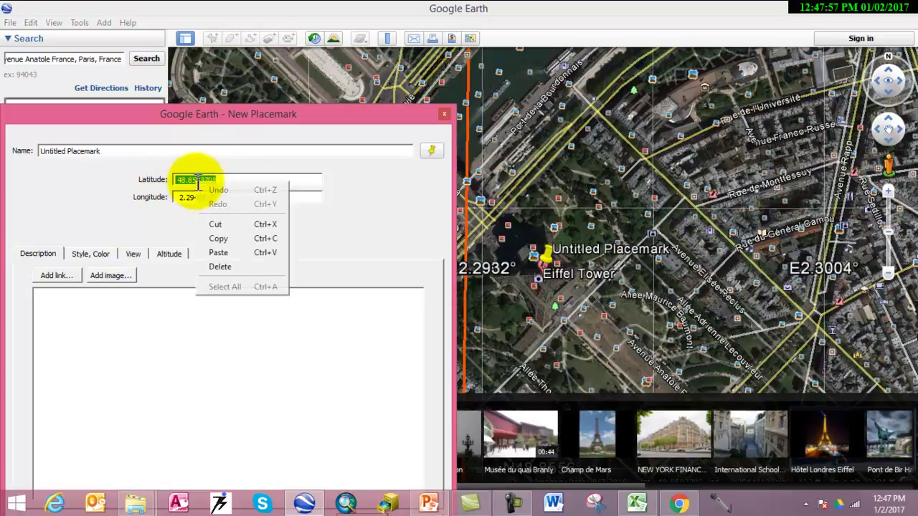
pyautogui.click(226, 241)
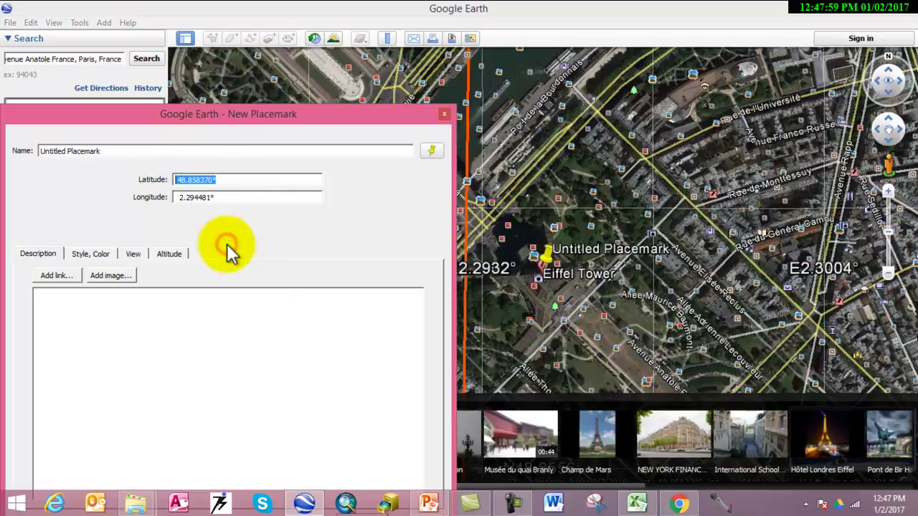
pyautogui.click(637, 504)
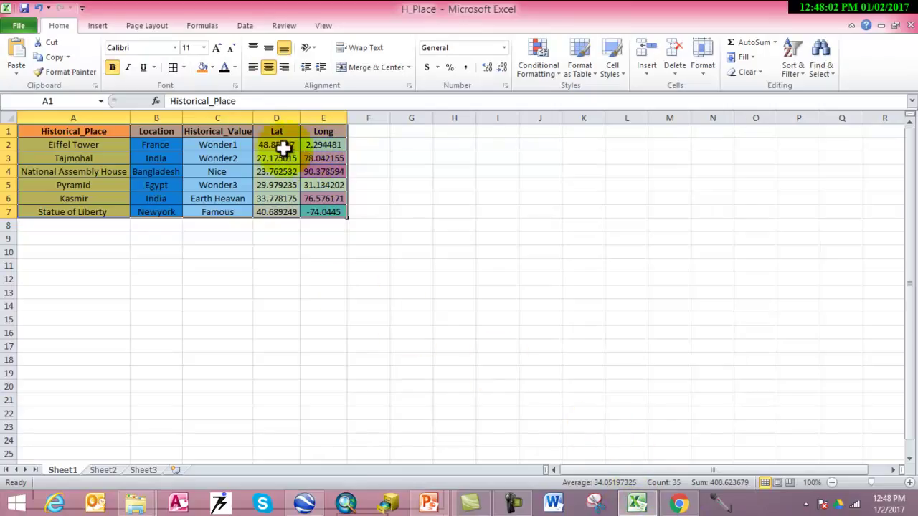
pyautogui.click(256, 146)
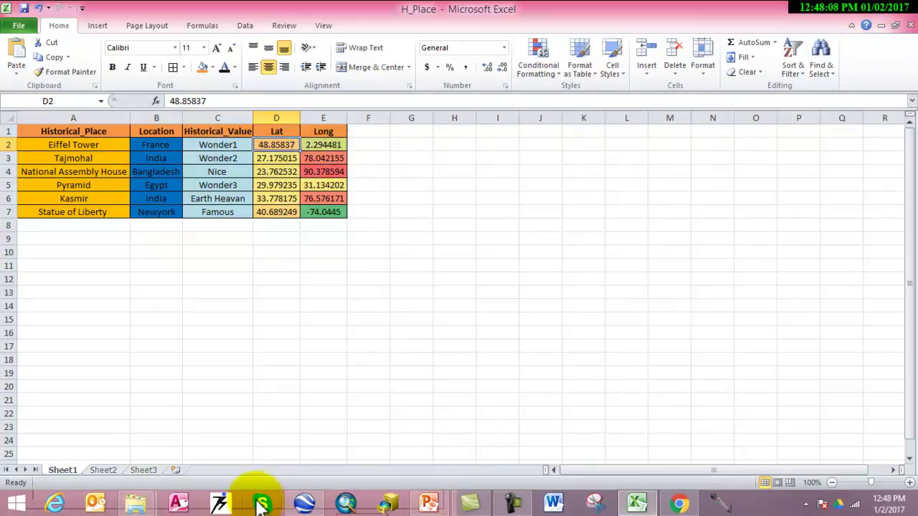
# Step: Switch back to Google Earth, copy the Eiffel Tower placemark's longitude, and discard the new placemark
pyautogui.click(304, 503)
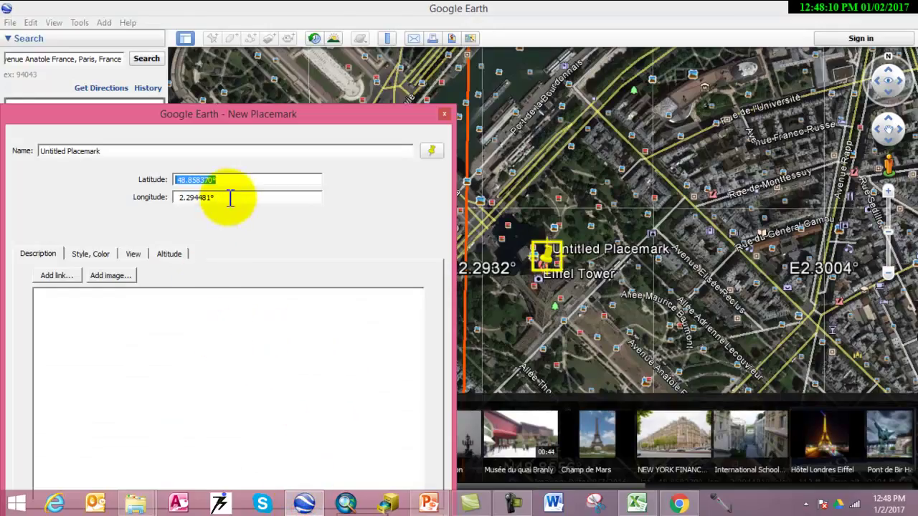
pyautogui.moveTo(231, 199); pyautogui.dragTo(180, 197)
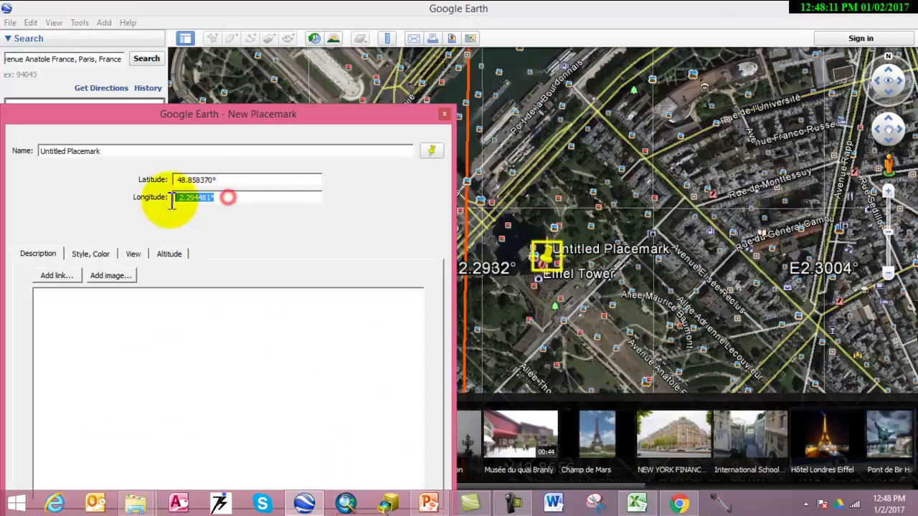
pyautogui.rightClick(209, 203)
pyautogui.click(234, 256)
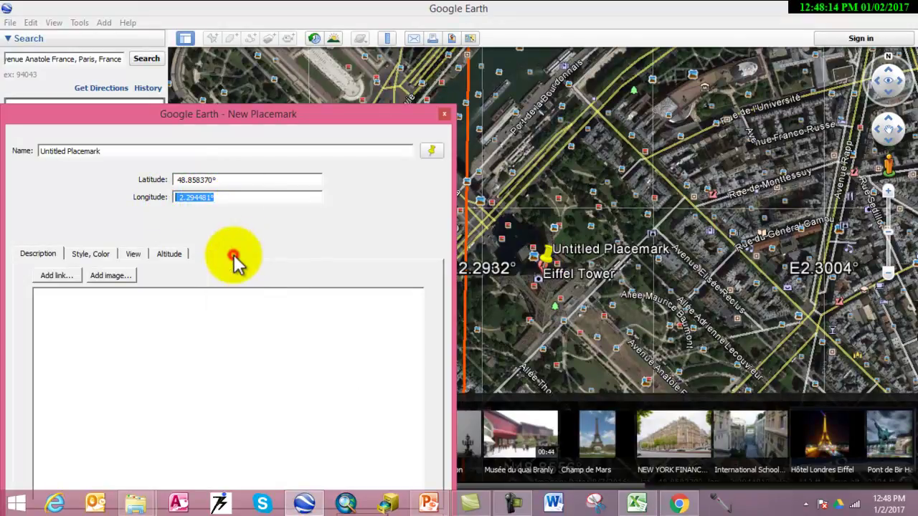
pyautogui.click(446, 115)
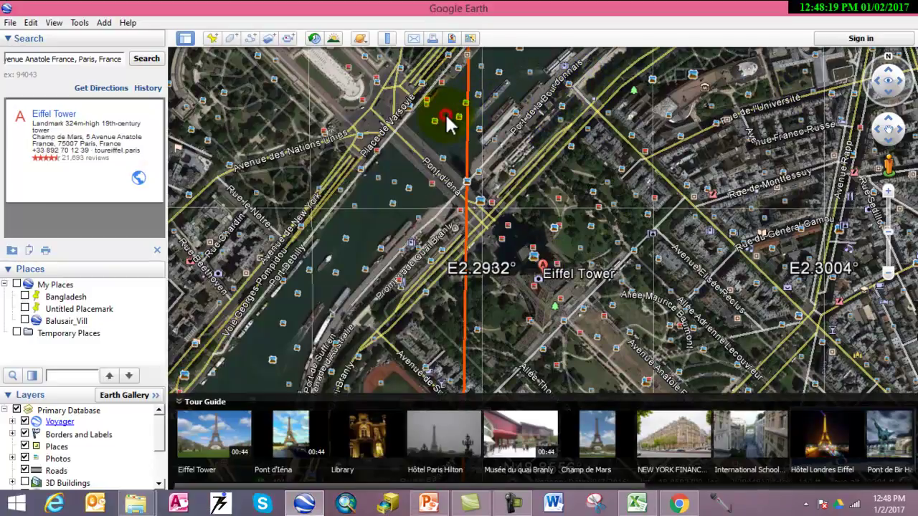
# Step: Switch to the H_Place workbook in Excel and select the Eiffel Tower's Long cell E2
pyautogui.click(637, 503)
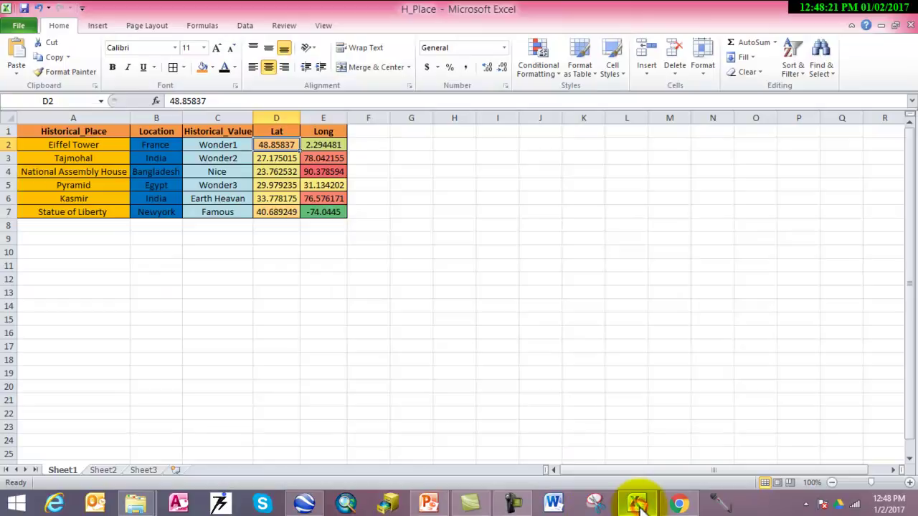
pyautogui.click(308, 159)
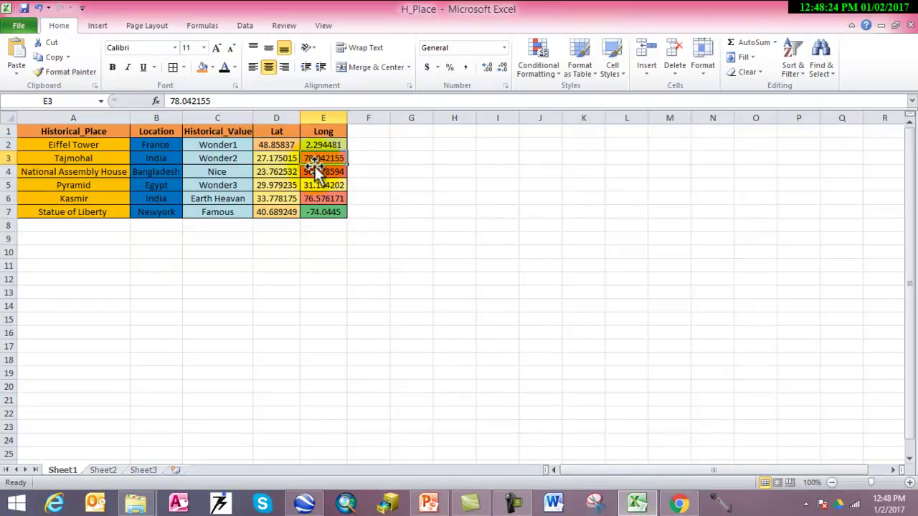
pyautogui.click(316, 144)
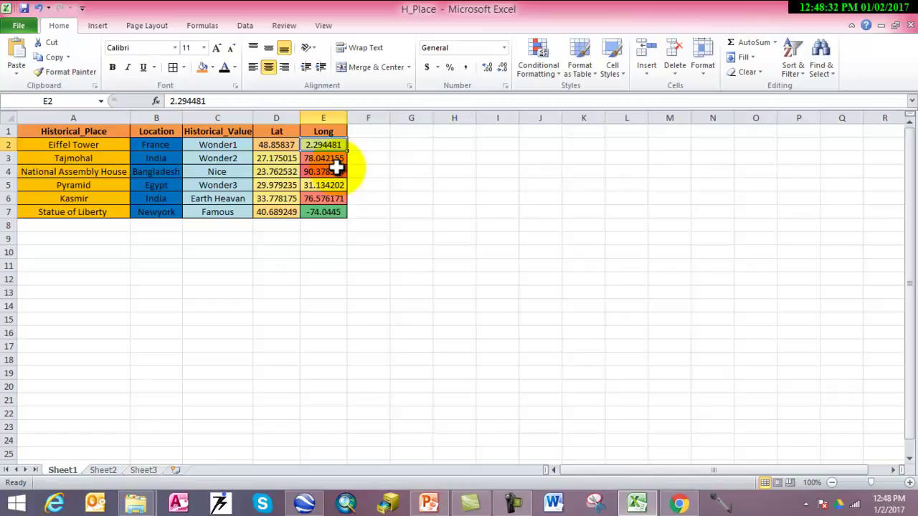
# Step: Repeat the Eiffel Tower search in Google Earth and check its coordinates in a new placemark against the Excel table
pyautogui.click(306, 504)
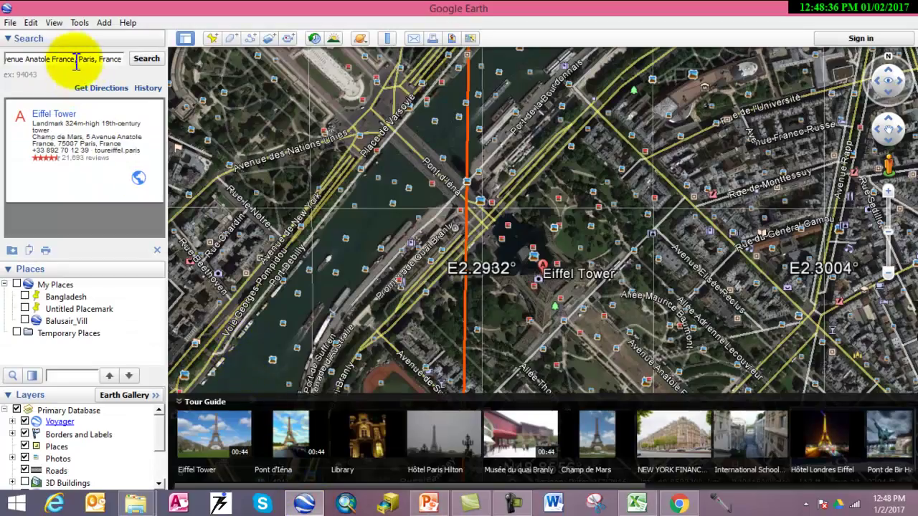
pyautogui.click(141, 60)
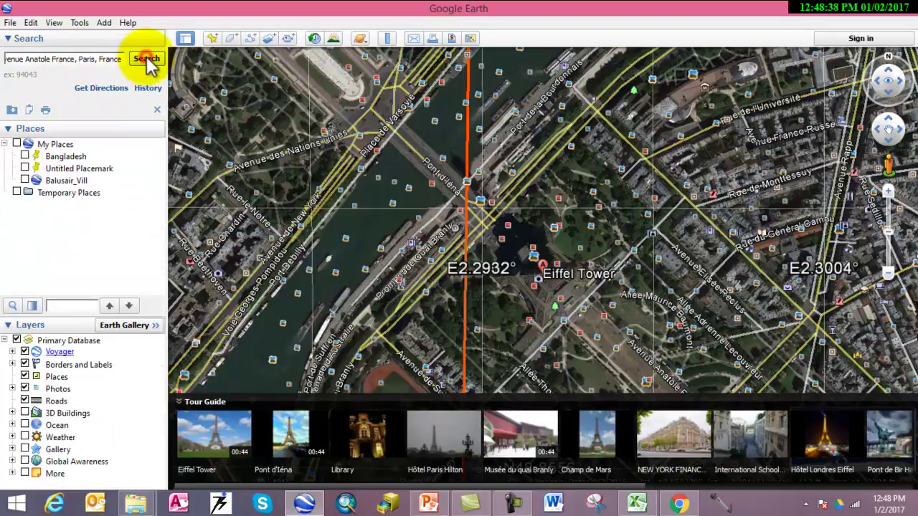
pyautogui.click(213, 38)
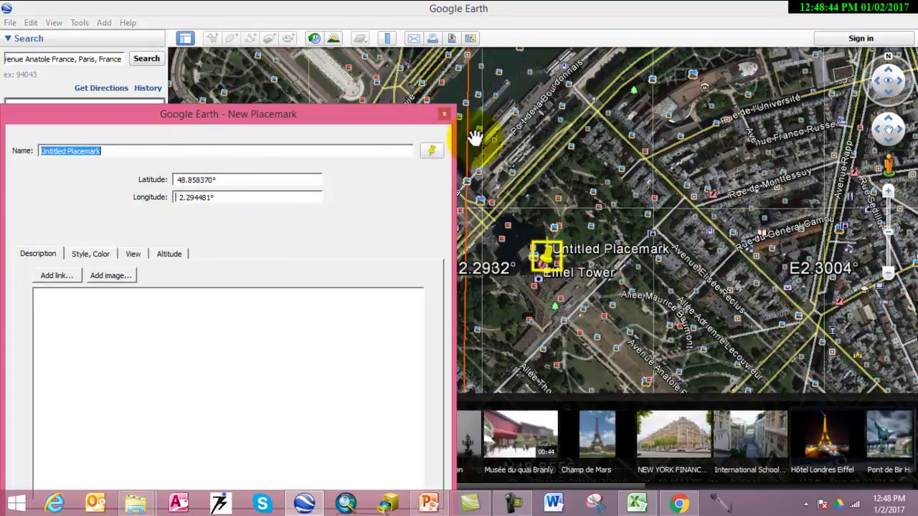
pyautogui.click(444, 114)
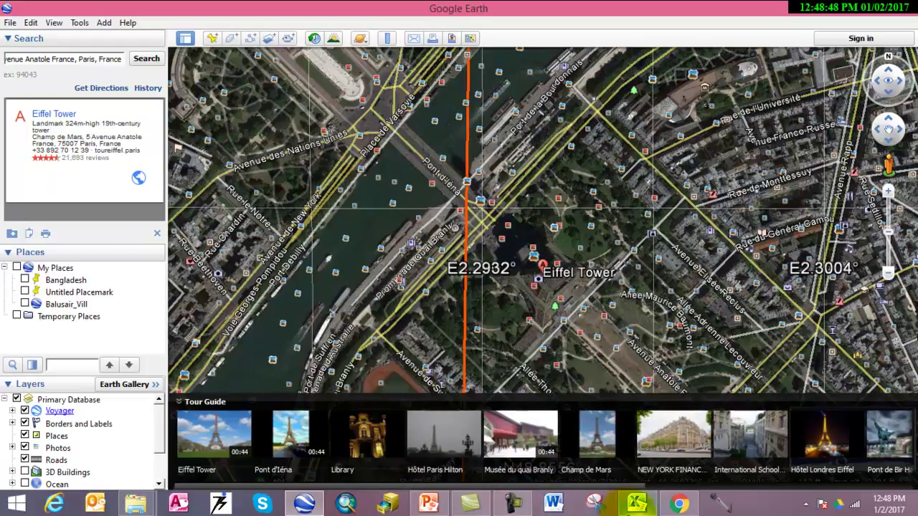
pyautogui.moveTo(638, 504)
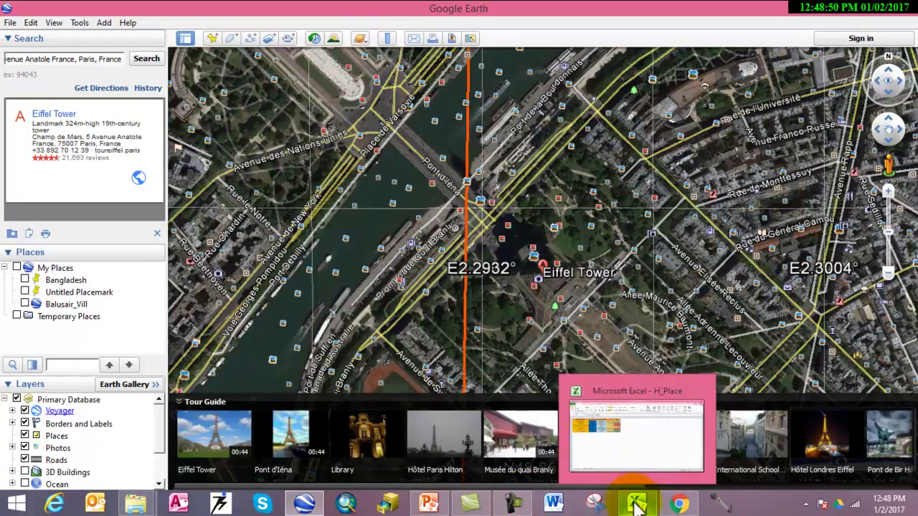
pyautogui.click(638, 504)
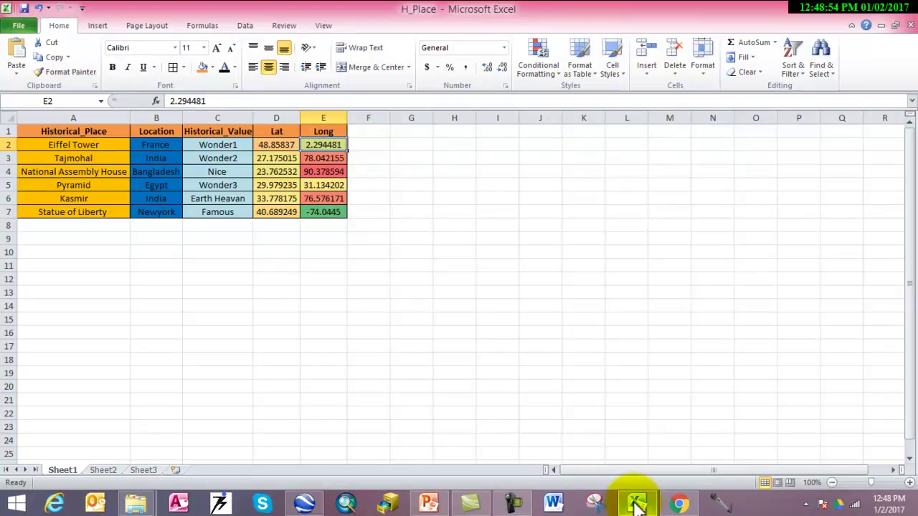
pyautogui.click(638, 505)
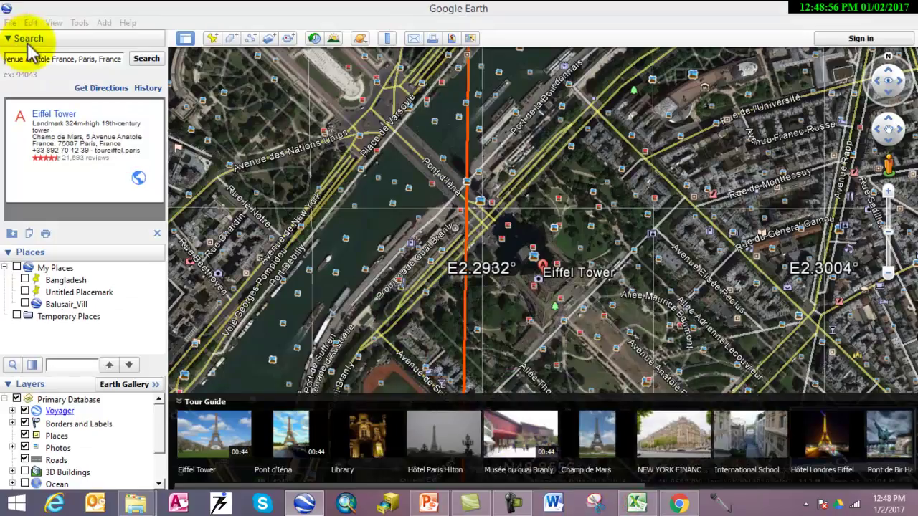
# Step: Search for Taj Mahal using the Avenue du Général de Gaulle, Vanves, France suggestion and inspect the location up close
pyautogui.moveTo(8, 60); pyautogui.dragTo(122, 61)
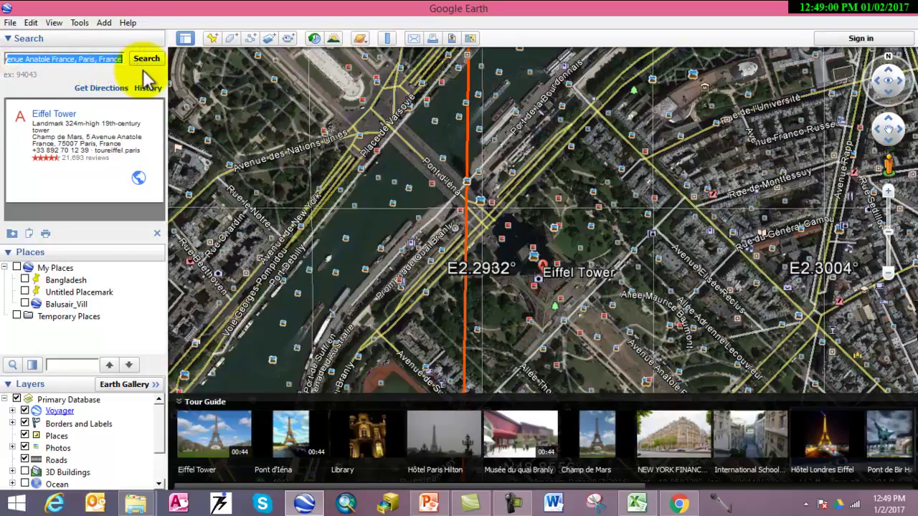
pyautogui.write('Ta')
pyautogui.press('BackSpace')
pyautogui.press('BackSpace')
pyautogui.press('BackSpace')
pyautogui.press('BackSpace')
pyautogui.press('BackSpace')
pyautogui.press('BackSpace')
pyautogui.press('BackSpace')
pyautogui.press('BackSpace')
pyautogui.press('BackSpace')
pyautogui.press('BackSpace')
pyautogui.press('BackSpace')
pyautogui.press('BackSpace')
pyautogui.press('BackSpace')
pyautogui.press('BackSpace')
pyautogui.press('BackSpace')
pyautogui.press('BackSpace')
pyautogui.press('BackSpace')
pyautogui.write('Ta')
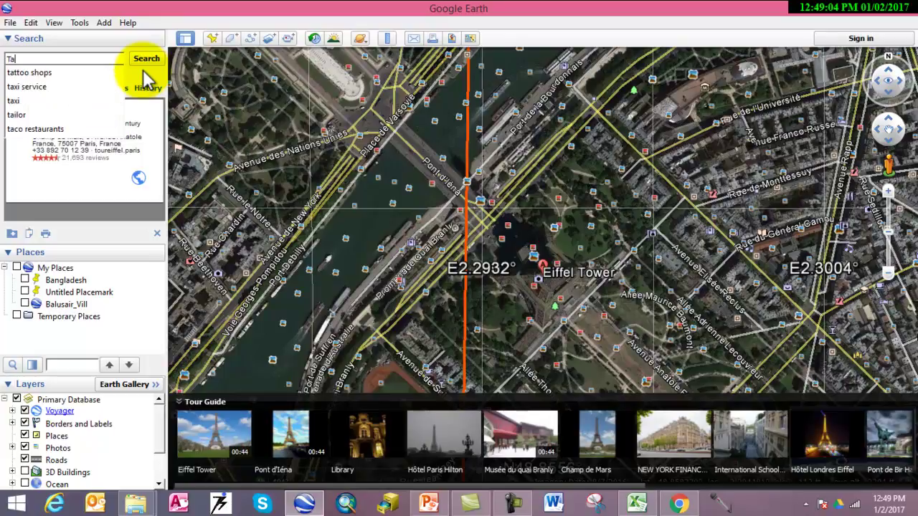
pyautogui.write('j')
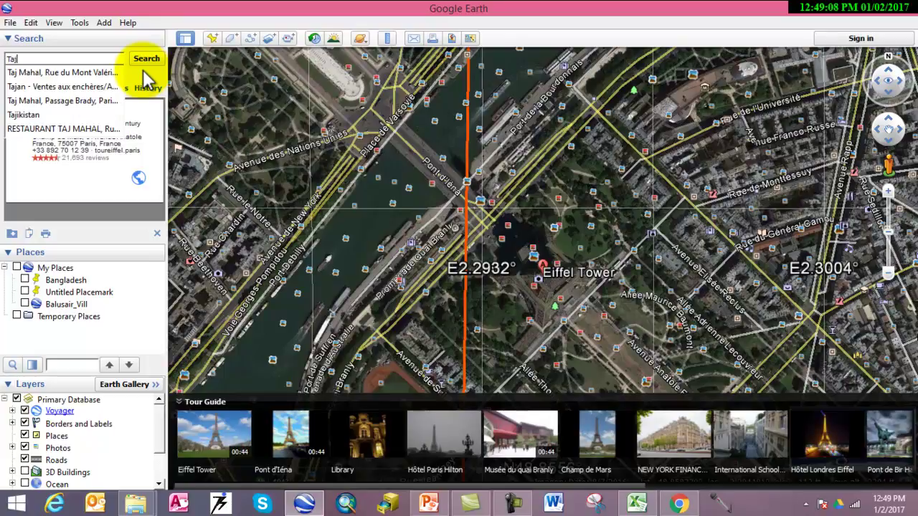
pyautogui.write('ma')
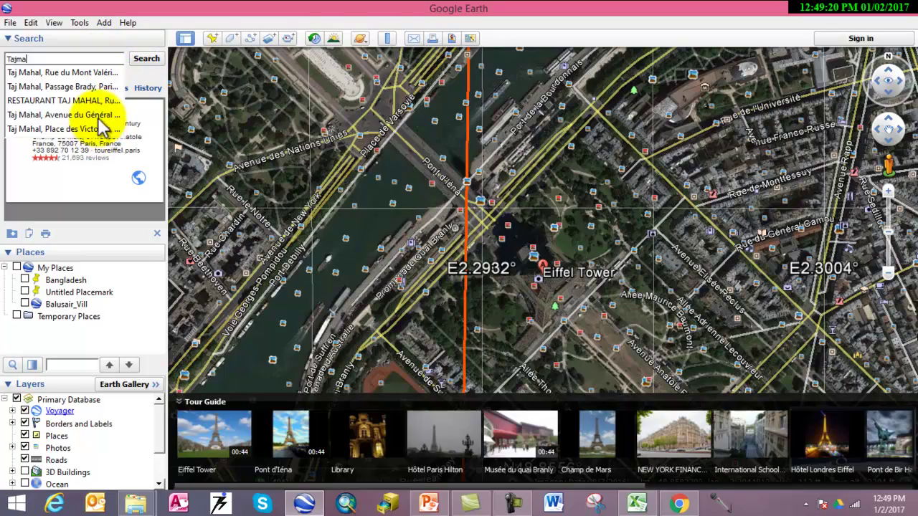
pyautogui.click(101, 116)
pyautogui.click(144, 59)
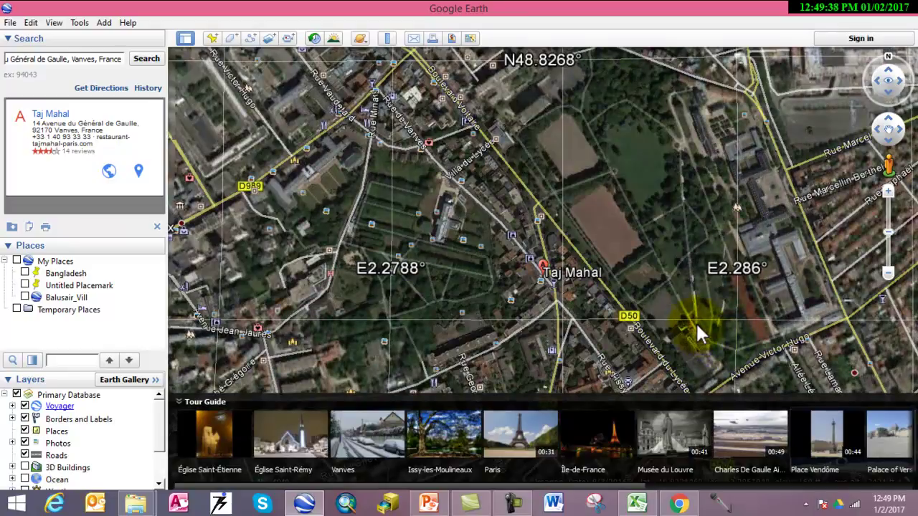
pyautogui.scroll(2, 696, 326)
pyautogui.scroll(3, 502, 323)
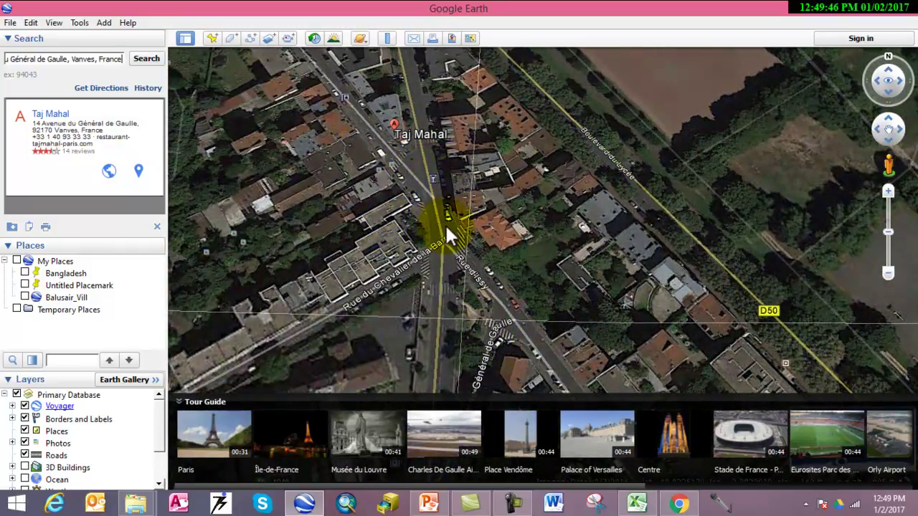
# Step: Replace the current search with Tajmahal India and go to the Taj Mahal in Agra
pyautogui.scroll(-2, 446, 237)
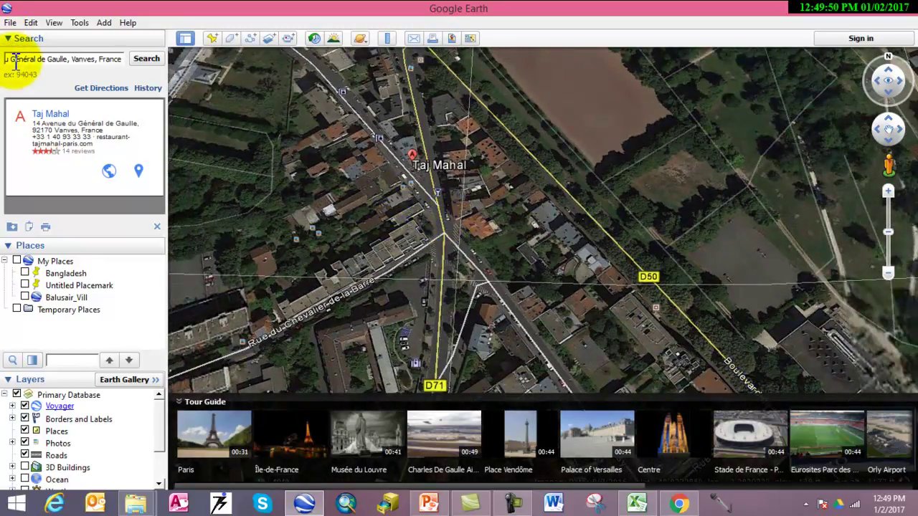
pyautogui.moveTo(15, 60); pyautogui.dragTo(172, 69)
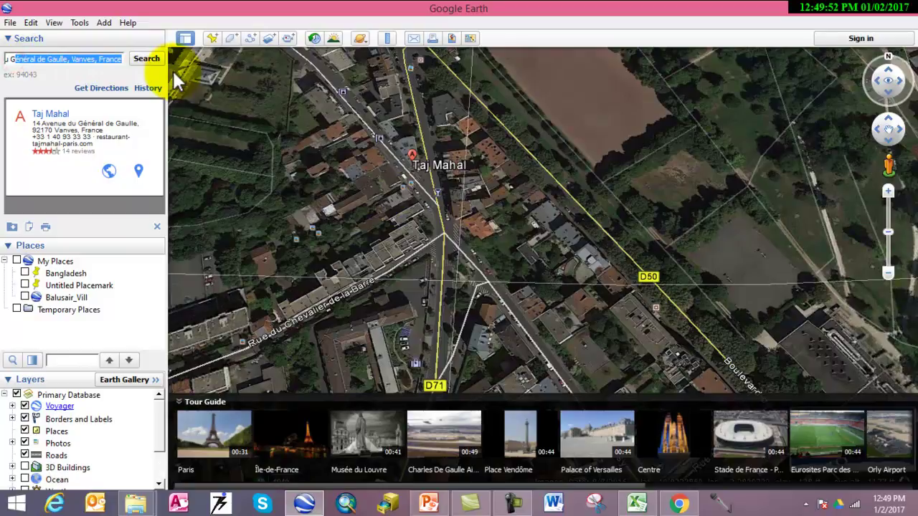
pyautogui.write('Taj Mahal, Av')
pyautogui.press('BackSpace')
pyautogui.press('BackSpace')
pyautogui.press('BackSpace')
pyautogui.press('BackSpace')
pyautogui.press('BackSpace')
pyautogui.press('BackSpace')
pyautogui.press('BackSpace')
pyautogui.press('BackSpace')
pyautogui.press('BackSpace')
pyautogui.press('BackSpace')
pyautogui.press('BackSpace')
pyautogui.press('BackSpace')
pyautogui.press('BackSpace')
pyautogui.write('Tajmaha')
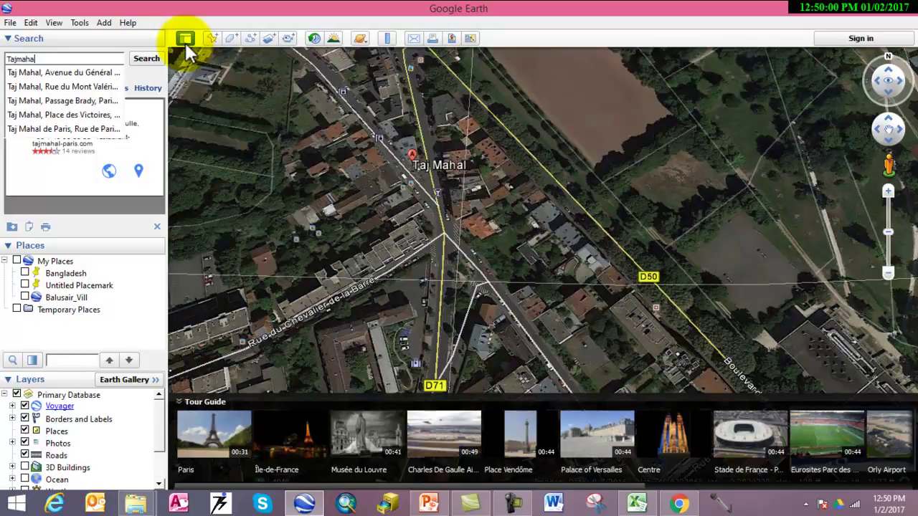
pyautogui.write('India')
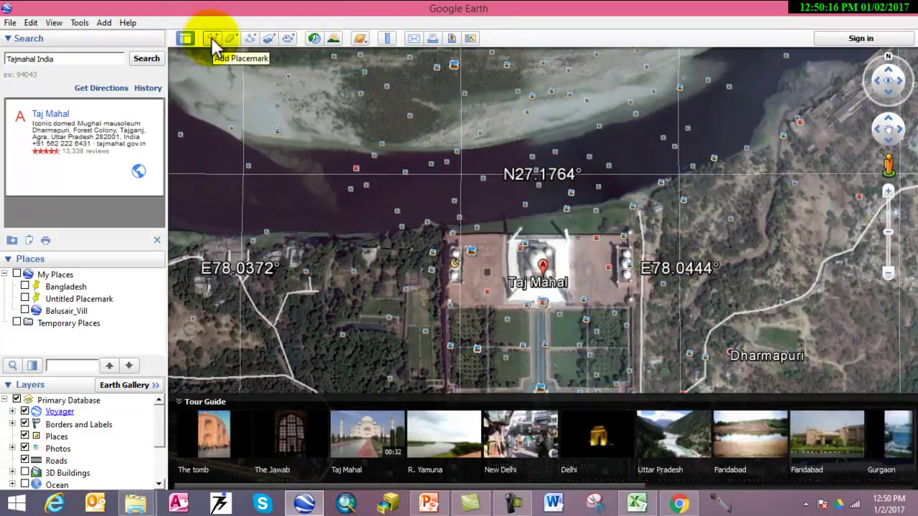
# Step: Check the Taj Mahal's latitude and longitude in a new placemark named Tajmahal, and discard the placemark
pyautogui.click(213, 42)
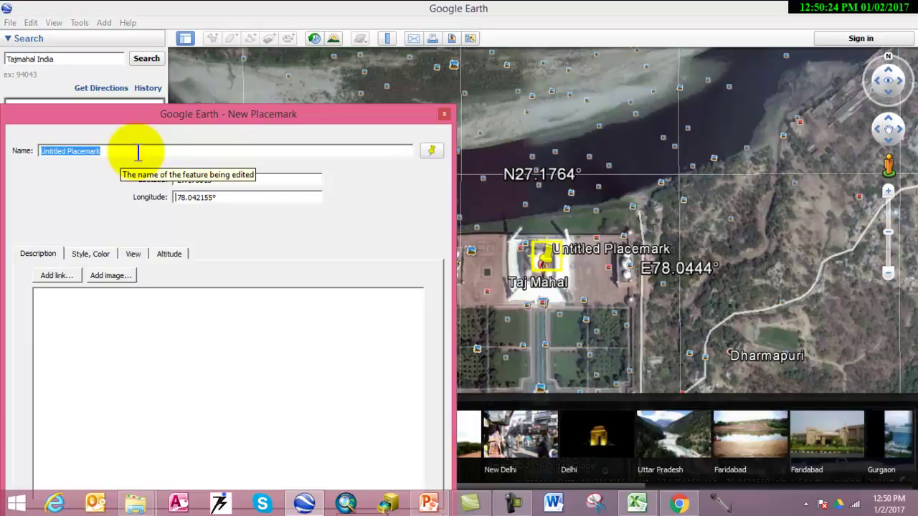
pyautogui.click(137, 152)
pyautogui.moveTo(225, 179); pyautogui.dragTo(173, 200)
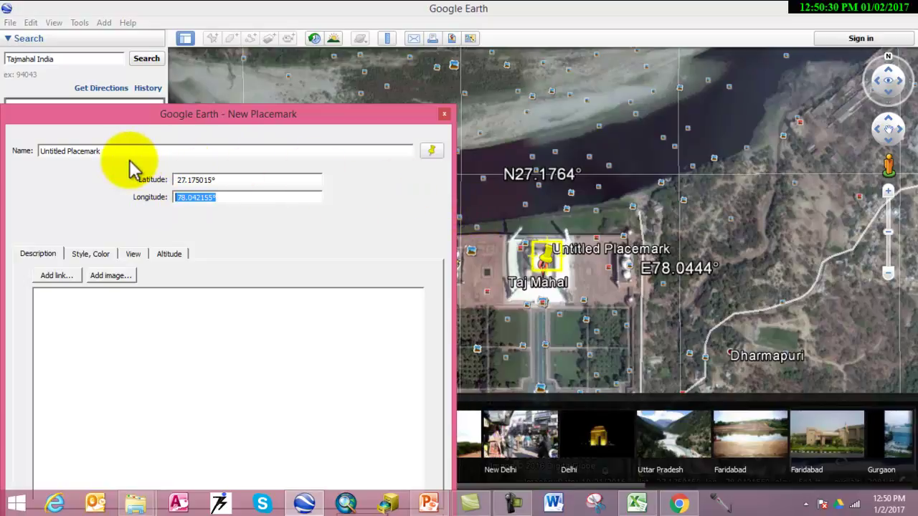
pyautogui.moveTo(124, 149); pyautogui.dragTo(10, 152)
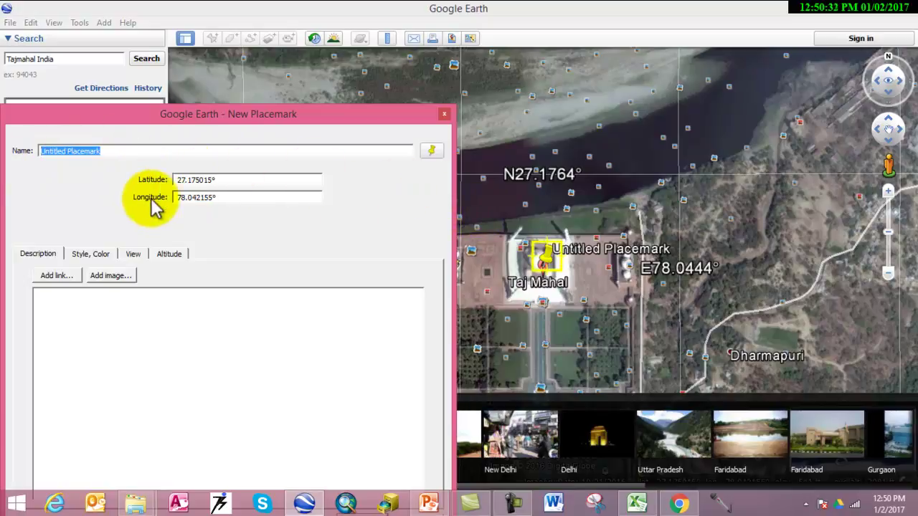
pyautogui.write('Tajmahal')
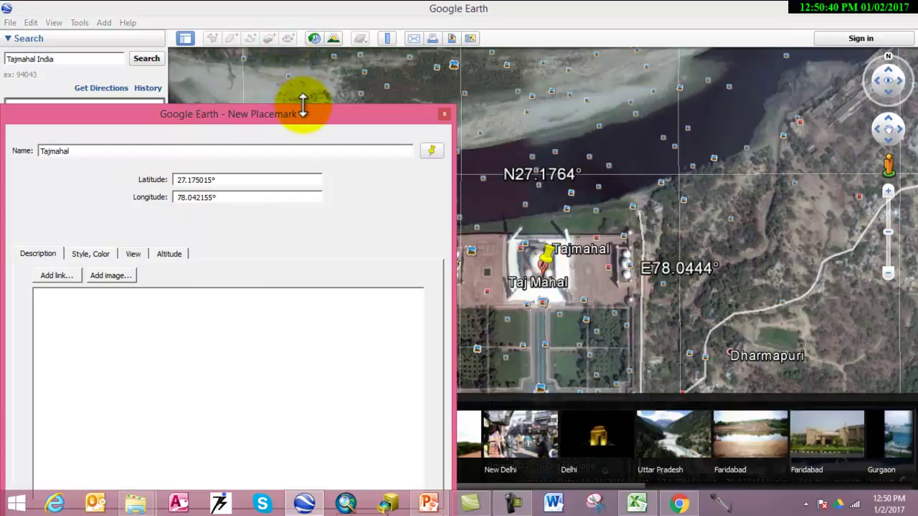
pyautogui.moveTo(304, 114); pyautogui.dragTo(315, 31)
pyautogui.click(377, 438)
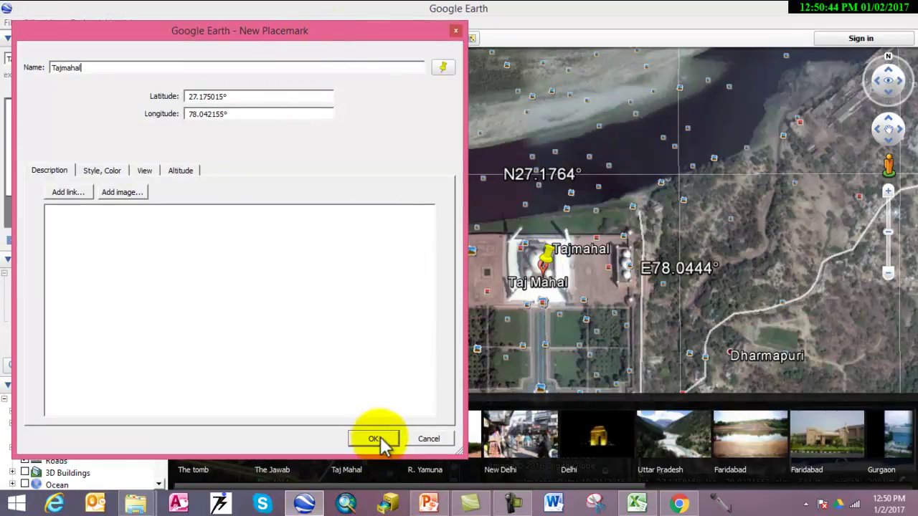
pyautogui.click(429, 438)
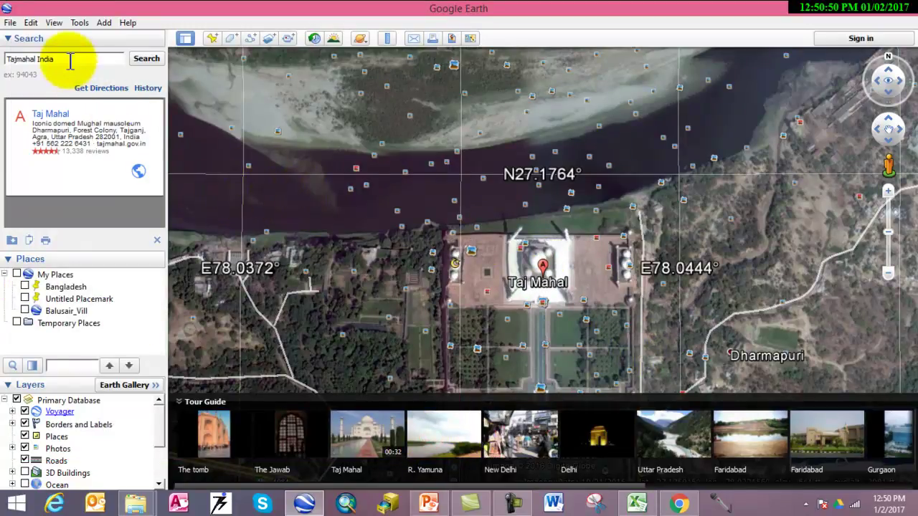
# Step: Search for National Asseembly Bangladesh to go to the National Parliament House in Dhaka
pyautogui.moveTo(68, 60); pyautogui.dragTo(3, 58)
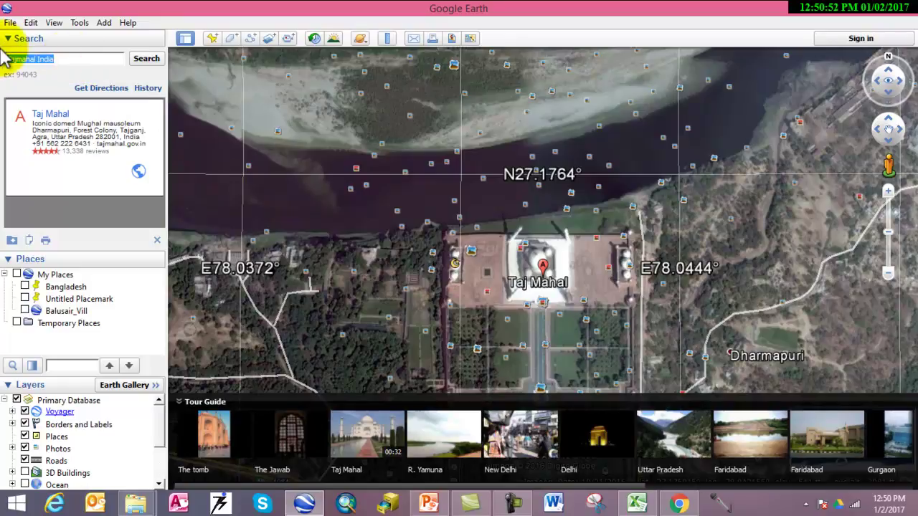
pyautogui.write('nal')
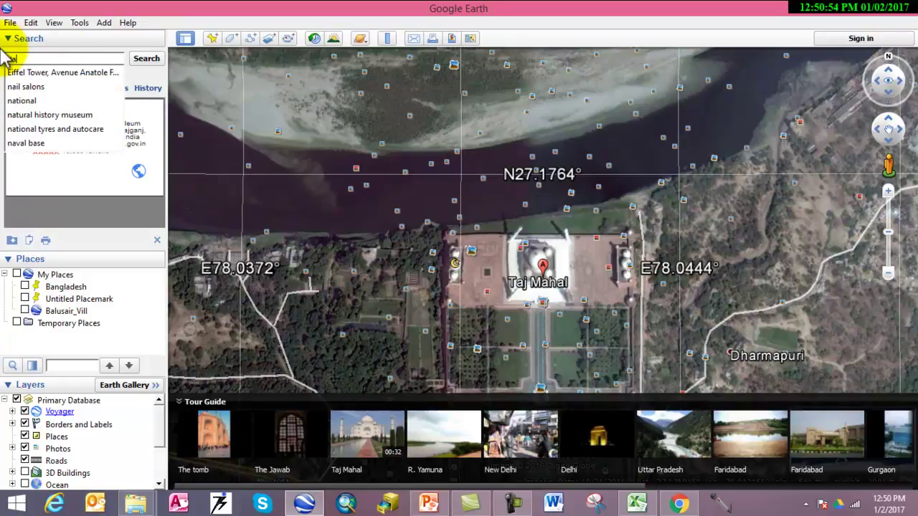
pyautogui.write('ti')
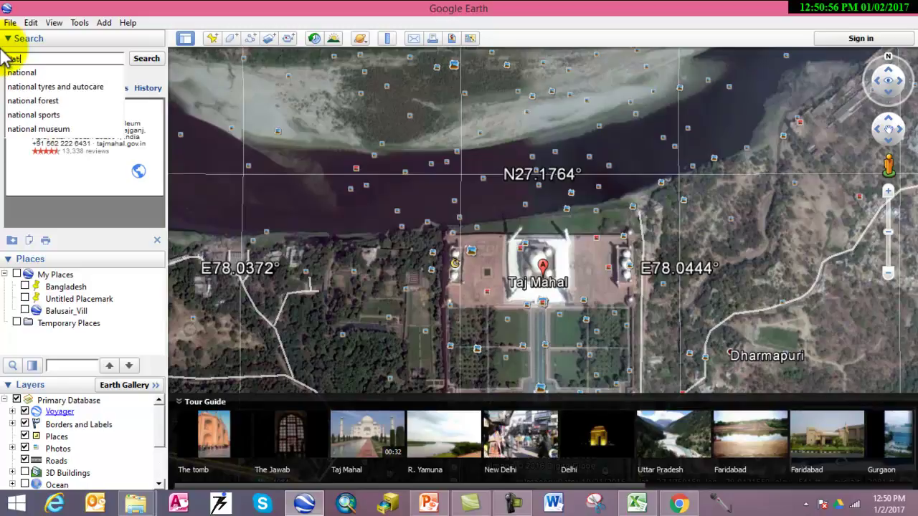
pyautogui.write('onal Ass')
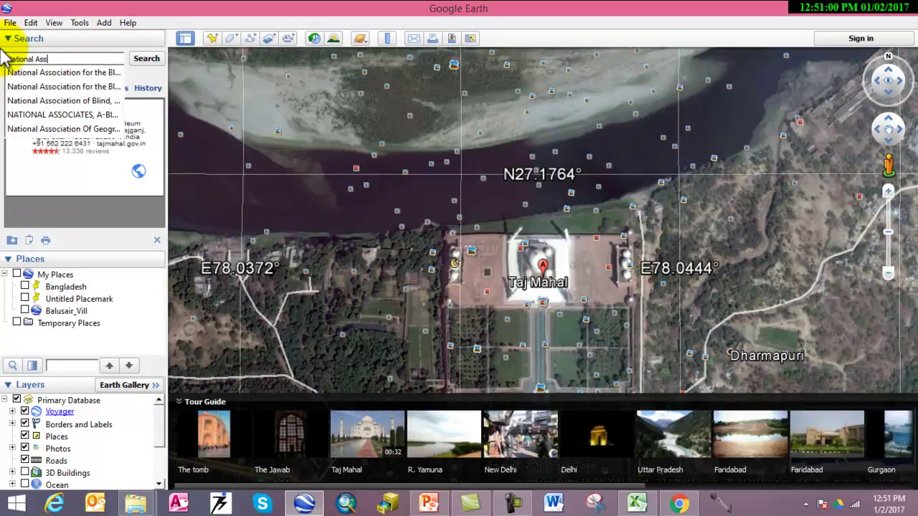
pyautogui.write('e')
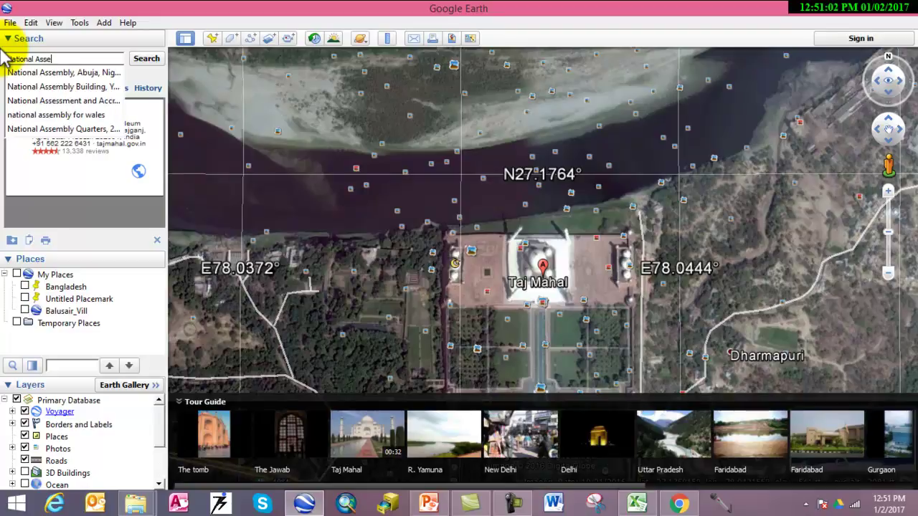
pyautogui.write('embly')
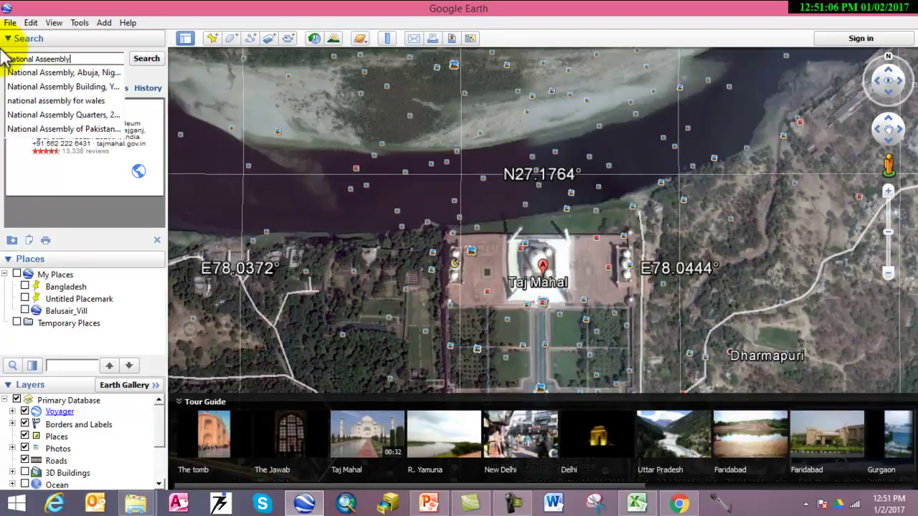
pyautogui.write(' Bangladesh')
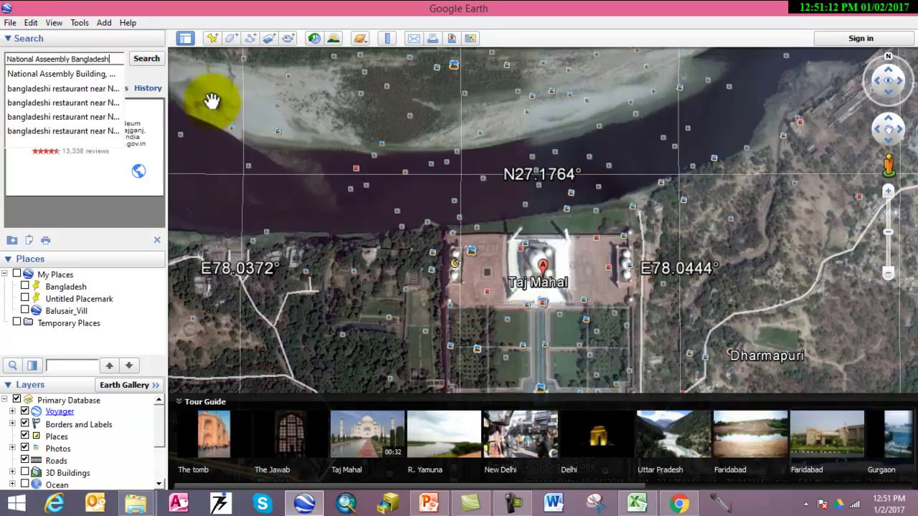
pyautogui.click(152, 60)
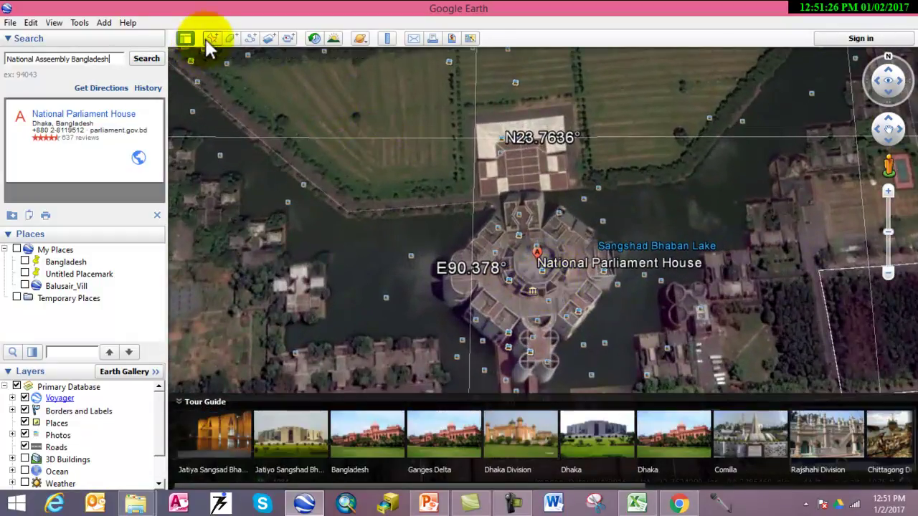
# Step: Start a new placemark at the National Parliament House and examine its latitude and longitude
pyautogui.click(211, 38)
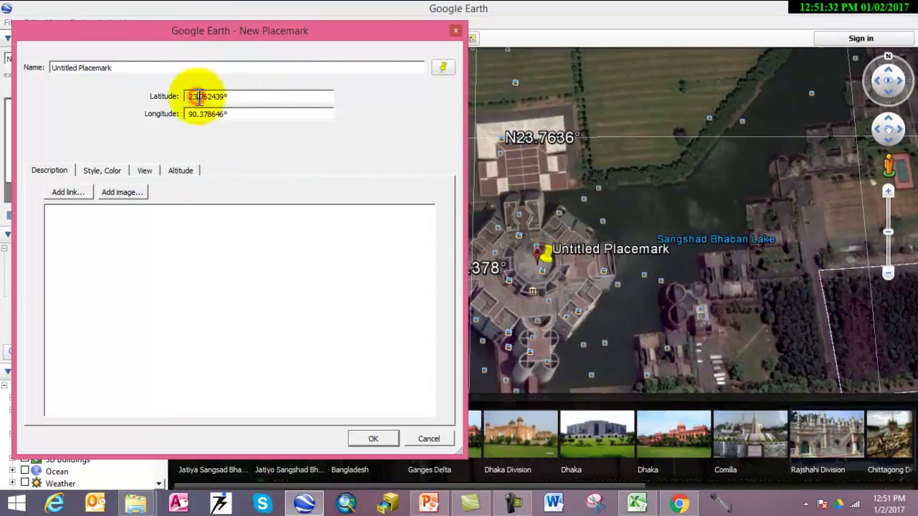
pyautogui.moveTo(262, 96); pyautogui.dragTo(165, 106)
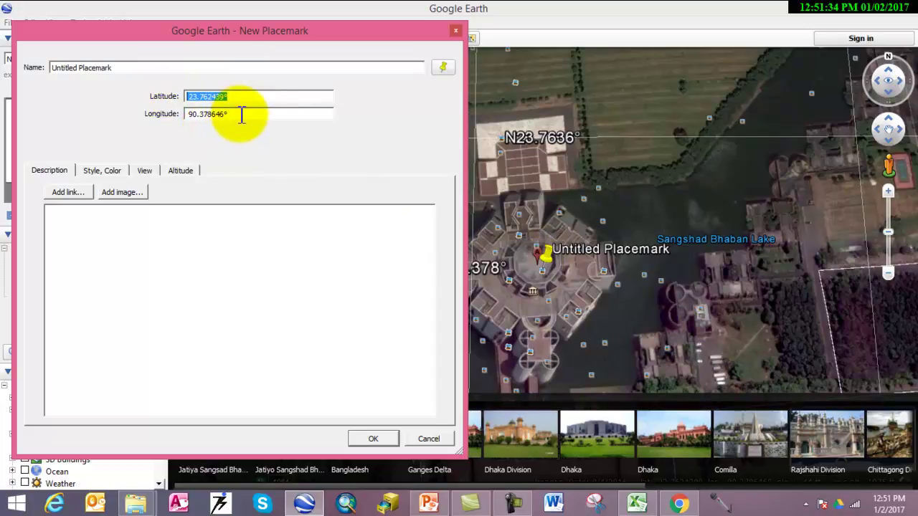
pyautogui.moveTo(242, 114); pyautogui.dragTo(164, 113)
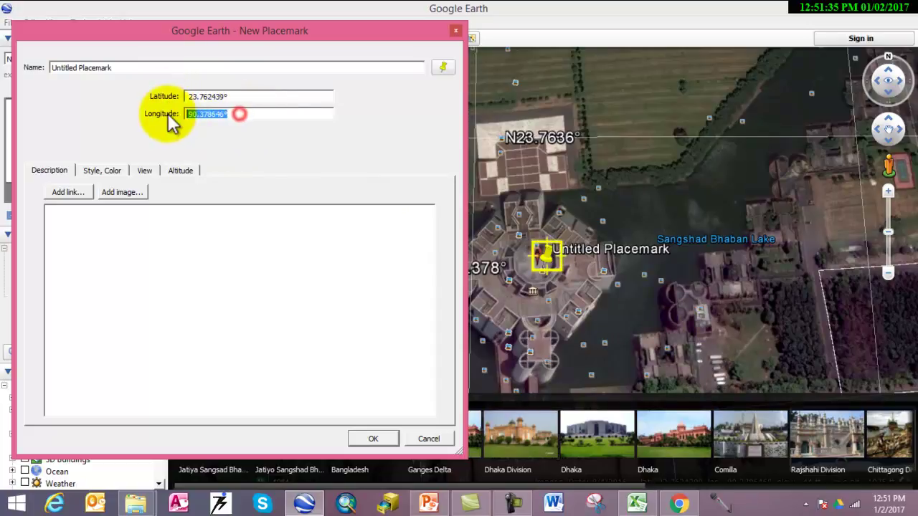
# Step: Compare the National Assembly House coordinates in D4 and E4 of the H_Place workbook in Excel, and return to Google Earth to discard the placemark
pyautogui.click(638, 504)
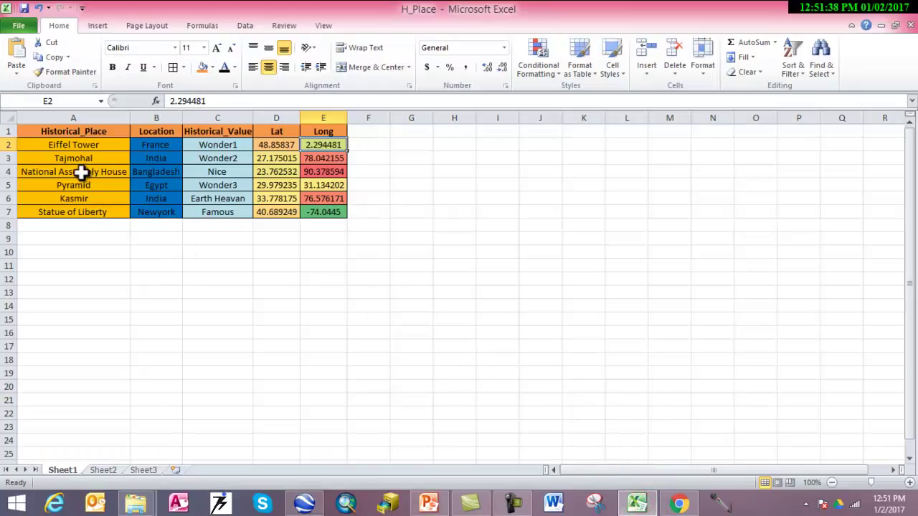
pyautogui.click(256, 171)
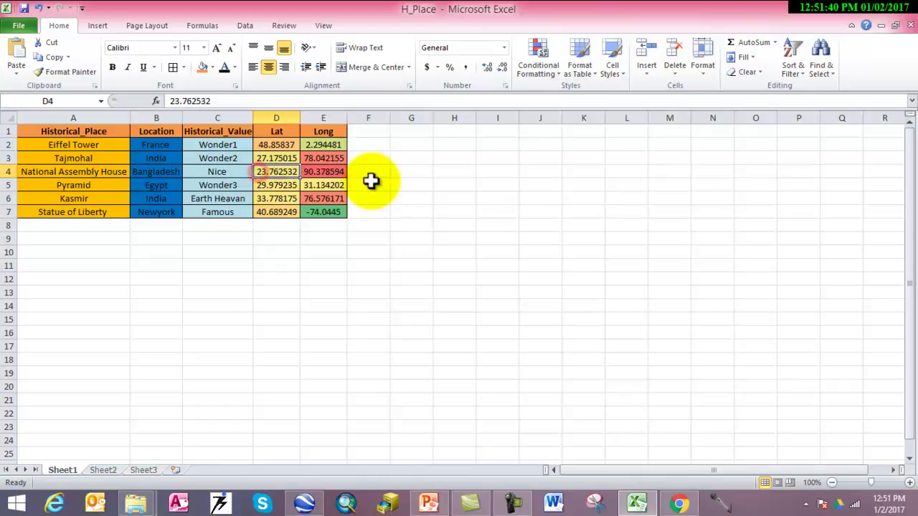
pyautogui.click(337, 172)
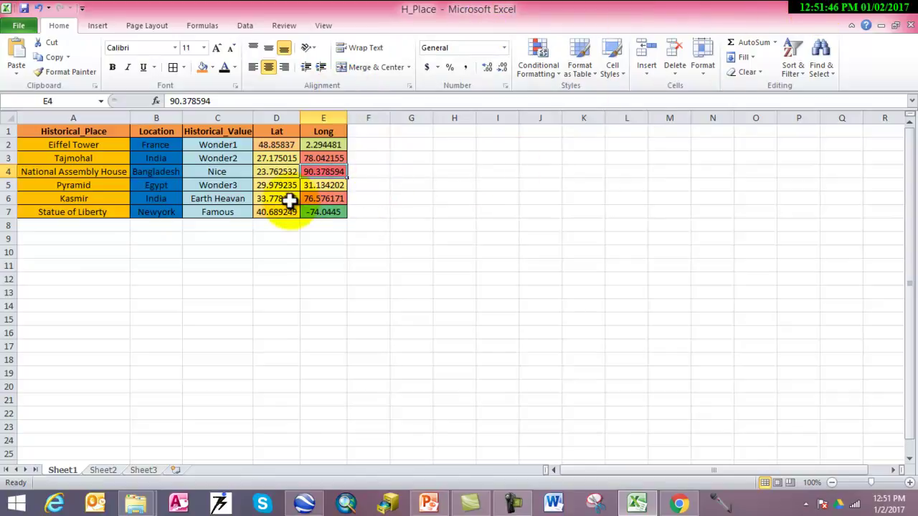
pyautogui.click(863, 9)
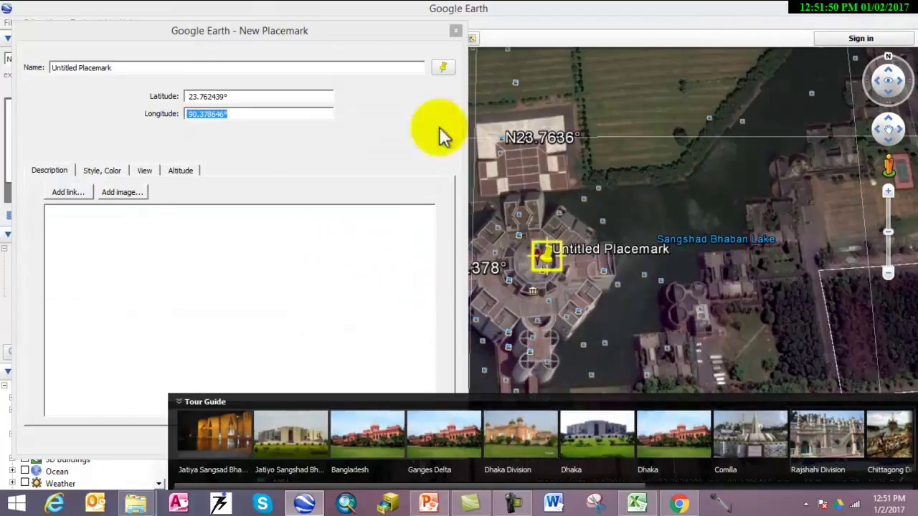
pyautogui.click(454, 30)
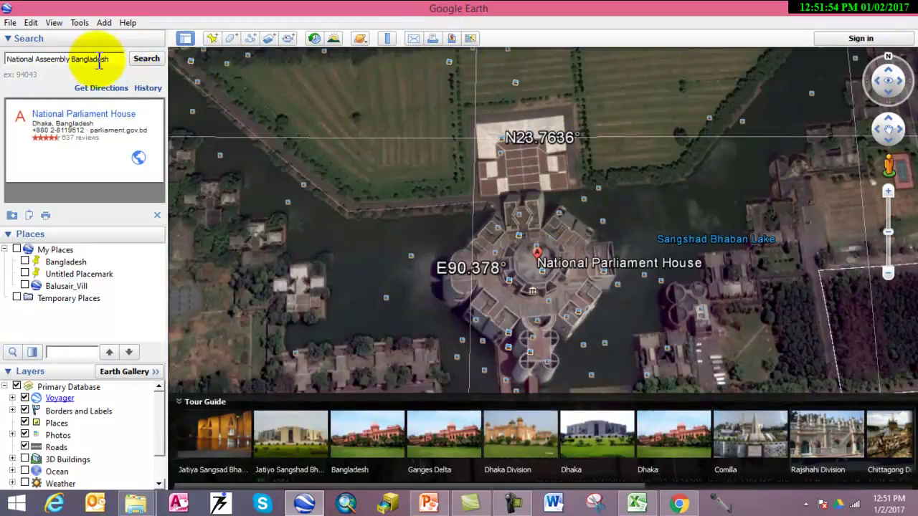
# Step: Search for Pyramid Egypt to go to the Great Pyramid at Giza
pyautogui.moveTo(111, 59); pyautogui.dragTo(3, 61)
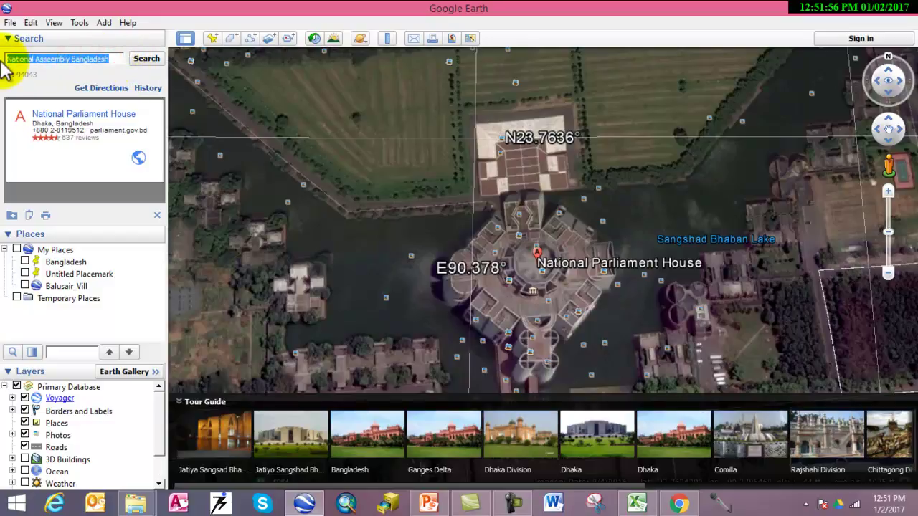
pyautogui.write('Py')
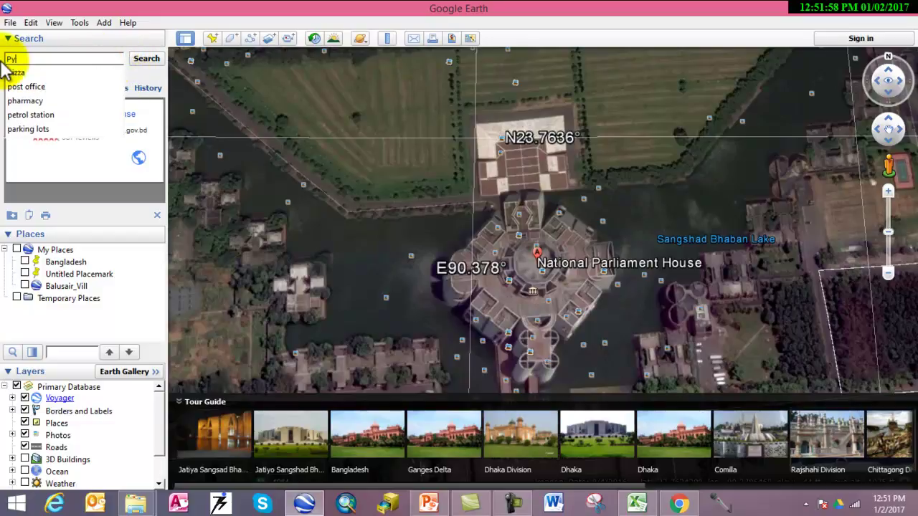
pyautogui.write('ra')
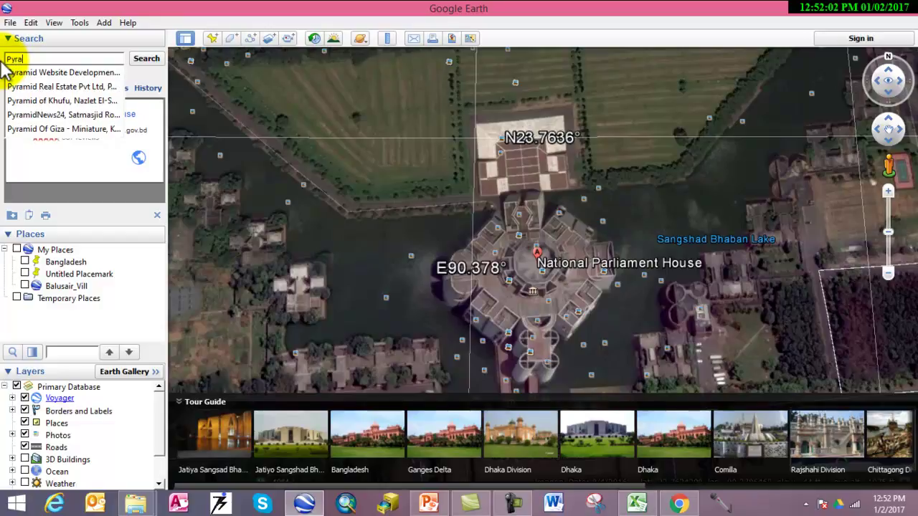
pyautogui.write('mid ')
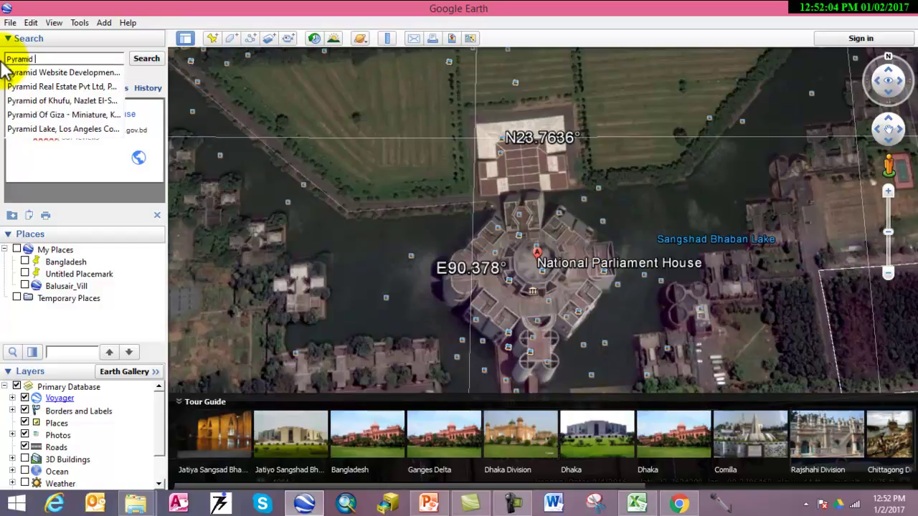
pyautogui.write('Egypt')
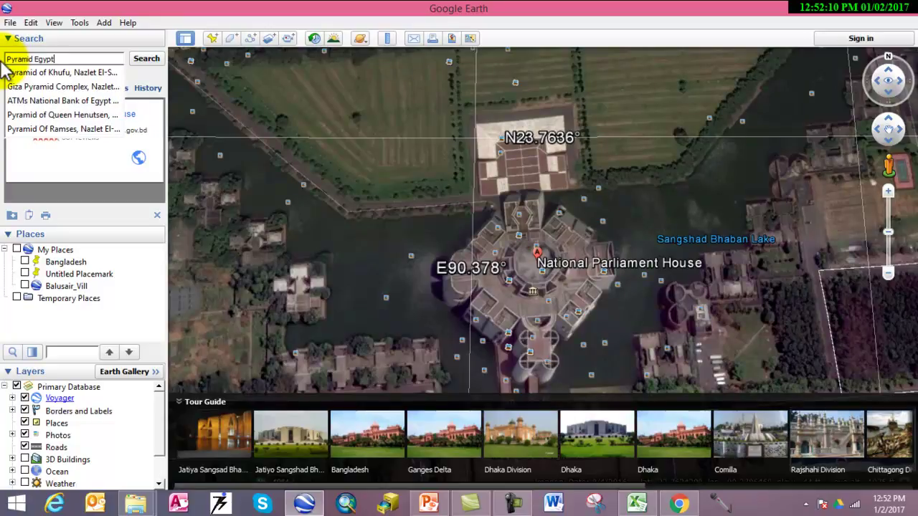
pyautogui.press('Return')
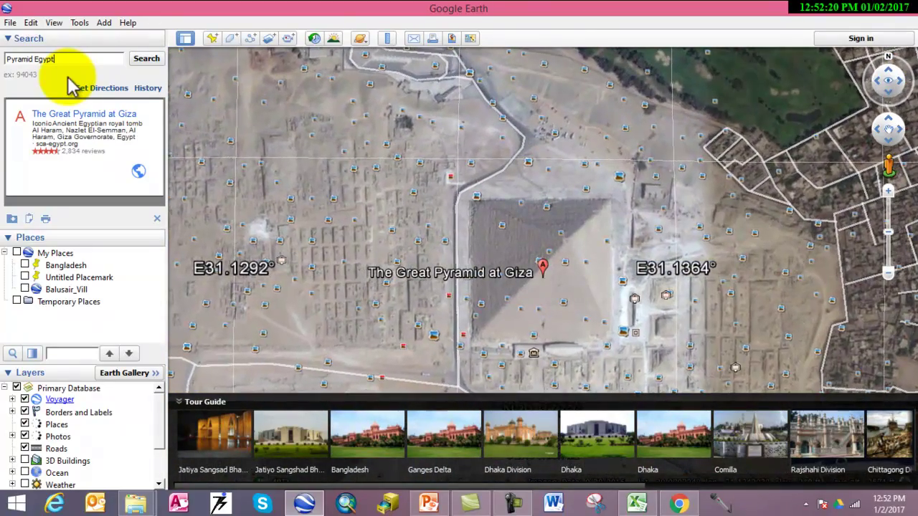
# Step: Start a new placemark at the Great Pyramid at Giza and examine its latitude and longitude
pyautogui.click(213, 39)
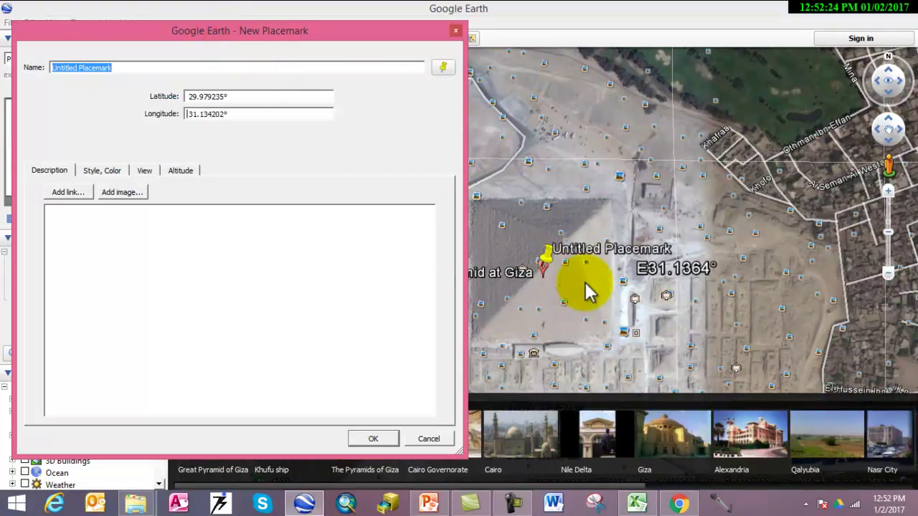
pyautogui.click(250, 96)
pyautogui.doubleClick(251, 95)
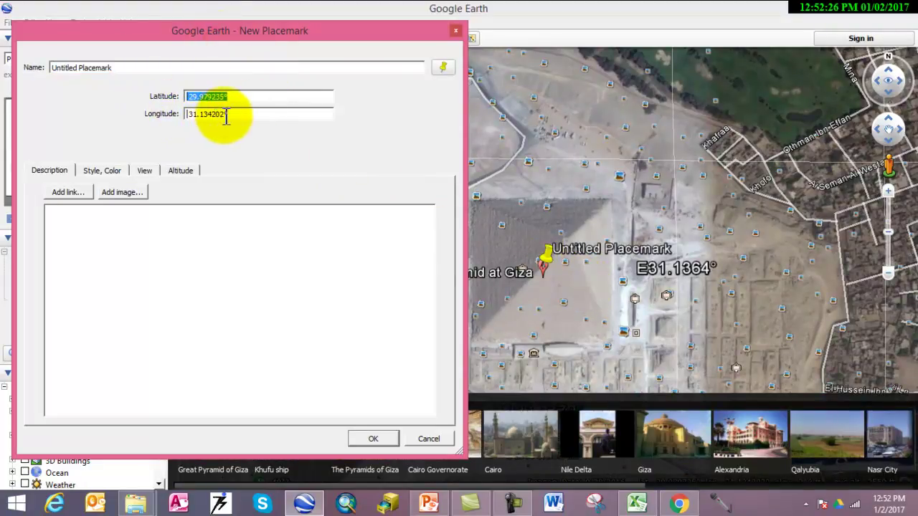
pyautogui.doubleClick(239, 114)
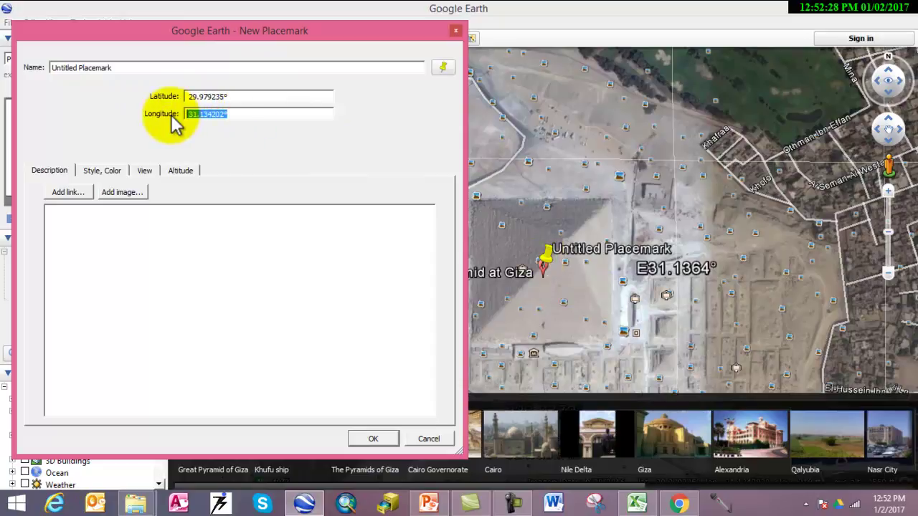
# Step: Compare the Pyramid coordinates in D5 and E5 of the H_Place workbook in Excel, and return to Google Earth to discard the placemark
pyautogui.click(637, 502)
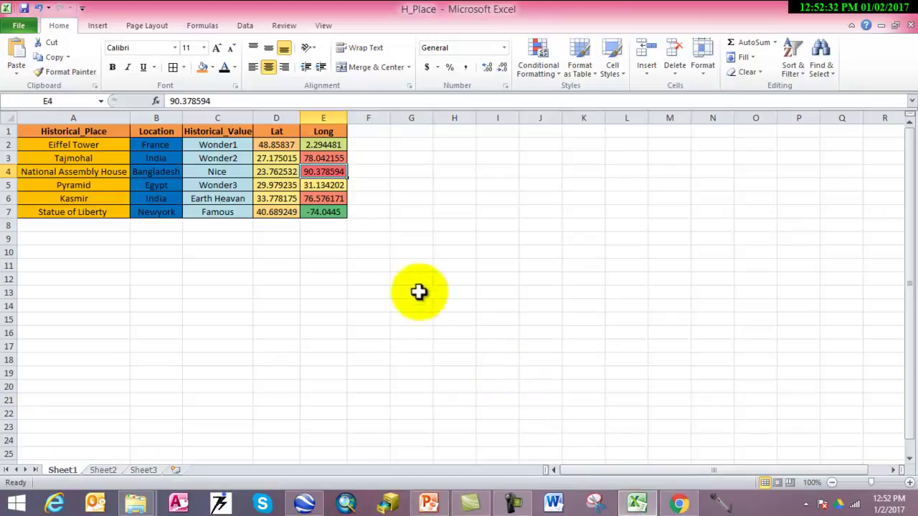
pyautogui.click(276, 188)
pyautogui.click(336, 188)
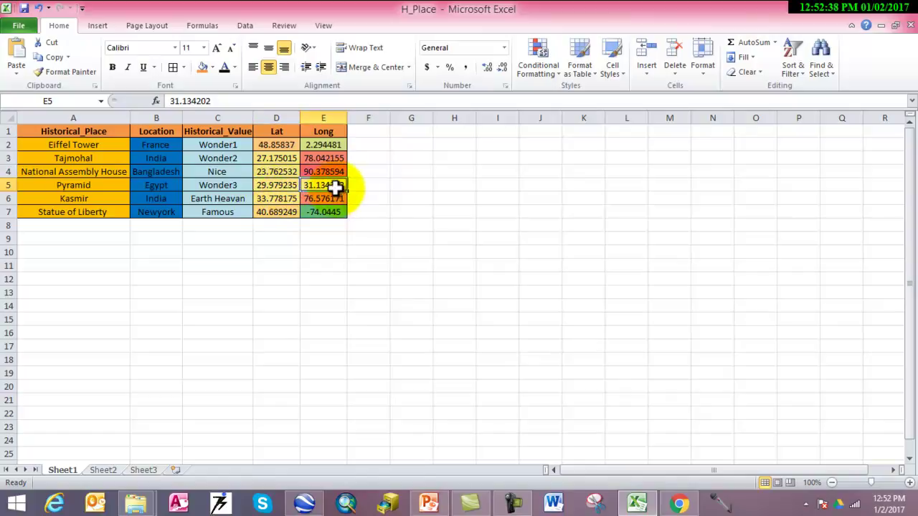
pyautogui.click(308, 503)
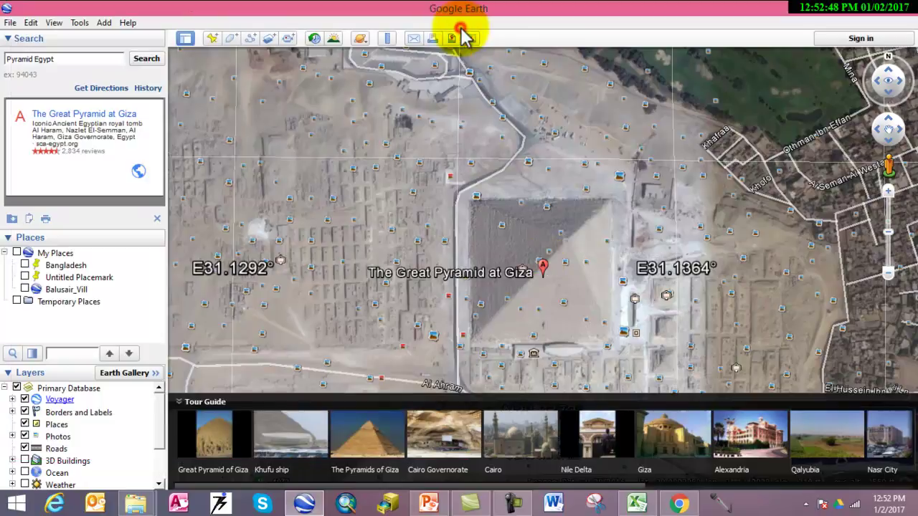
pyautogui.click(455, 31)
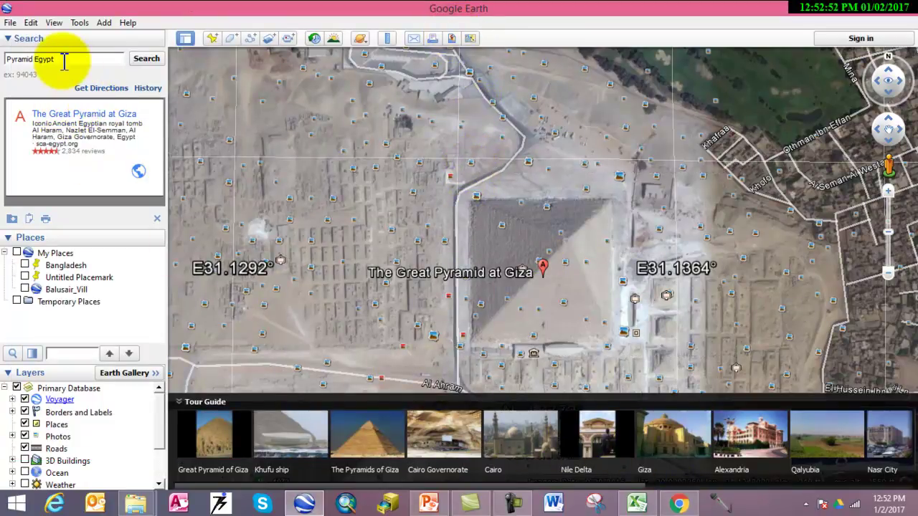
# Step: Search for Kasmir India to go to Jammu and Kashmir
pyautogui.moveTo(64, 62); pyautogui.dragTo(3, 65)
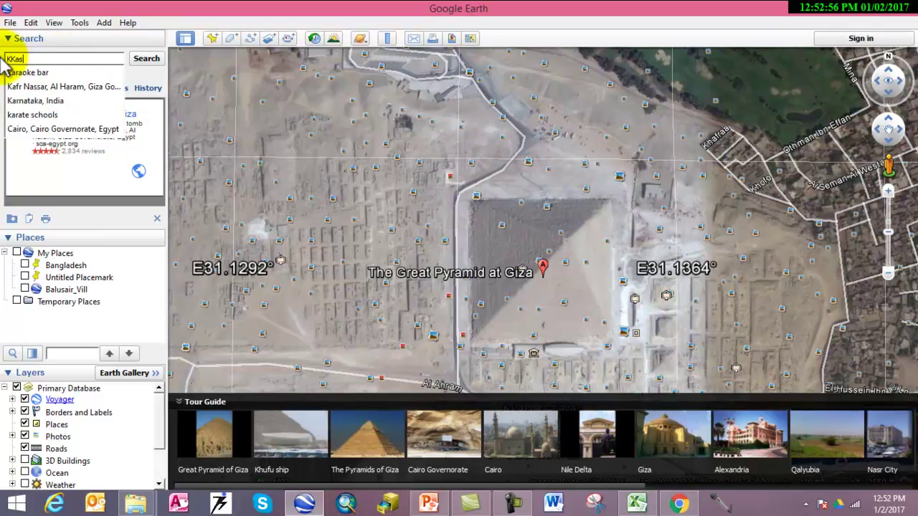
pyautogui.write('Kas')
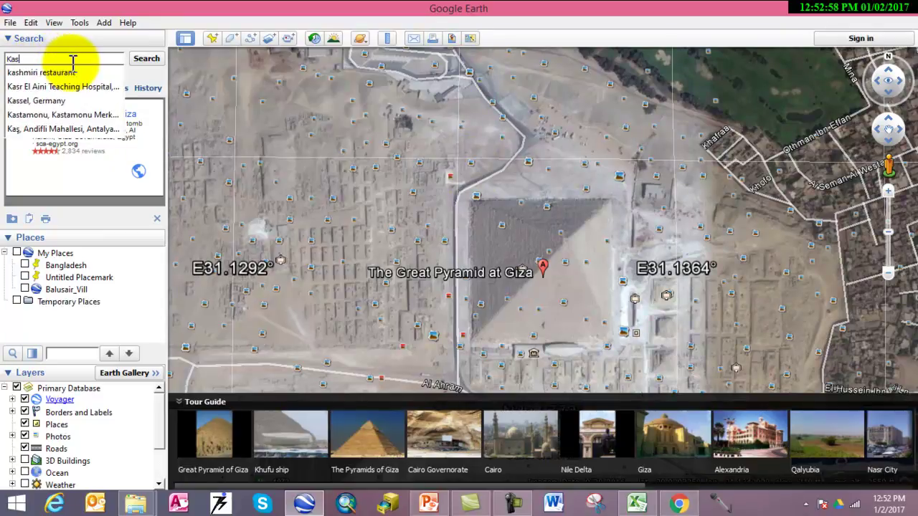
pyautogui.write('mir India')
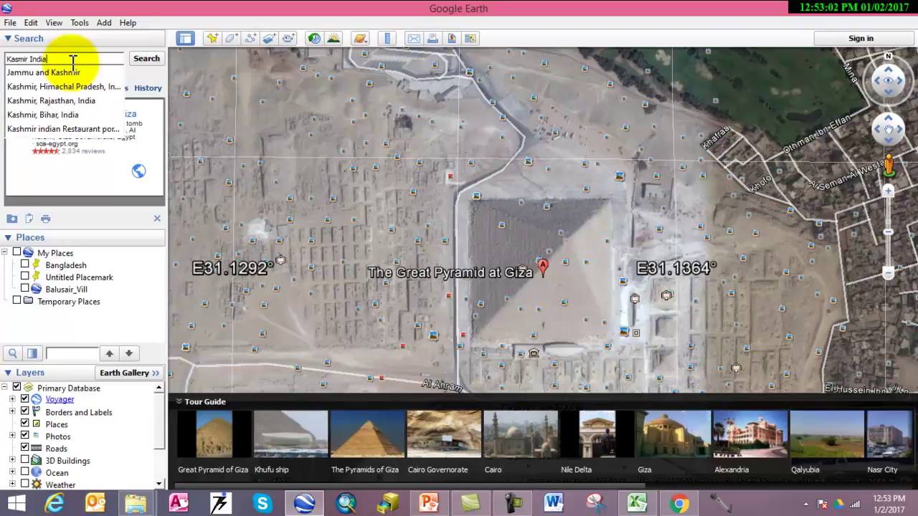
pyautogui.press('Return')
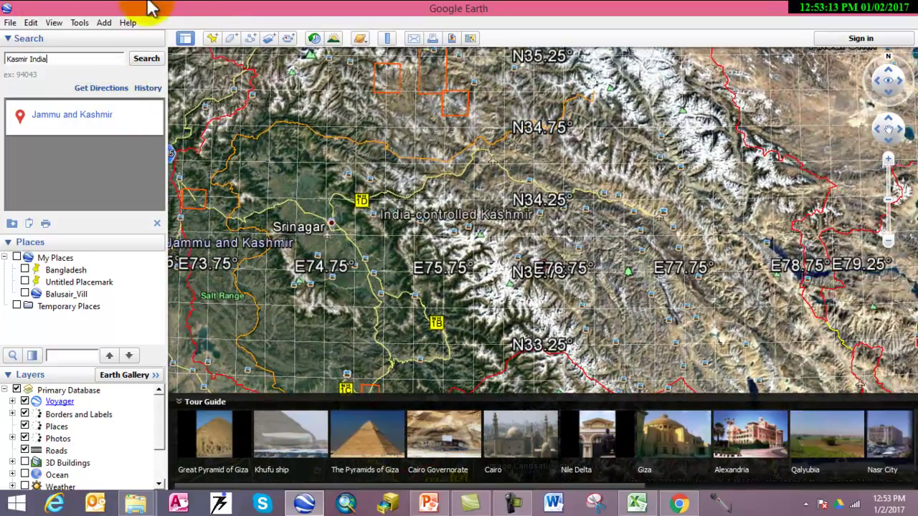
# Step: Start a new placemark at Jammu and Kashmir and compare its coordinates with D6 and E6 of the H_Place workbook in Excel
pyautogui.click(210, 41)
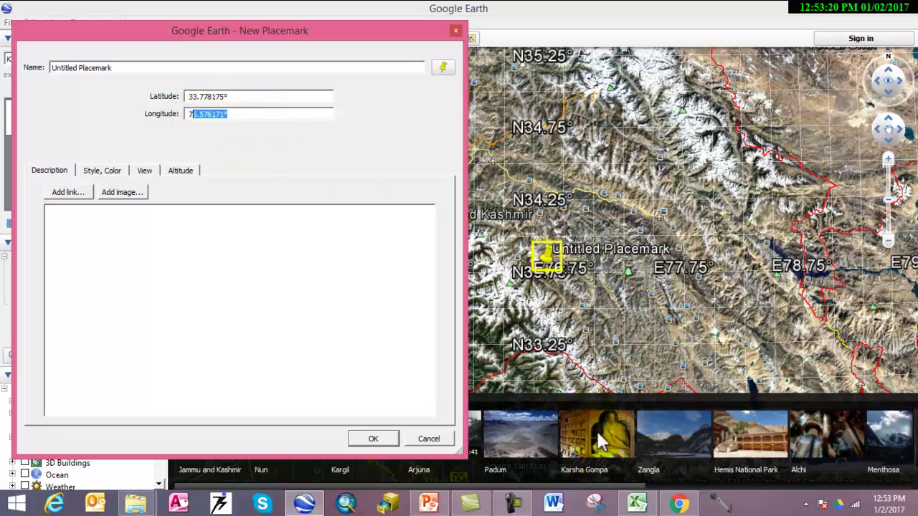
pyautogui.click(636, 504)
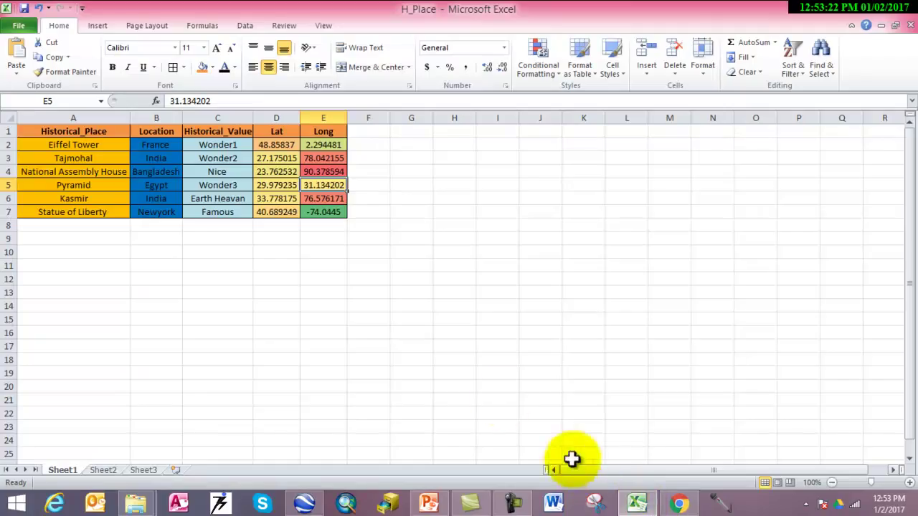
pyautogui.click(273, 200)
pyautogui.click(319, 201)
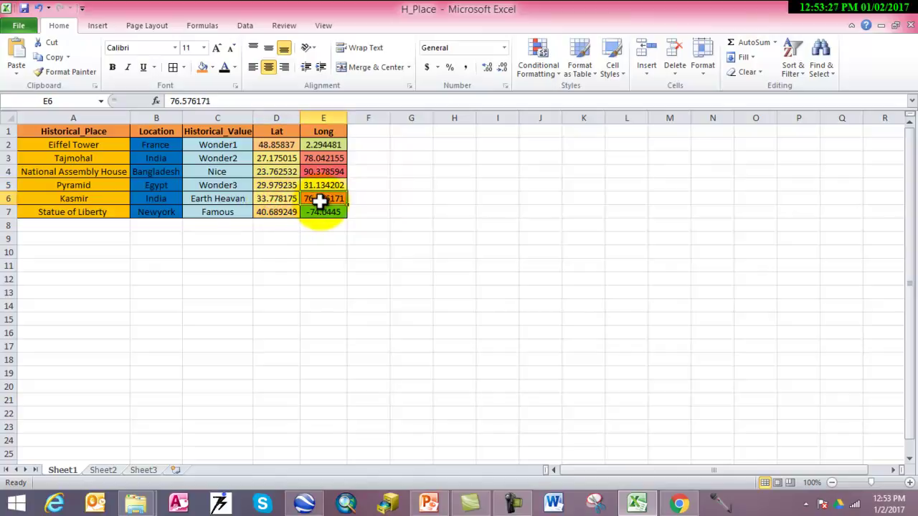
# Step: Return to Google Earth, recheck the Kashmir placemark's coordinates against the Excel table, and discard the placemark
pyautogui.click(310, 504)
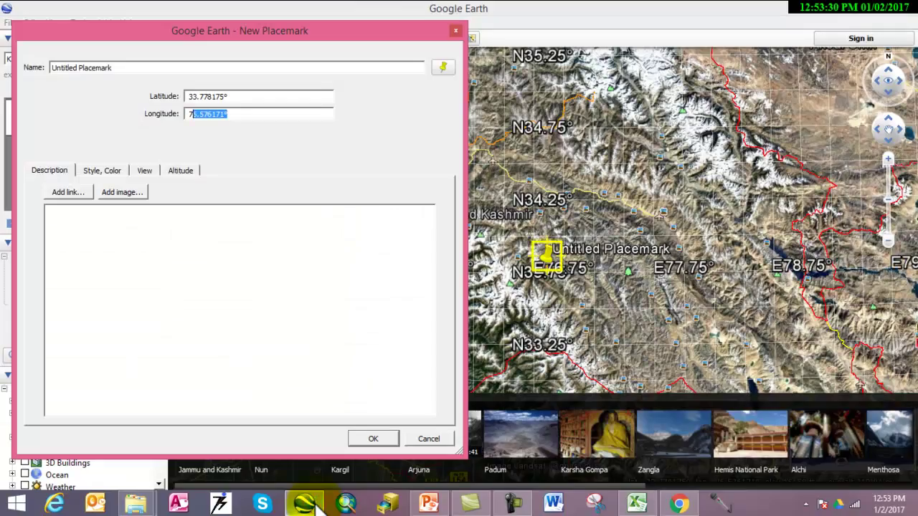
pyautogui.click(310, 505)
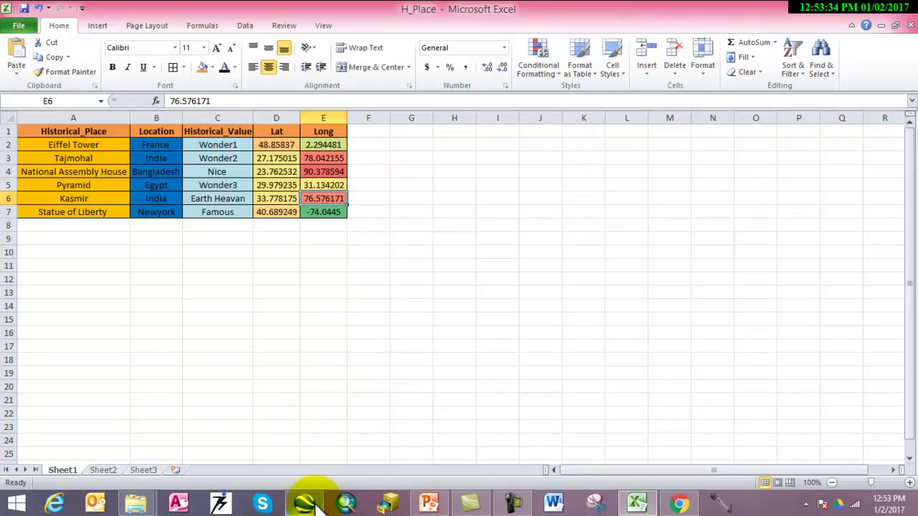
pyautogui.click(310, 505)
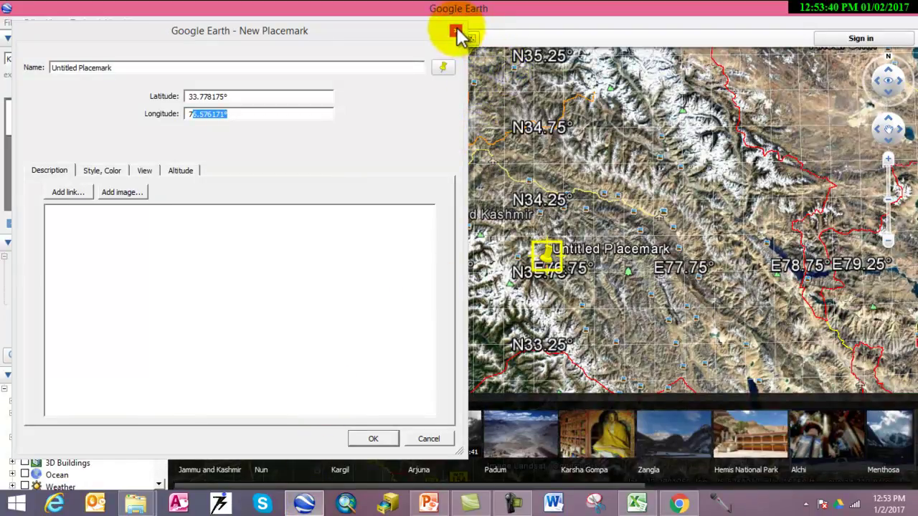
pyautogui.click(309, 505)
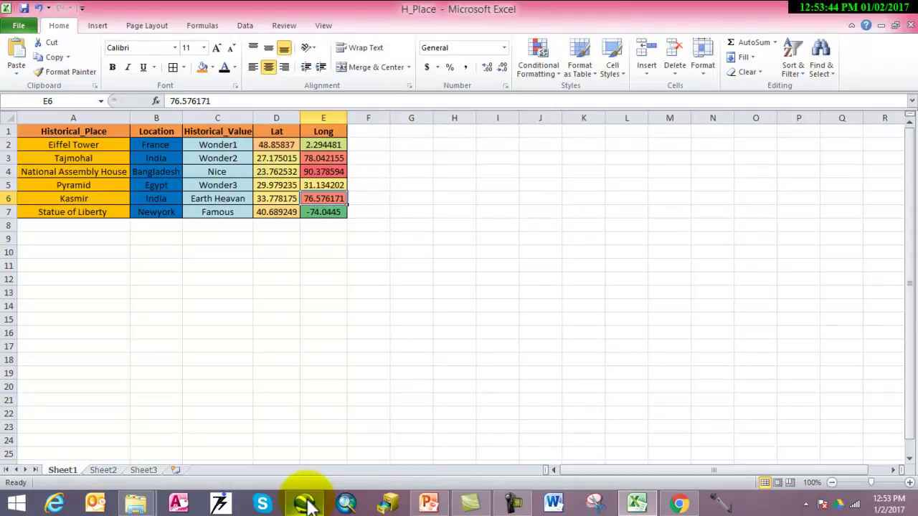
pyautogui.click(305, 505)
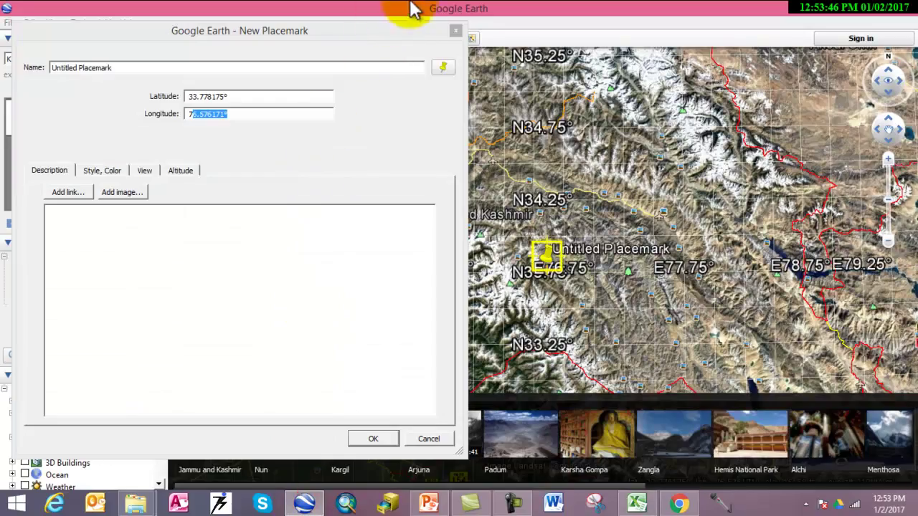
pyautogui.click(457, 31)
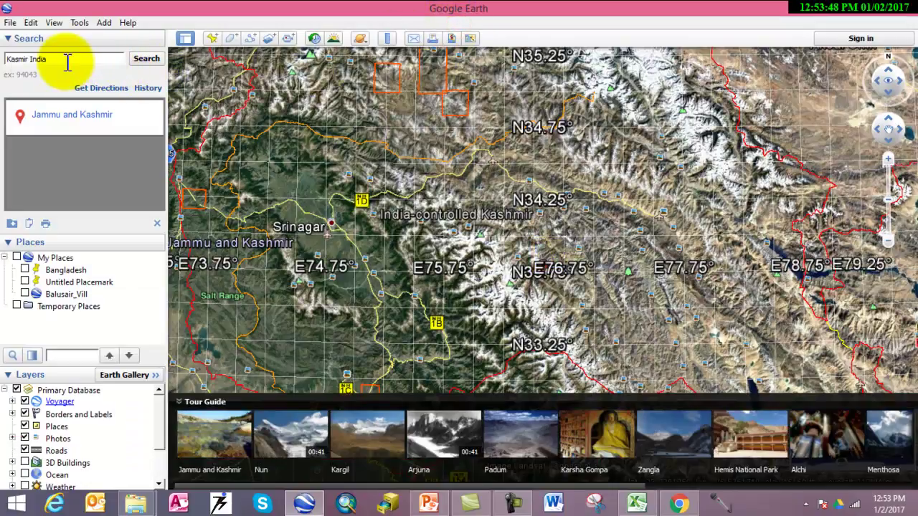
# Step: Search for the suggested place The Statue Of Liberty, New York, NY to go to Liberty Island
pyautogui.moveTo(66, 59); pyautogui.dragTo(3, 68)
pyautogui.write('Sta')
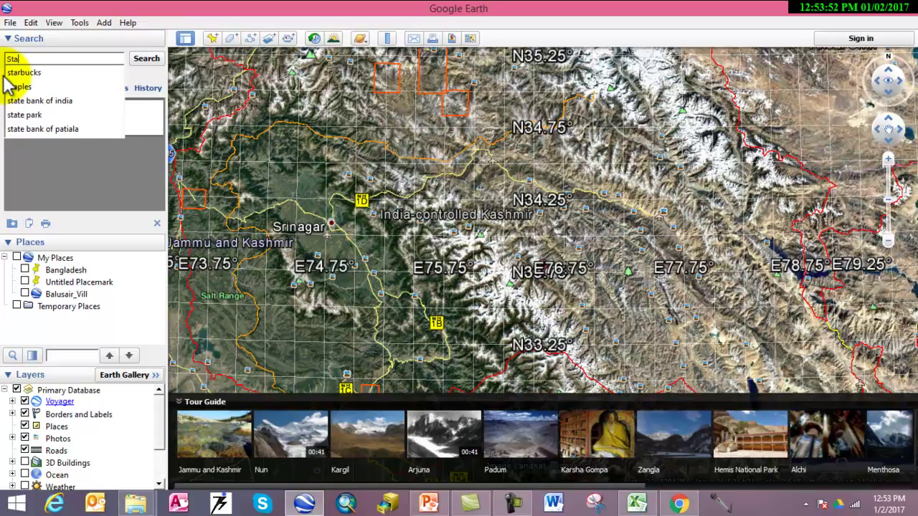
pyautogui.write('tue')
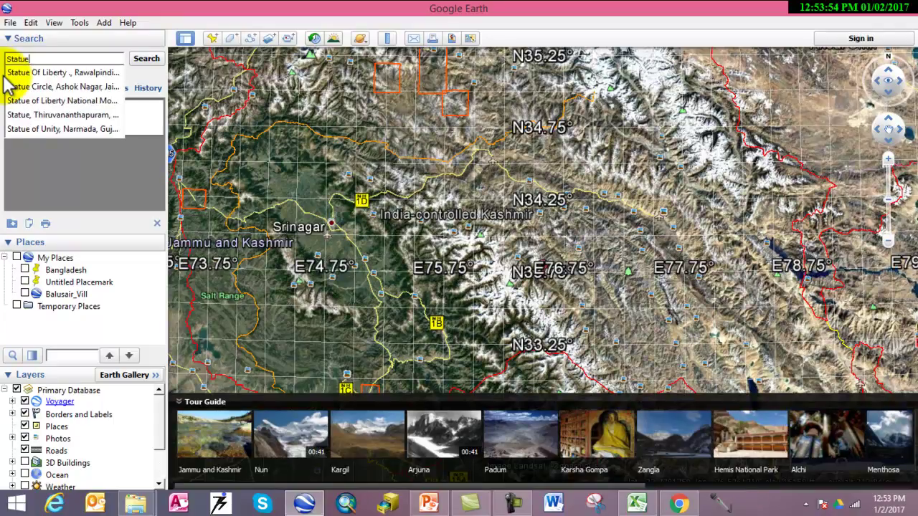
pyautogui.write(' of Liberty')
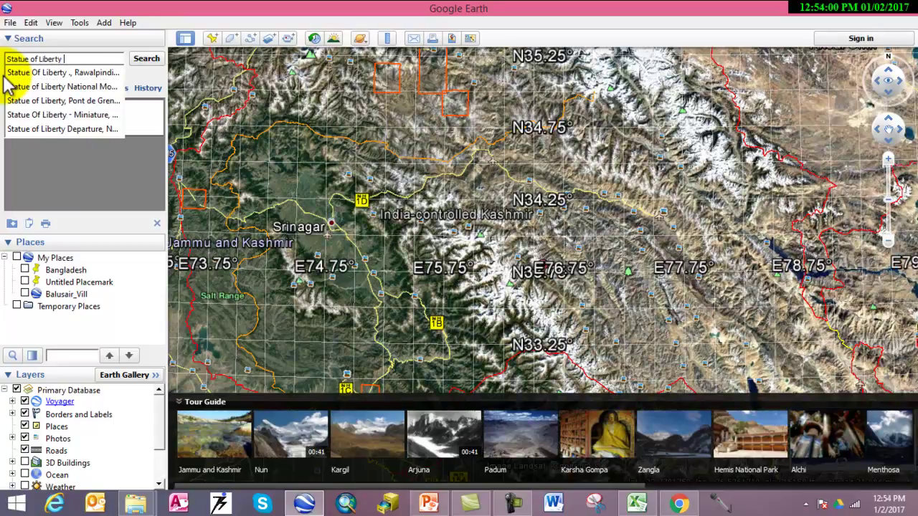
pyautogui.write(' Ne')
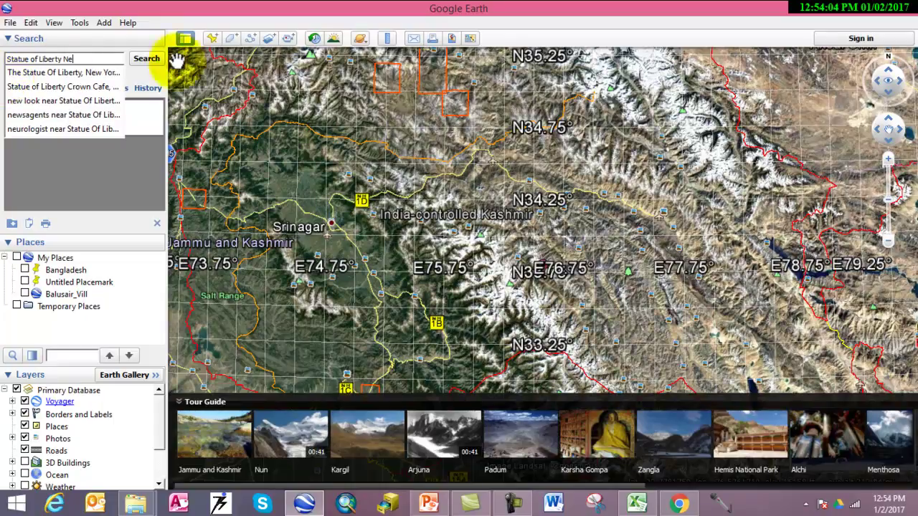
pyautogui.click(99, 72)
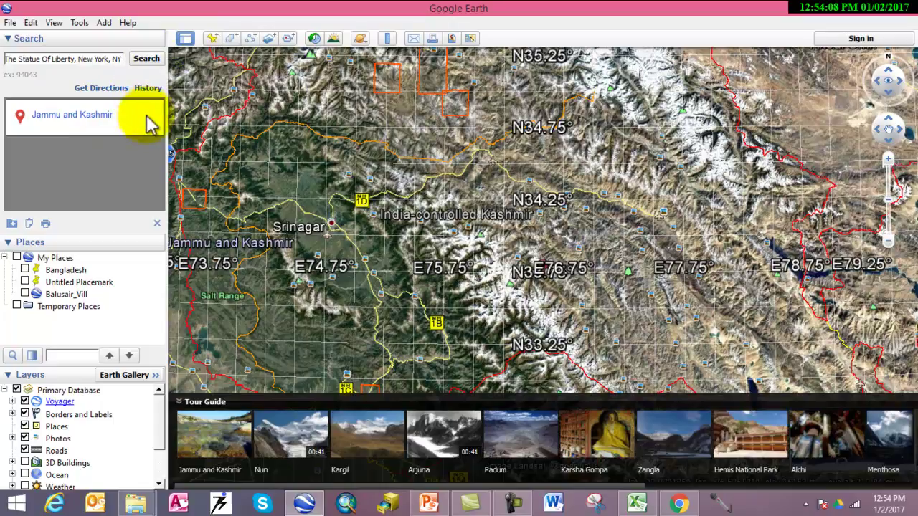
pyautogui.click(147, 63)
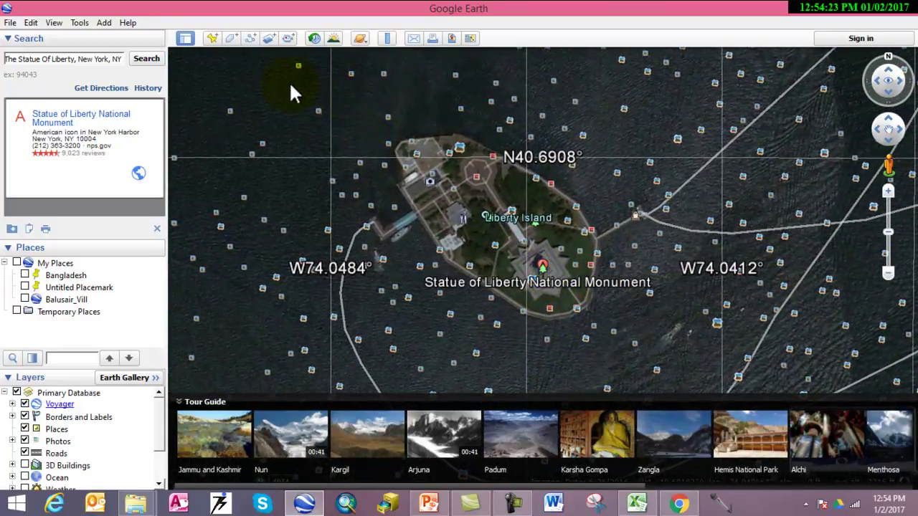
# Step: Start a new placemark at the Statue of Liberty National Monument and examine its latitude and longitude
pyautogui.click(212, 38)
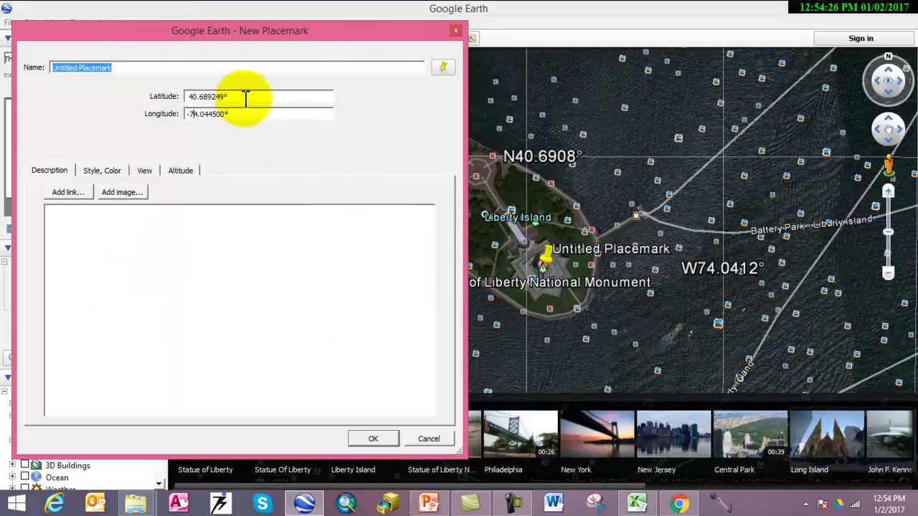
pyautogui.moveTo(243, 97); pyautogui.dragTo(135, 93)
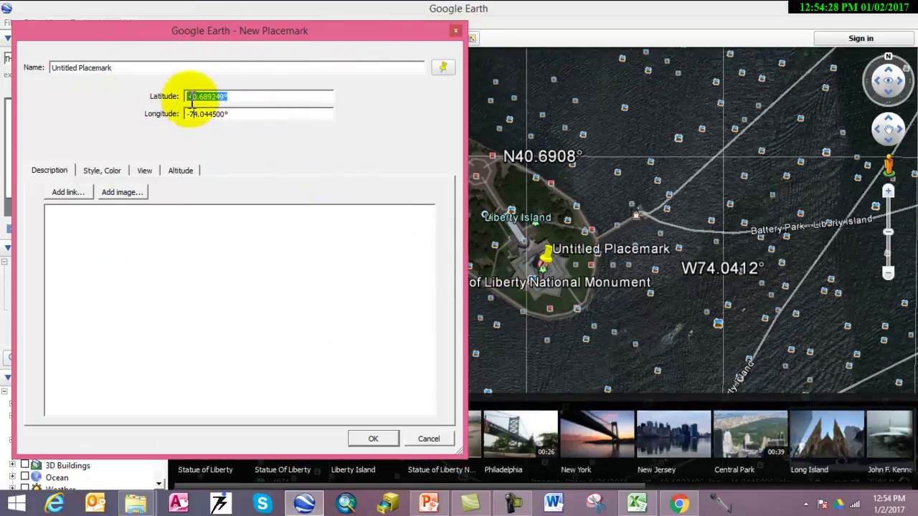
pyautogui.moveTo(261, 115); pyautogui.dragTo(185, 112)
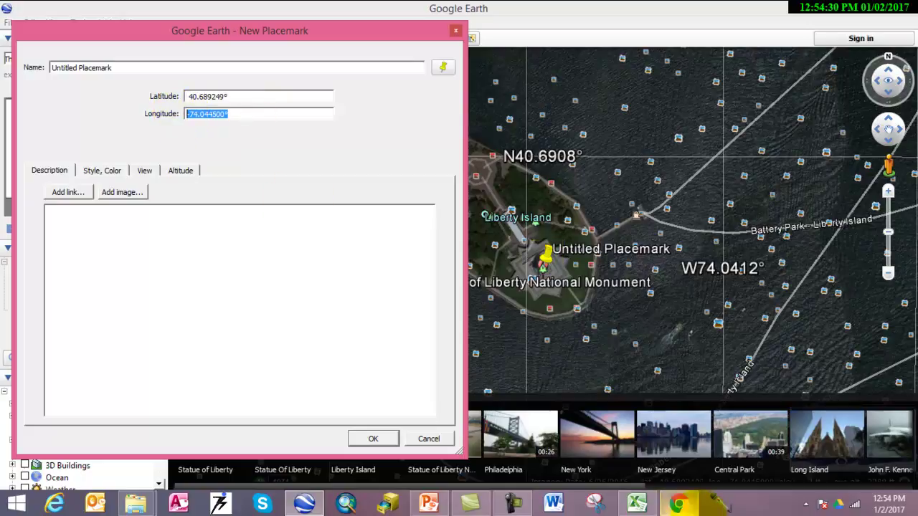
# Step: Compare the Statue of Liberty coordinates in D7 and E7 of the H_Place workbook in Excel, and return to Google Earth to discard the placemark
pyautogui.click(636, 502)
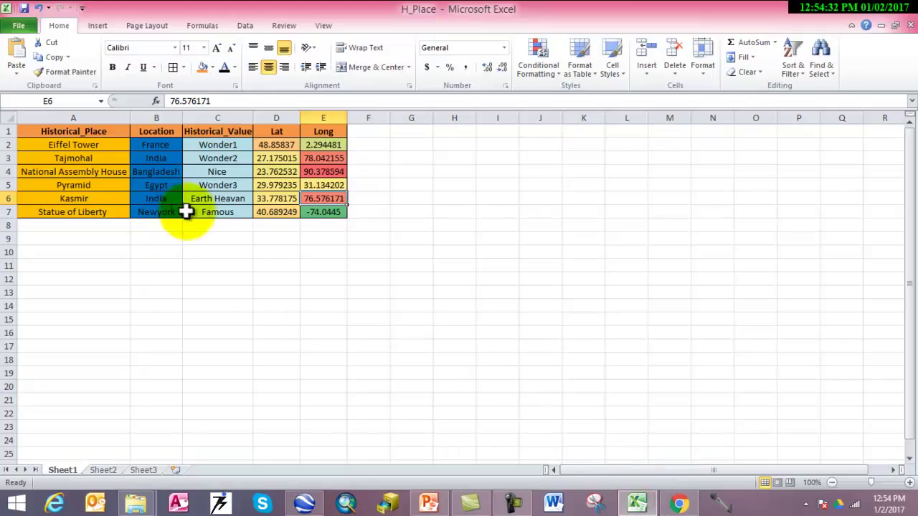
pyautogui.click(287, 213)
pyautogui.click(338, 213)
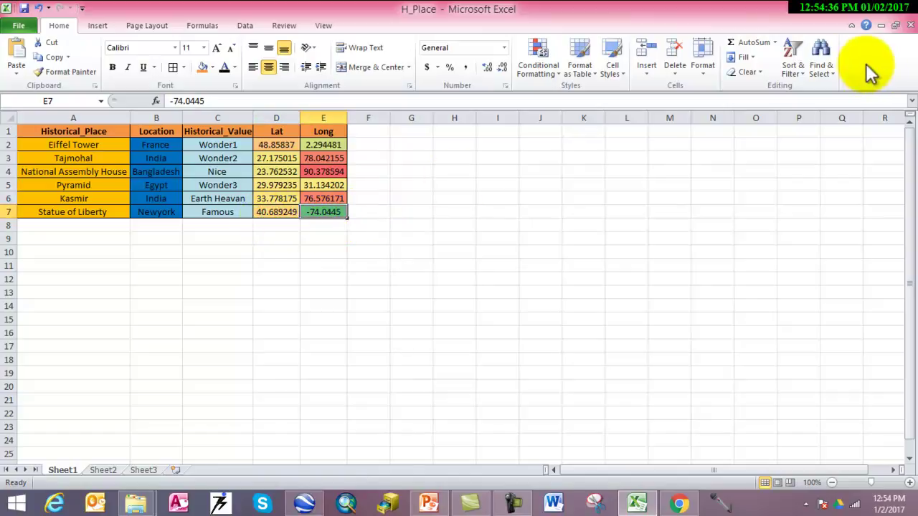
pyautogui.hotkey('alt', 'Tab')
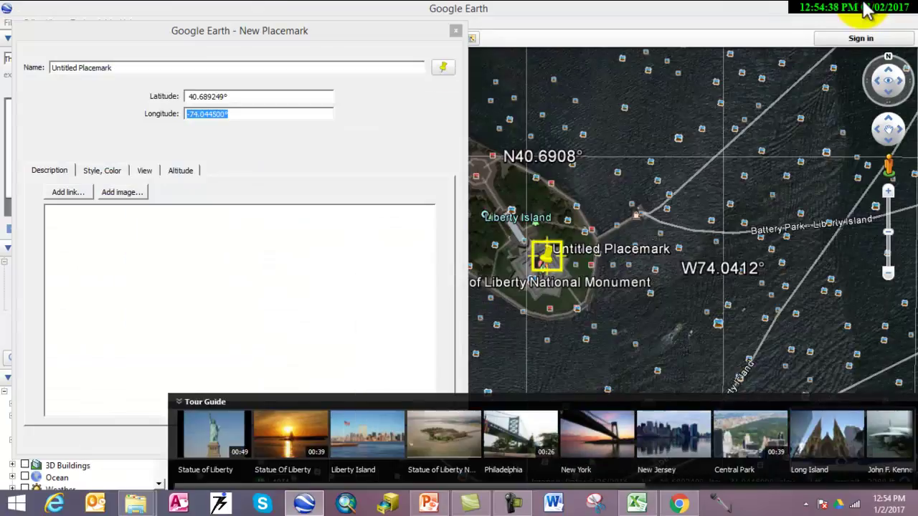
pyautogui.click(455, 30)
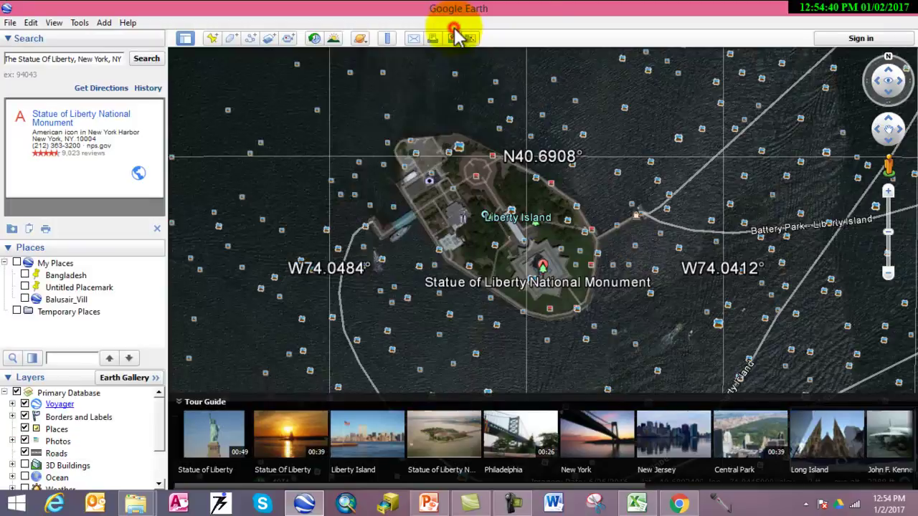
# Step: Close Google Earth and launch ArcMap
pyautogui.click(909, 16)
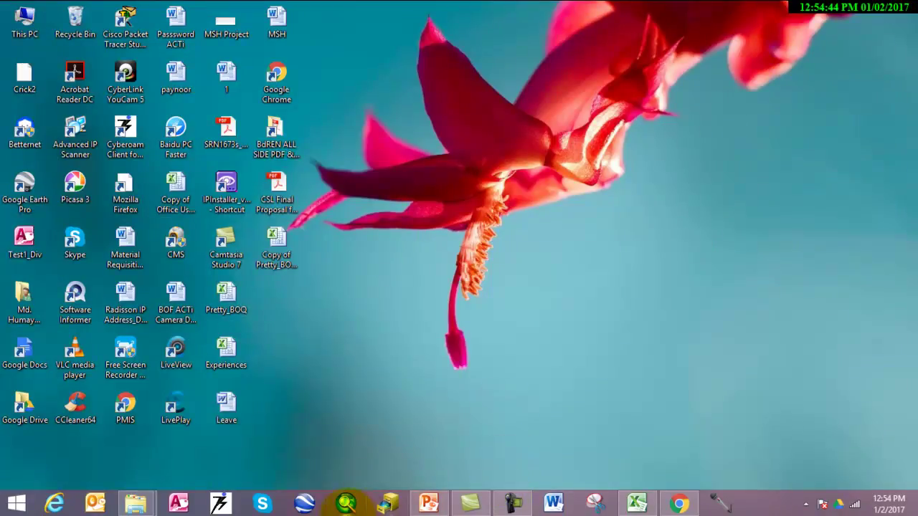
pyautogui.click(345, 505)
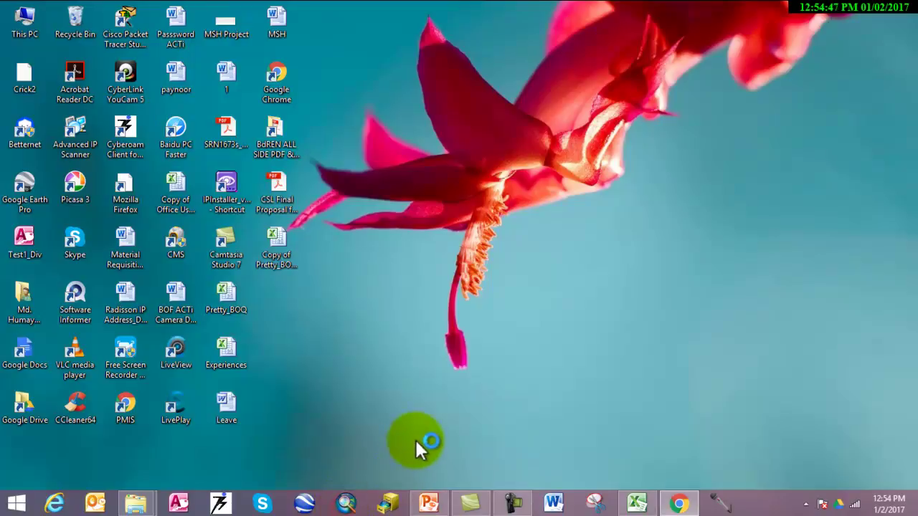
# Step: Switch to Excel to close the H_Place workbook, and close the ArcToolbox window in ArcMap
pyautogui.click(636, 504)
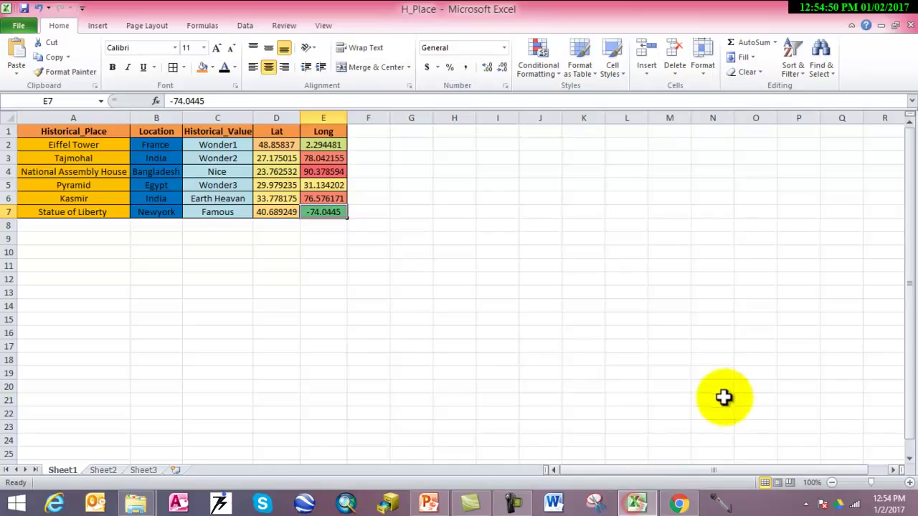
pyautogui.click(907, 9)
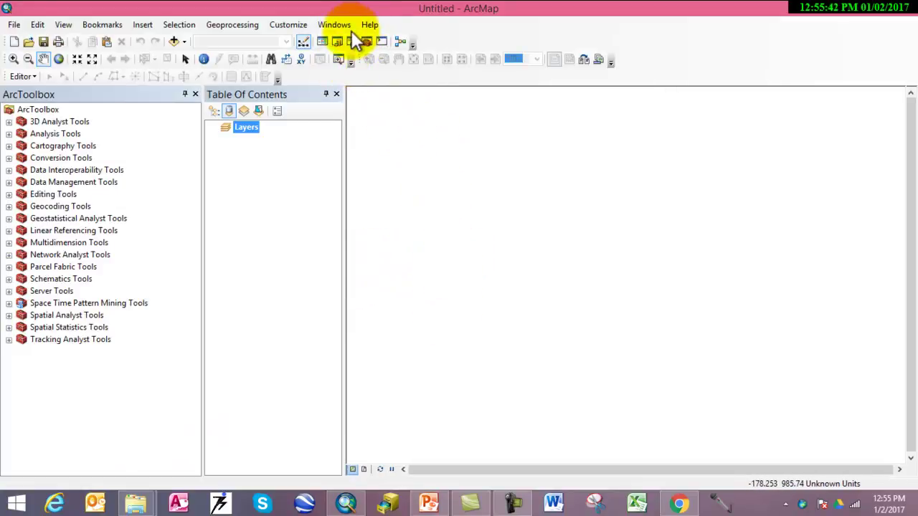
pyautogui.click(195, 94)
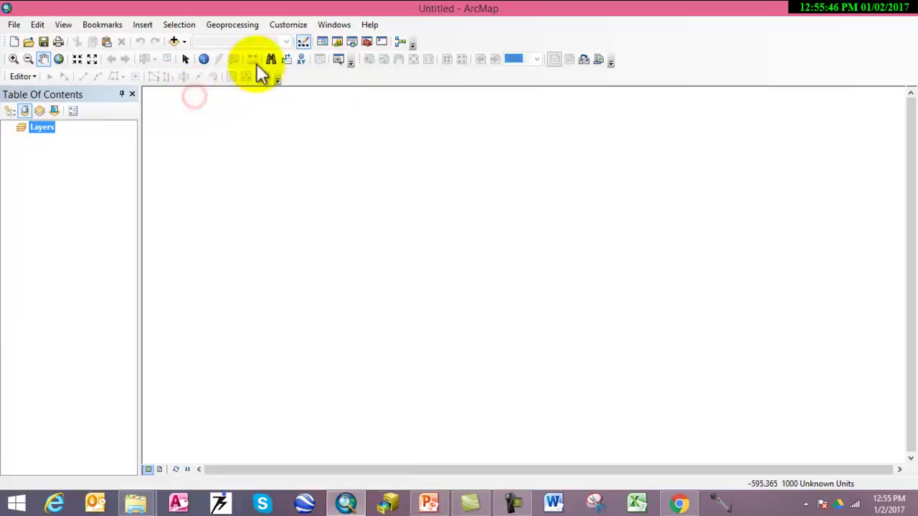
# Step: Open the Catalog window and connect to the folder D:\Historical Place
pyautogui.click(337, 41)
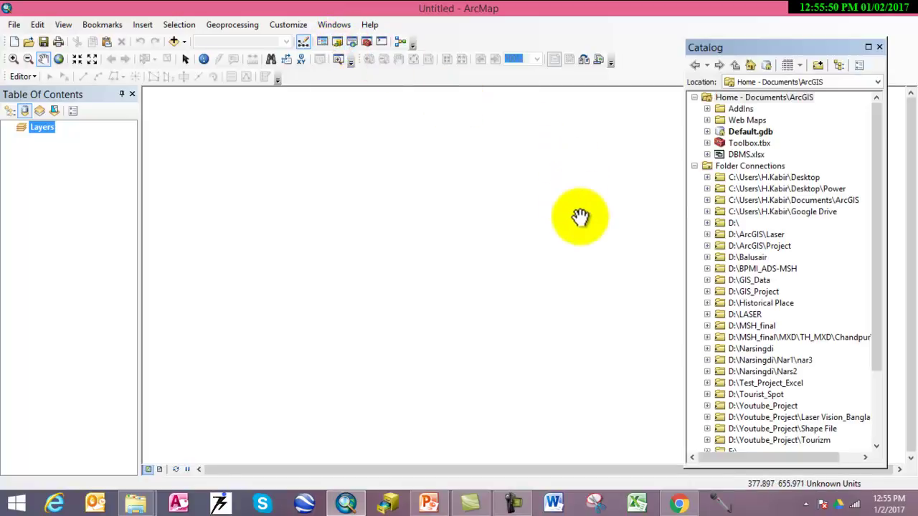
pyautogui.click(821, 63)
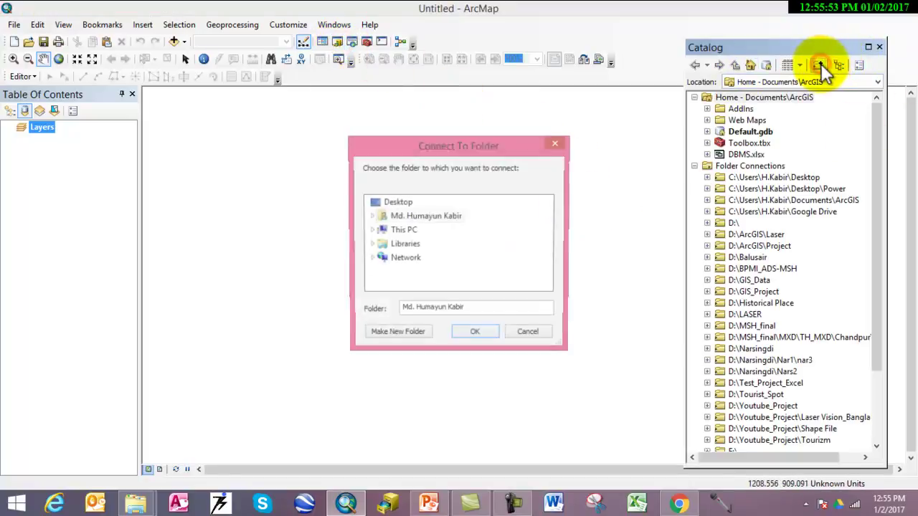
pyautogui.doubleClick(401, 230)
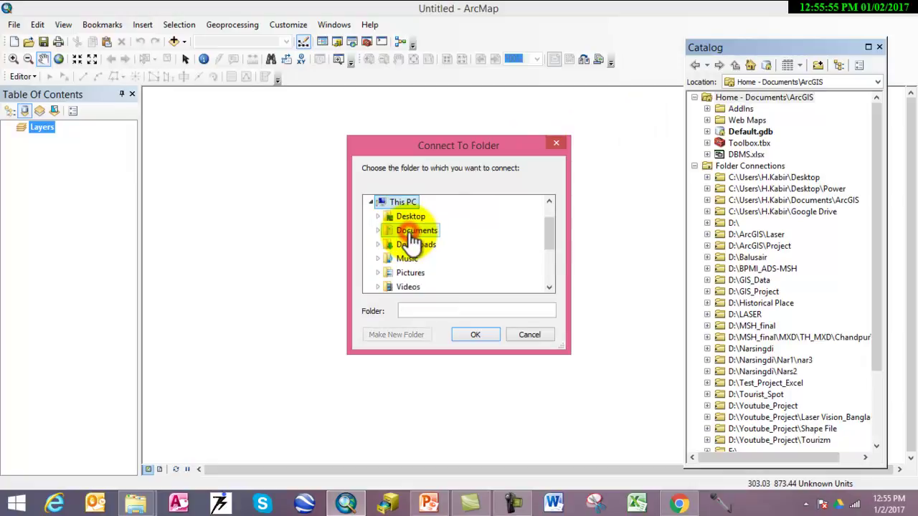
pyautogui.doubleClick(542, 230)
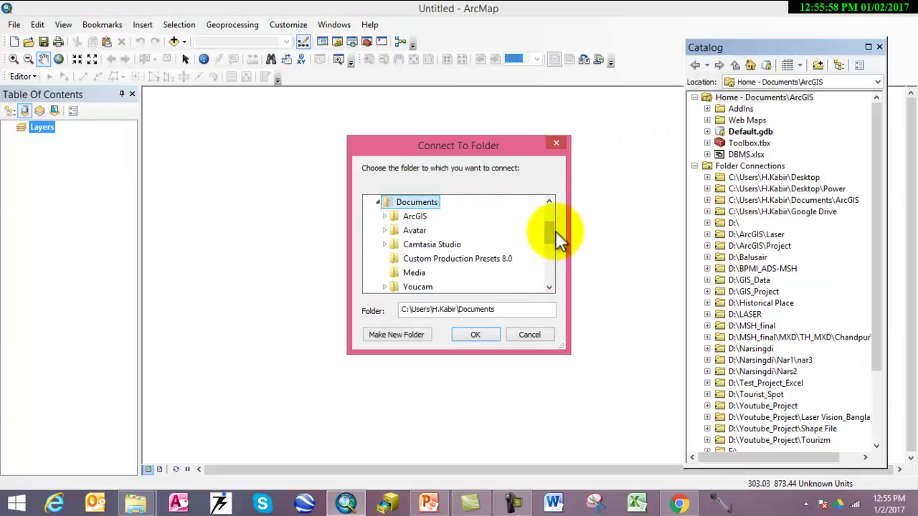
pyautogui.moveTo(546, 232); pyautogui.dragTo(545, 277)
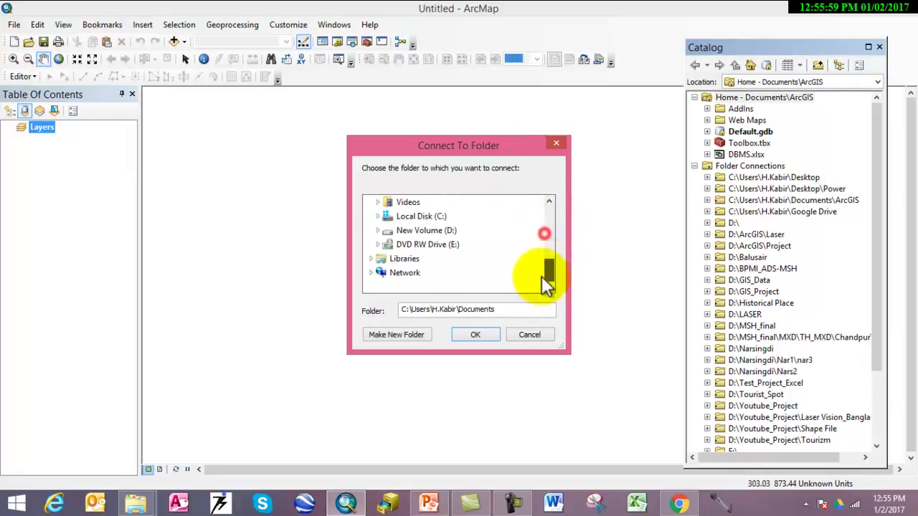
pyautogui.doubleClick(446, 232)
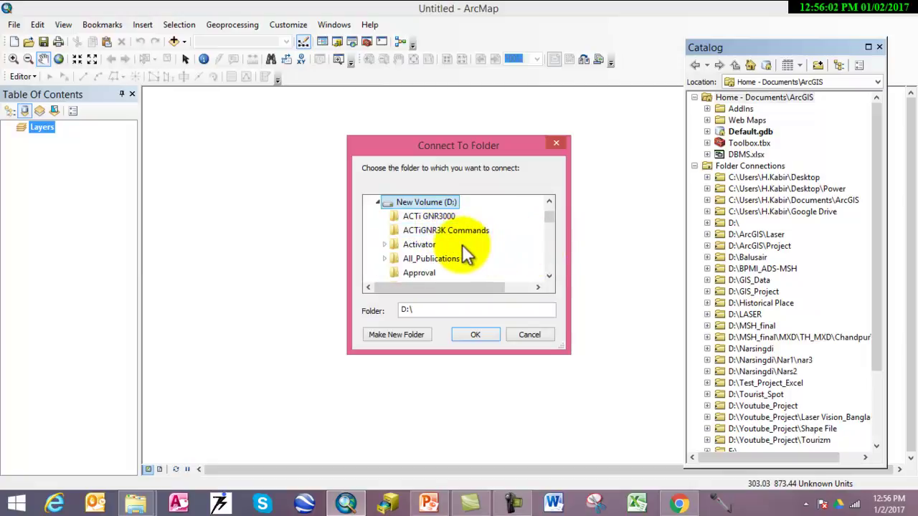
pyautogui.press('h')
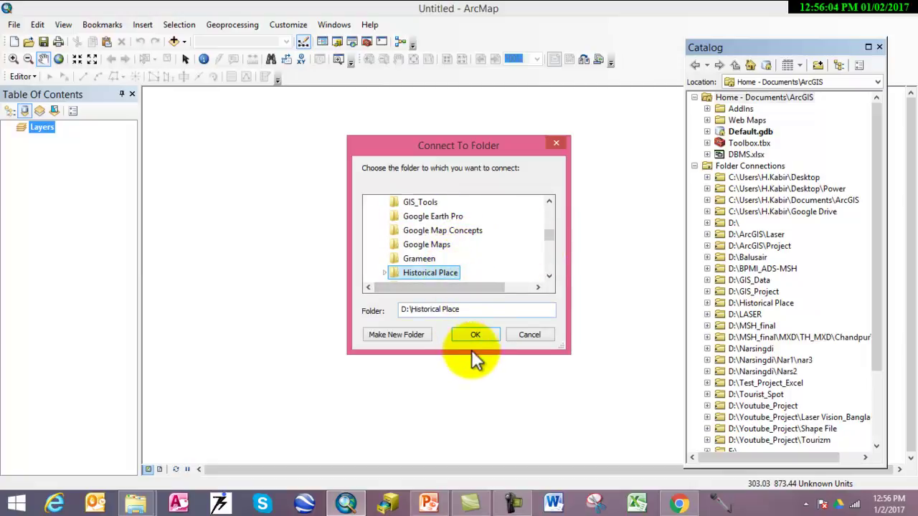
pyautogui.click(476, 336)
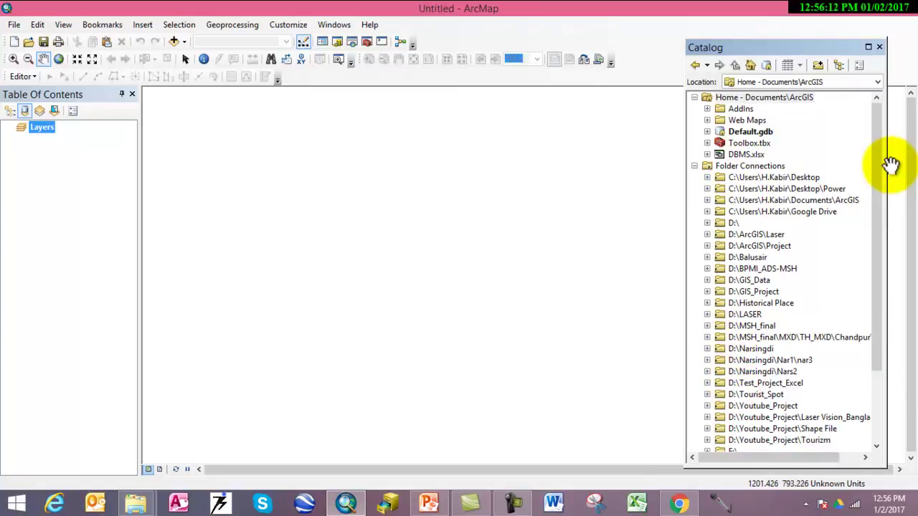
# Step: Browse the D:\ connection to the Historical Place folder, expand H_Place.xlsx and add Sheet1$ to the map's layers
pyautogui.moveTo(879, 184); pyautogui.dragTo(860, 286)
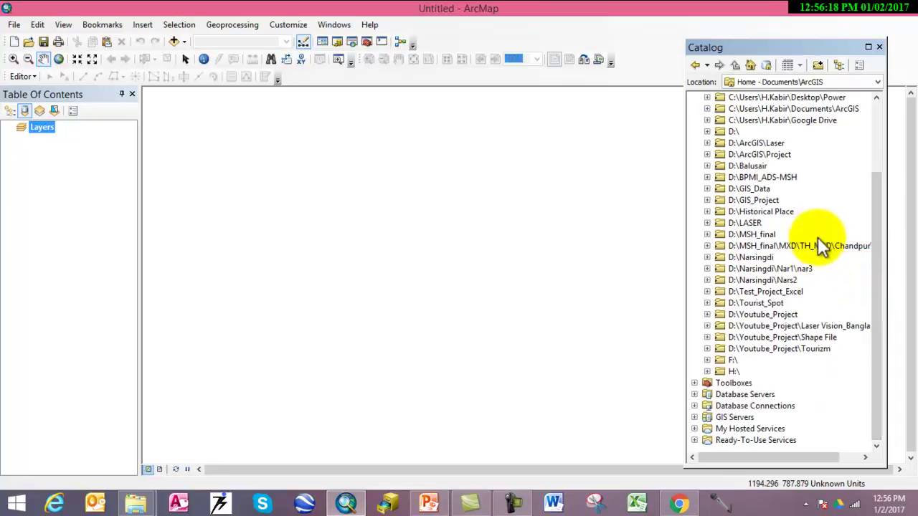
pyautogui.click(707, 131)
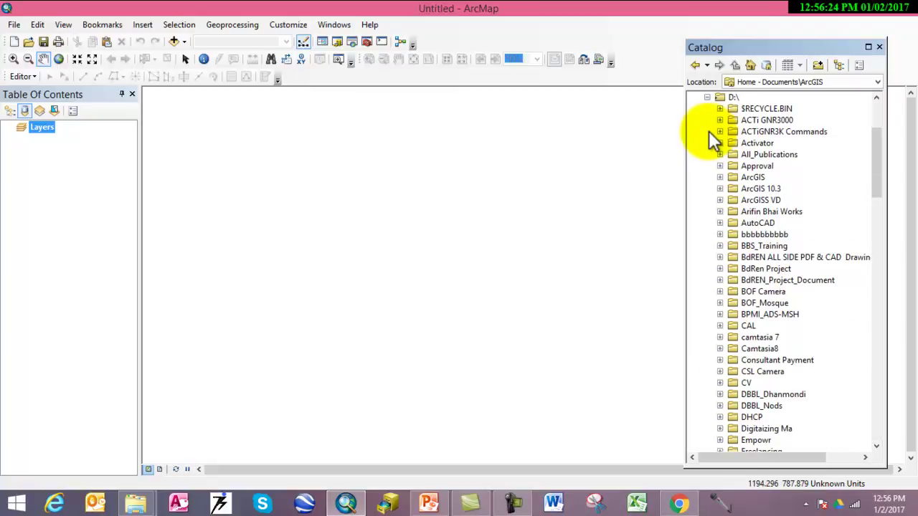
pyautogui.click(748, 350)
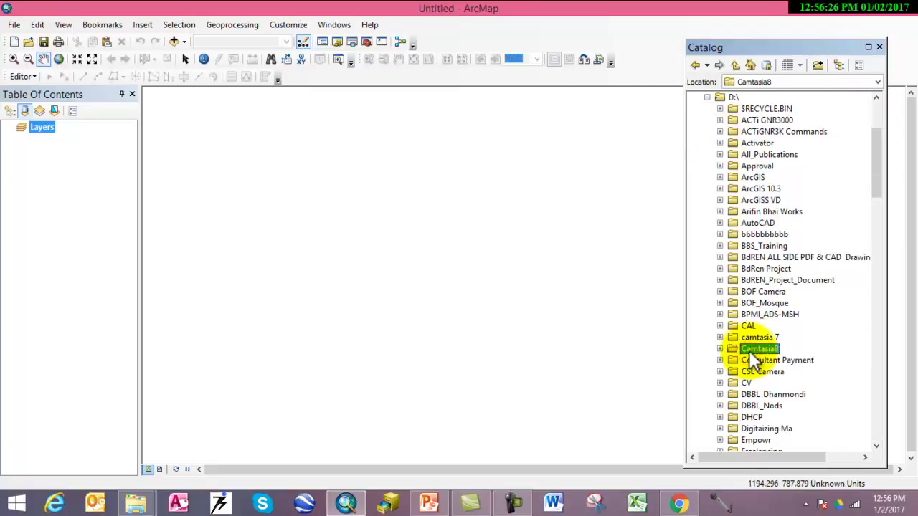
pyautogui.press('h')
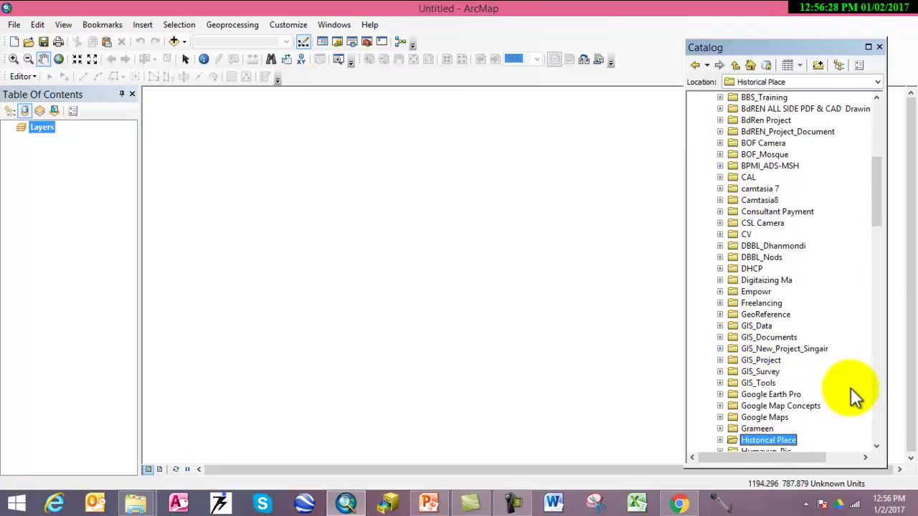
pyautogui.scroll(-1, 853, 399)
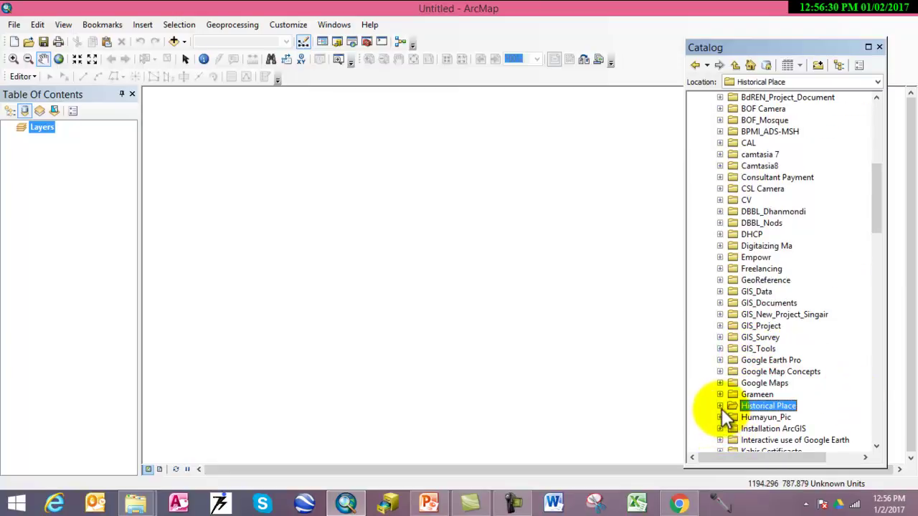
pyautogui.press('Right')
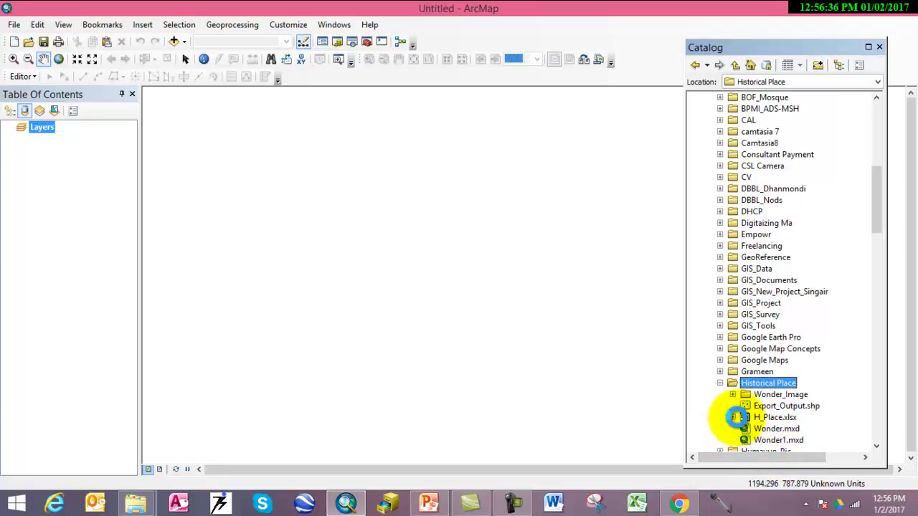
pyautogui.click(733, 418)
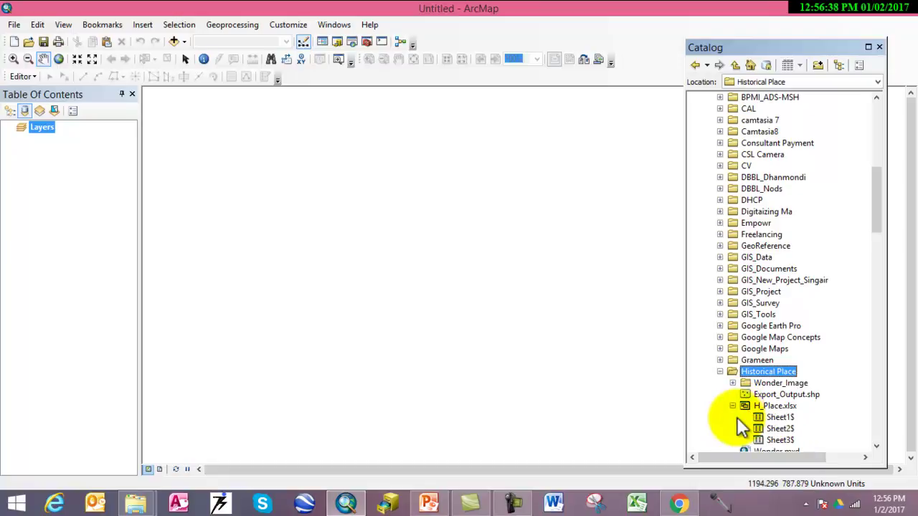
pyautogui.moveTo(775, 417); pyautogui.dragTo(65, 169)
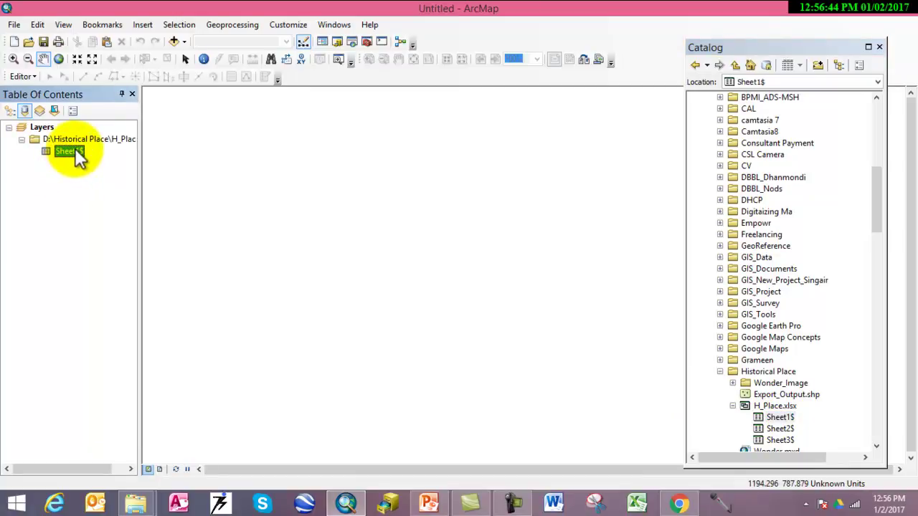
# Step: Open the Sheet1$ table to examine its historical places and Lat and Long fields, and close it
pyautogui.click(73, 150)
pyautogui.rightClick(73, 150)
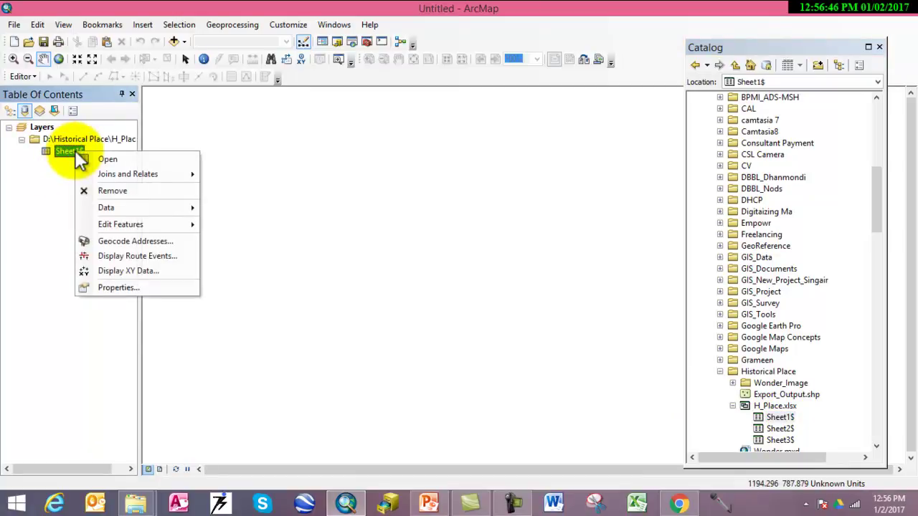
pyautogui.click(133, 159)
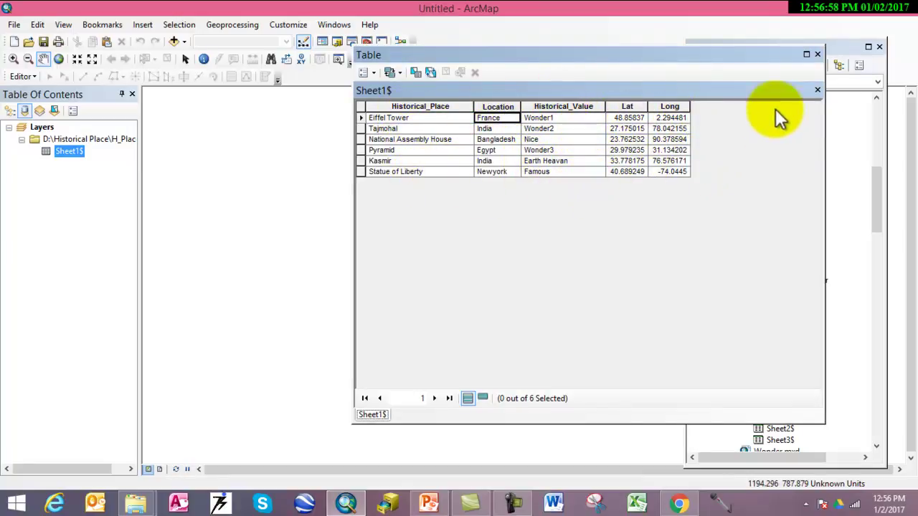
pyautogui.click(821, 53)
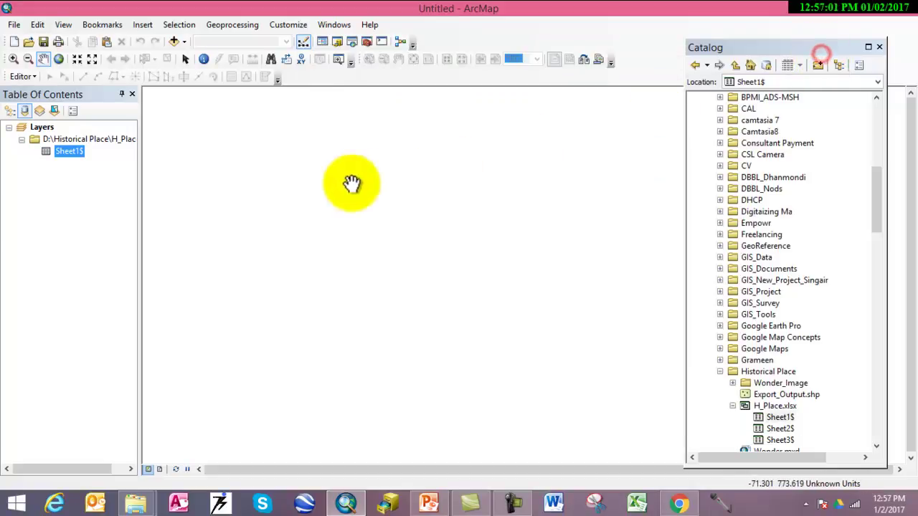
# Step: Display the XY data of Sheet1$ as a point layer, using the World geographic coordinate system WGS 1984
pyautogui.rightClick(65, 154)
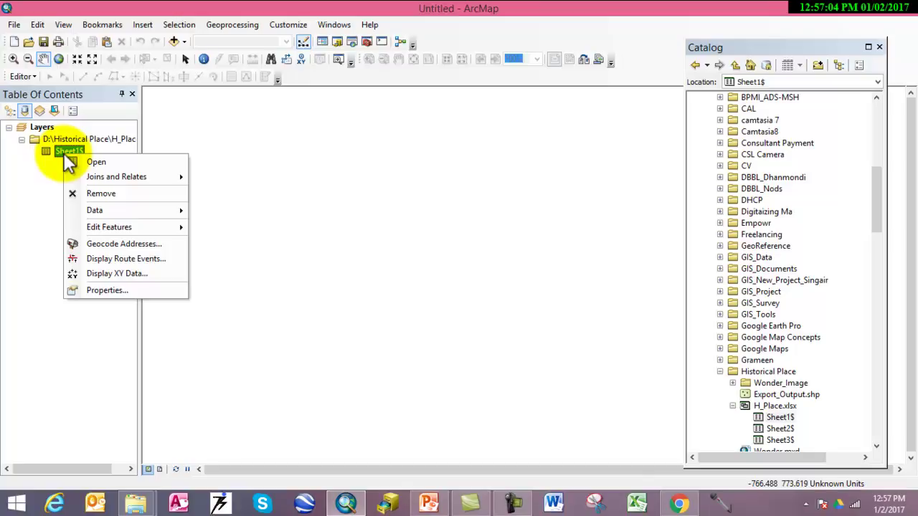
pyautogui.click(137, 274)
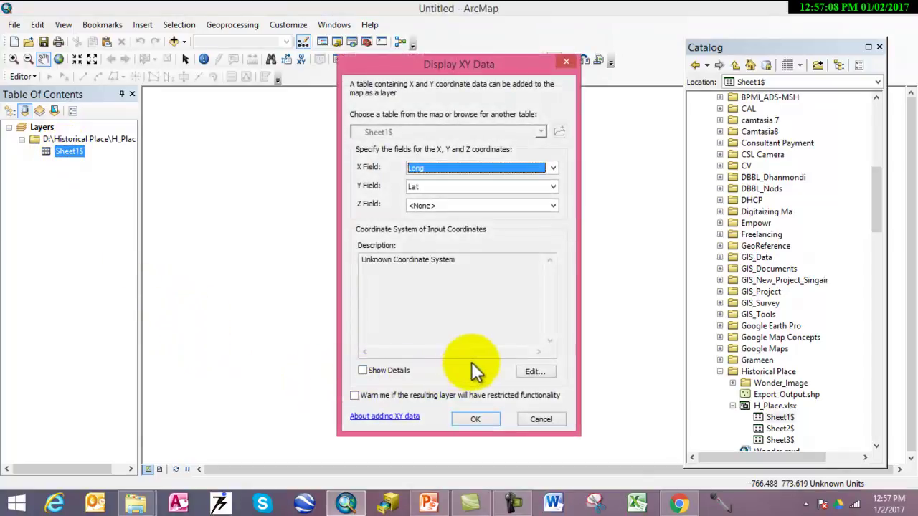
pyautogui.click(547, 374)
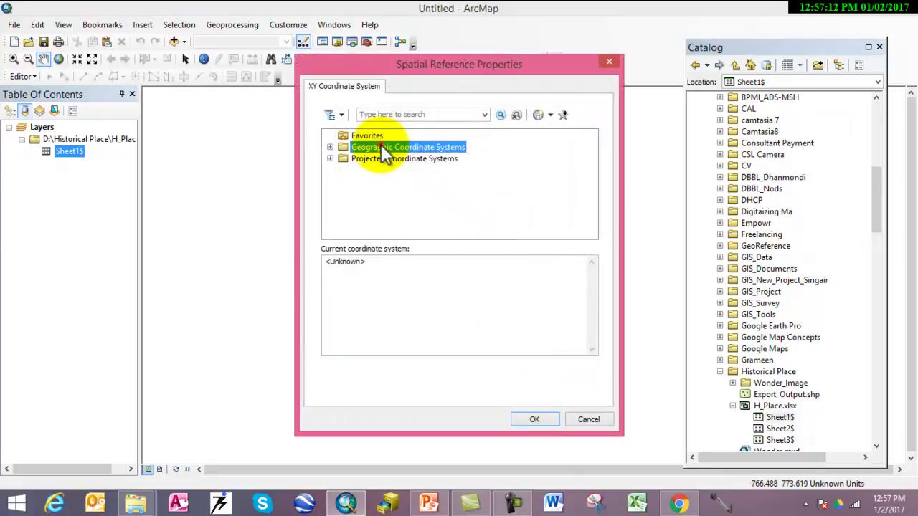
pyautogui.doubleClick(380, 149)
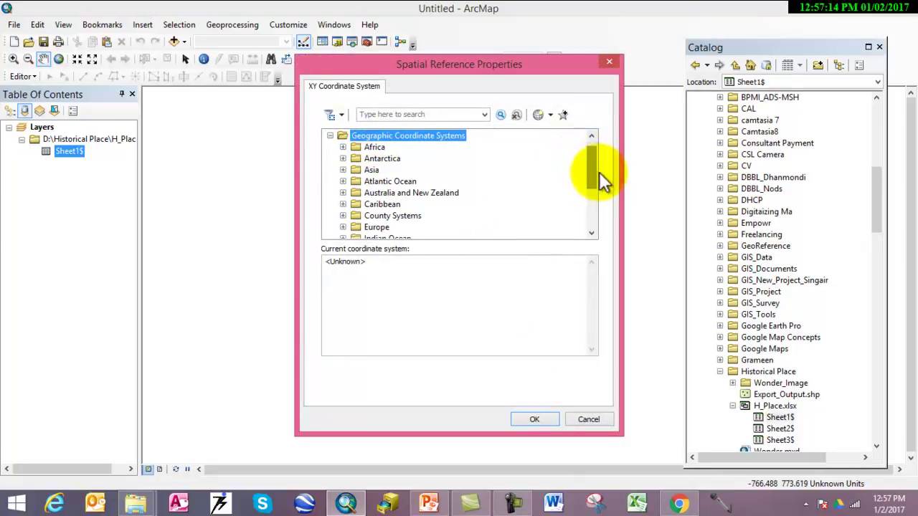
pyautogui.moveTo(596, 176); pyautogui.dragTo(601, 211)
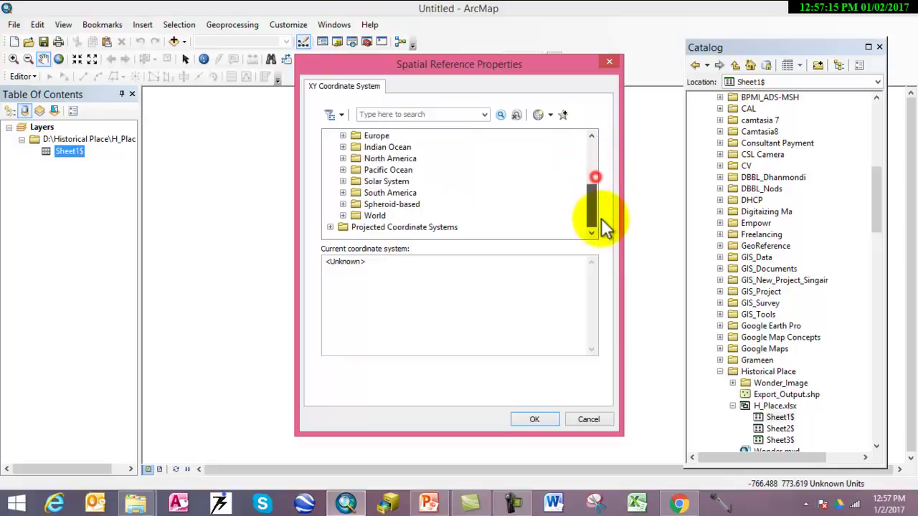
pyautogui.doubleClick(360, 217)
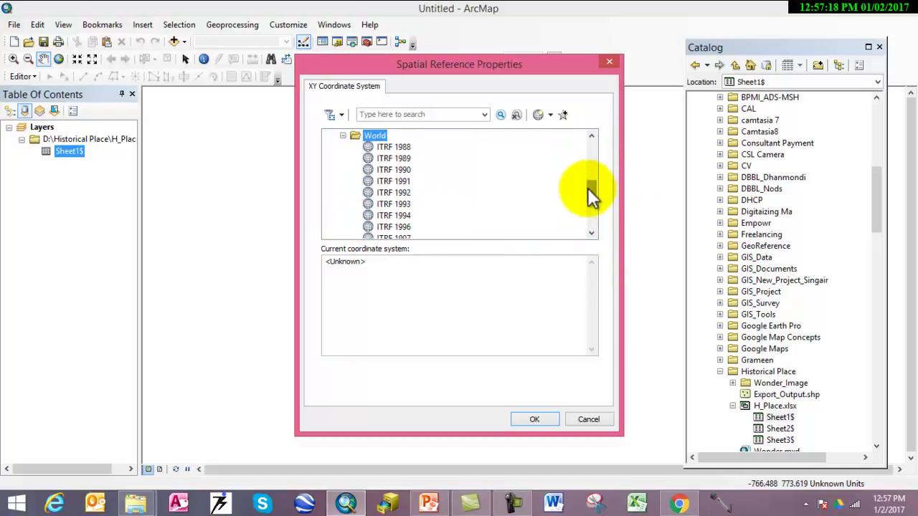
pyautogui.moveTo(587, 188); pyautogui.dragTo(590, 241)
pyautogui.click(385, 216)
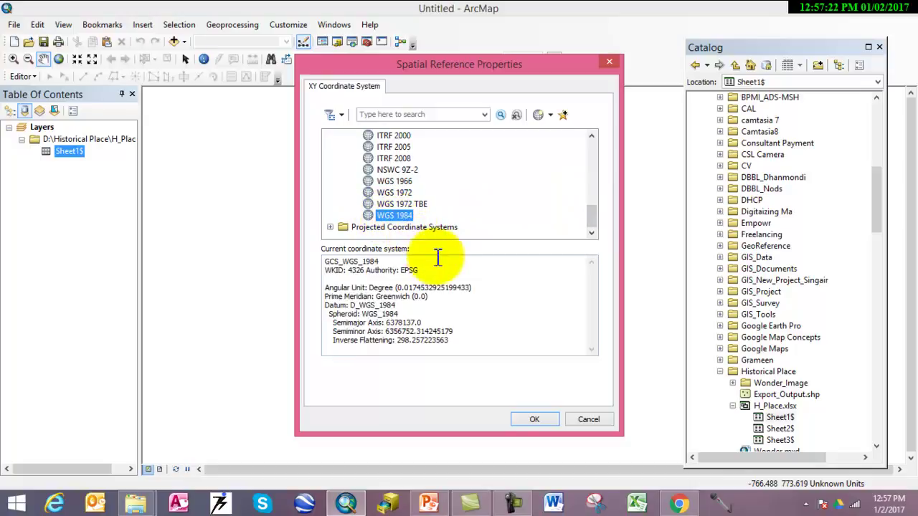
pyautogui.moveTo(361, 261); pyautogui.dragTo(379, 263)
pyautogui.click(532, 419)
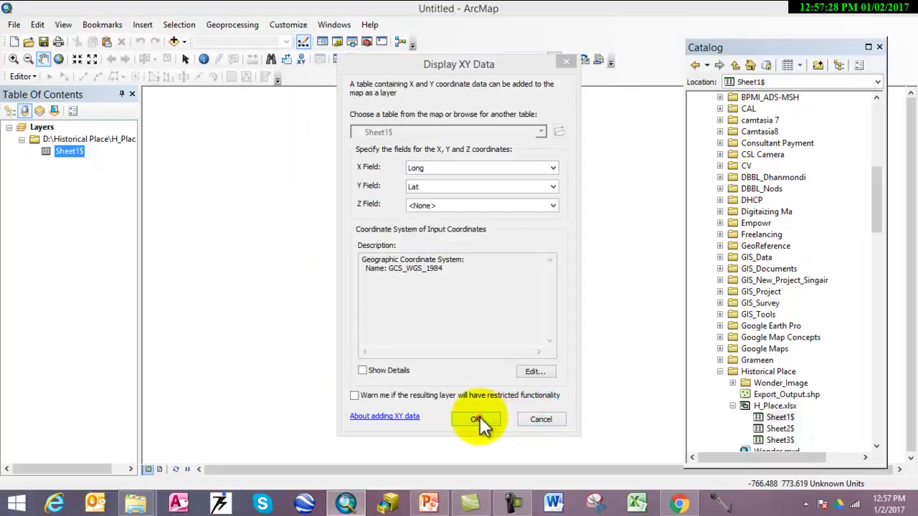
pyautogui.click(480, 417)
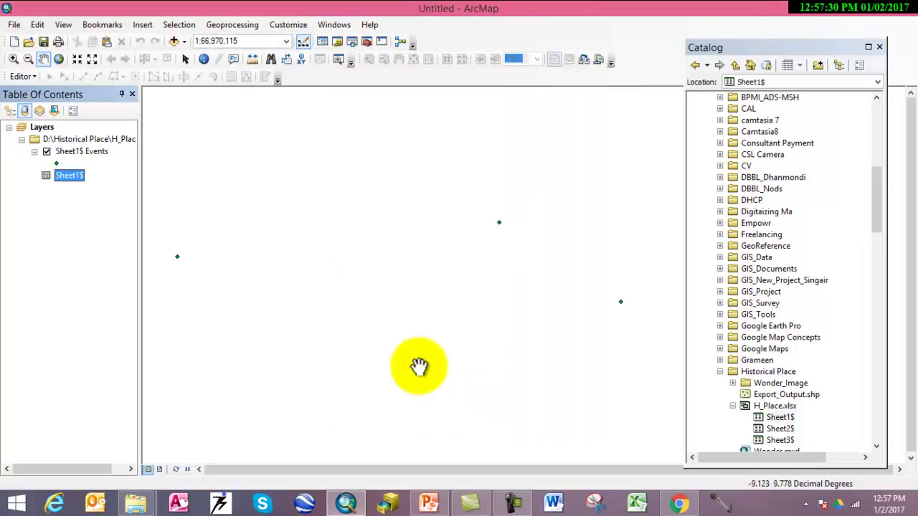
# Step: Remove the Sheet1$ table from the map's layers, keeping the Sheet1$ Events point layer
pyautogui.rightClick(76, 179)
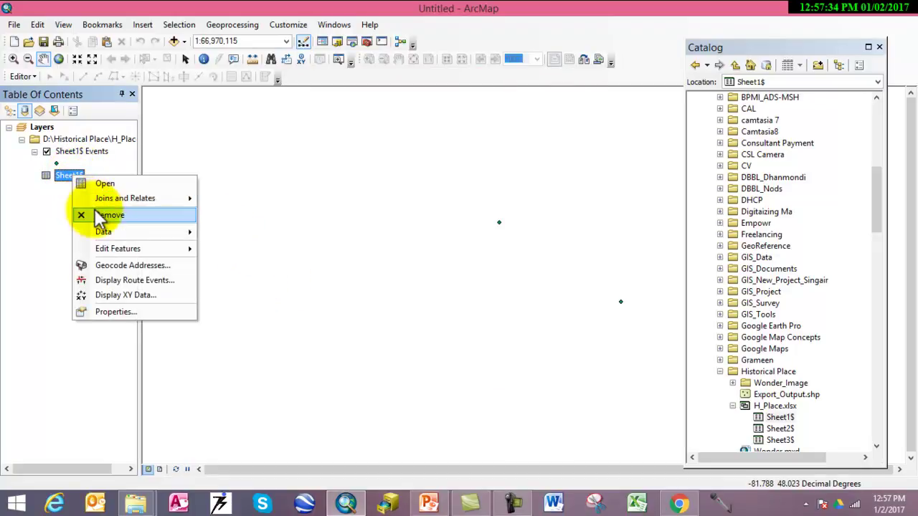
pyautogui.click(94, 214)
# Step: Export all features of the Sheet1$ Events layer to the Historical Place folder as shapefile H_Place2.shp and add it to the map
pyautogui.click(88, 153)
pyautogui.rightClick(91, 161)
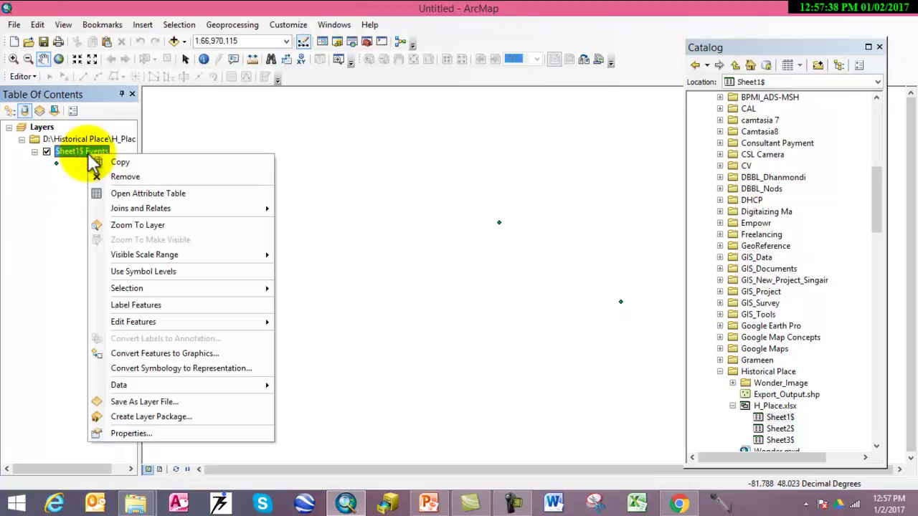
pyautogui.click(133, 386)
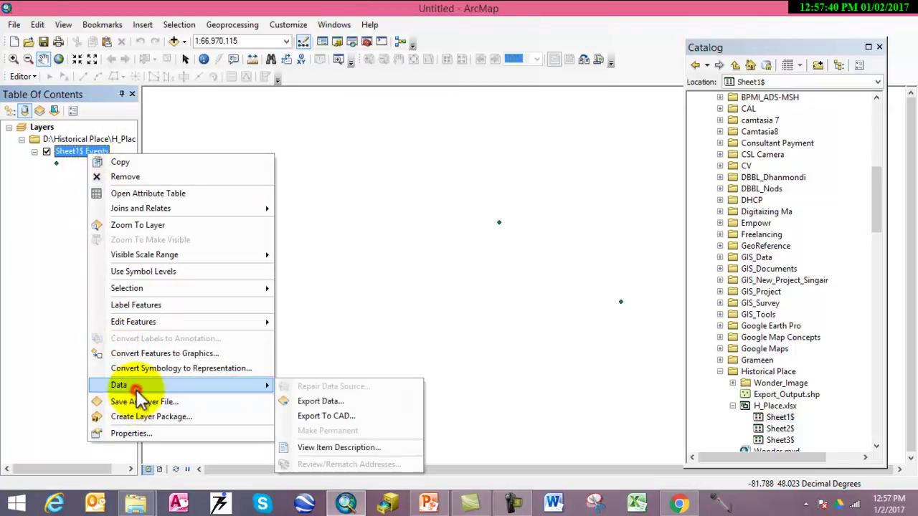
pyautogui.click(304, 403)
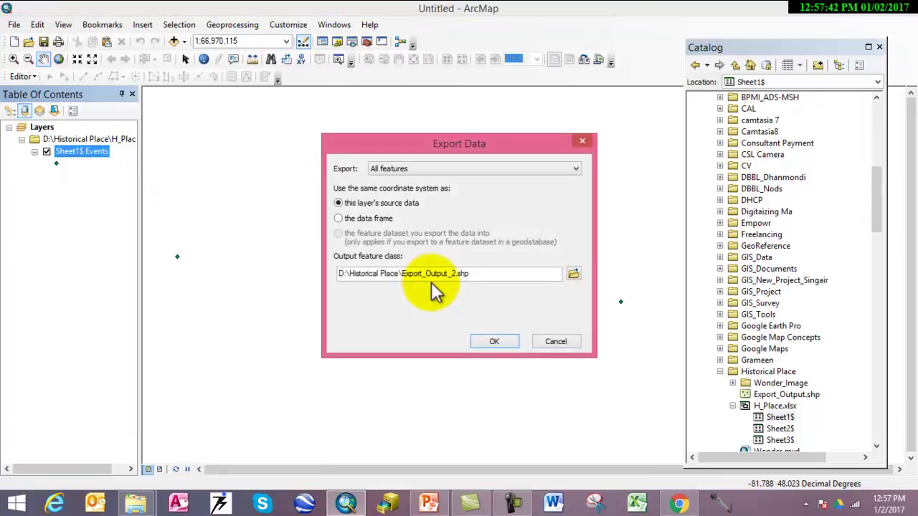
pyautogui.click(573, 274)
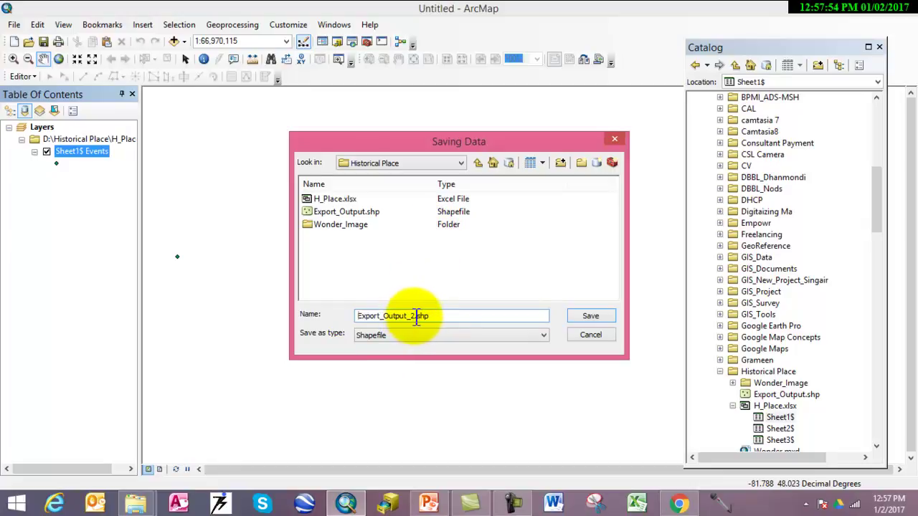
pyautogui.moveTo(414, 316); pyautogui.dragTo(349, 316)
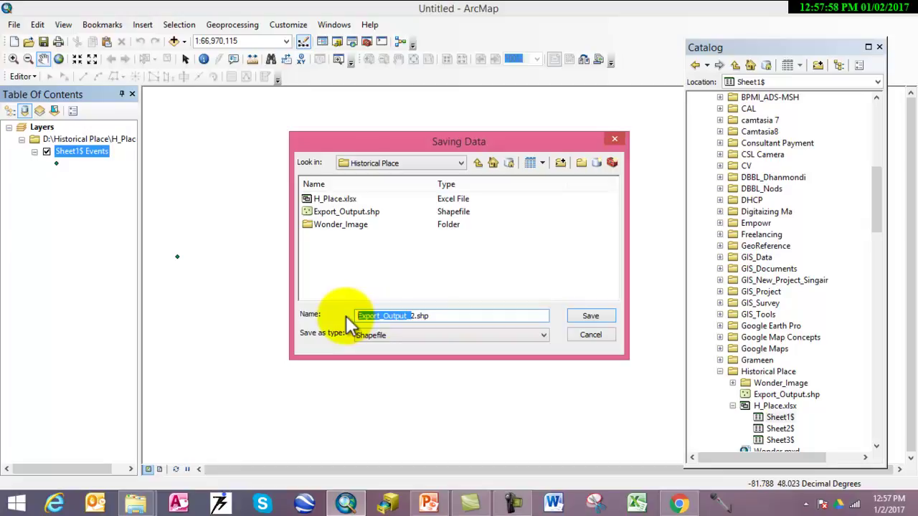
pyautogui.write('H_Place2')
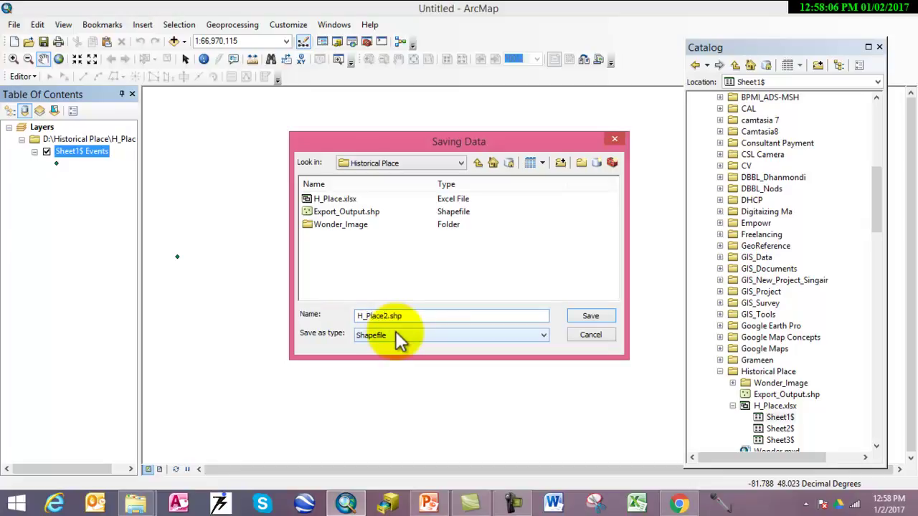
pyautogui.click(588, 316)
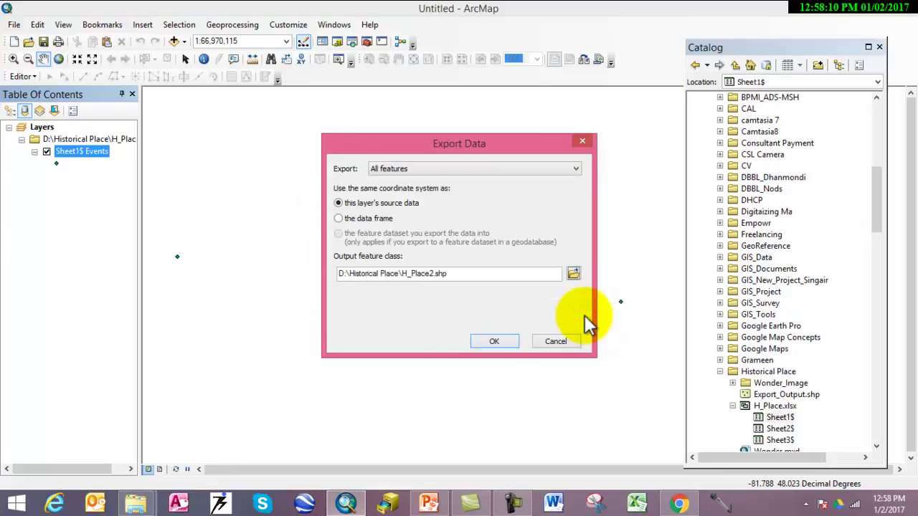
pyautogui.click(500, 339)
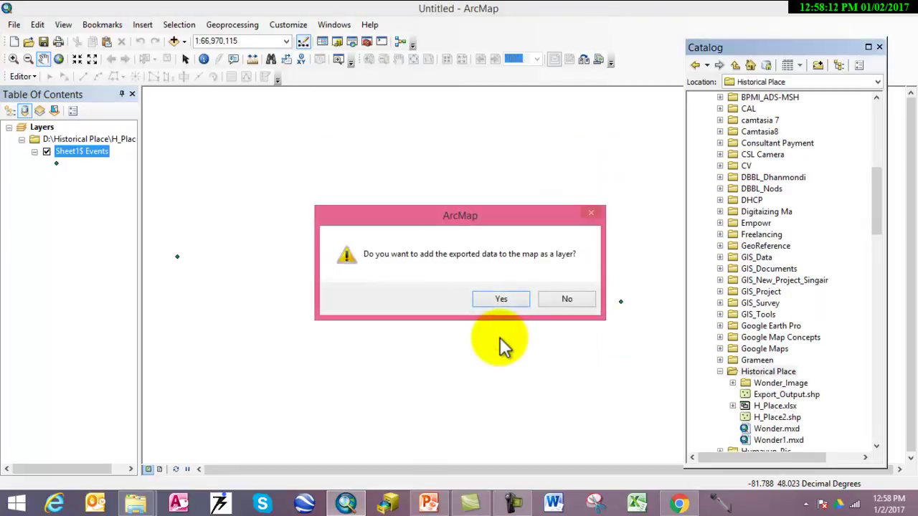
pyautogui.click(501, 300)
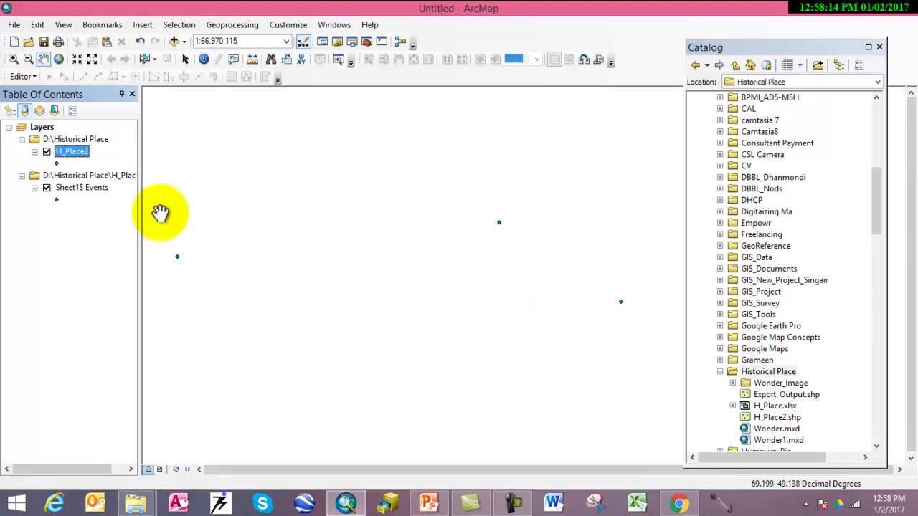
# Step: Remove the Sheet1$ Events layer from the map, keeping the H_Place2 layer
pyautogui.rightClick(104, 195)
pyautogui.click(119, 213)
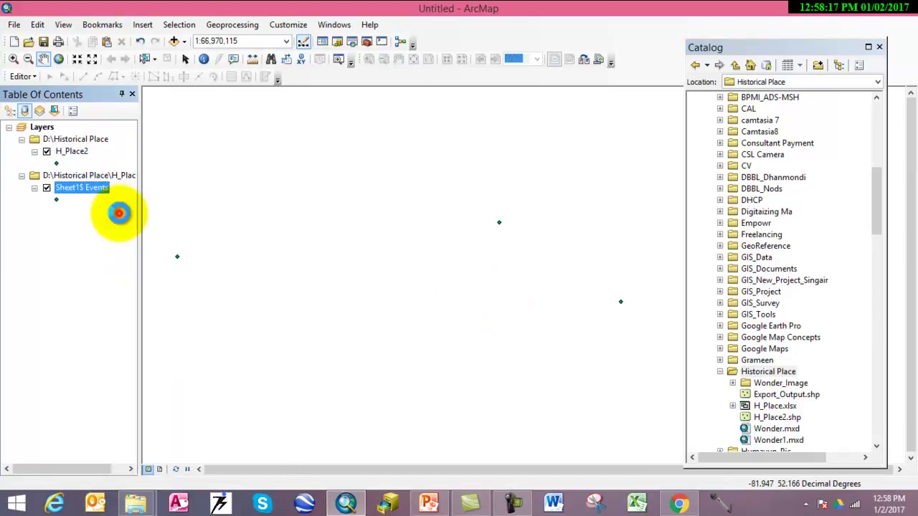
# Step: Turn on labels for the H_Place2 layer, using Historical as the label field for all features
pyautogui.click(61, 151)
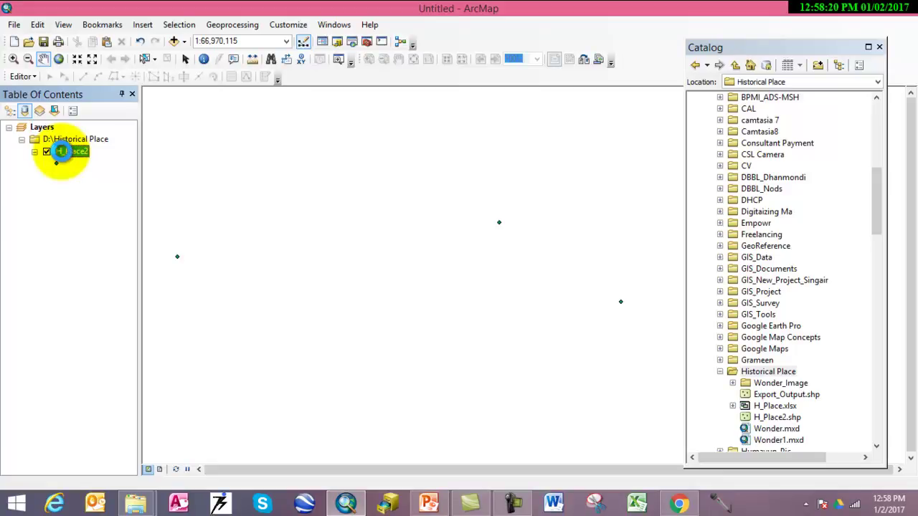
pyautogui.doubleClick(61, 152)
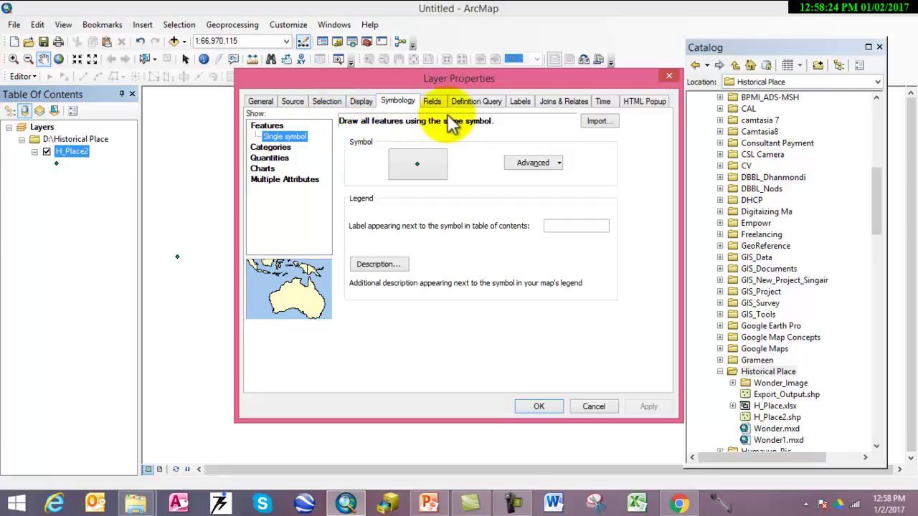
pyautogui.click(527, 104)
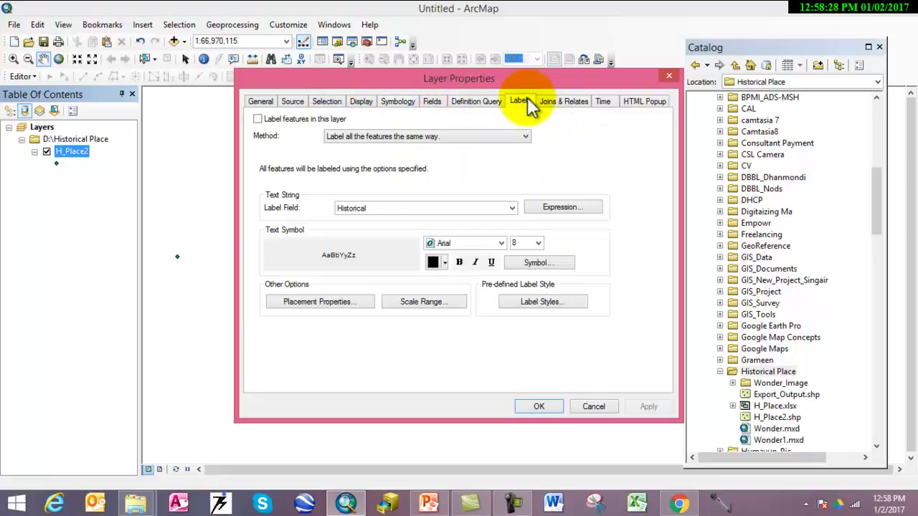
pyautogui.click(380, 208)
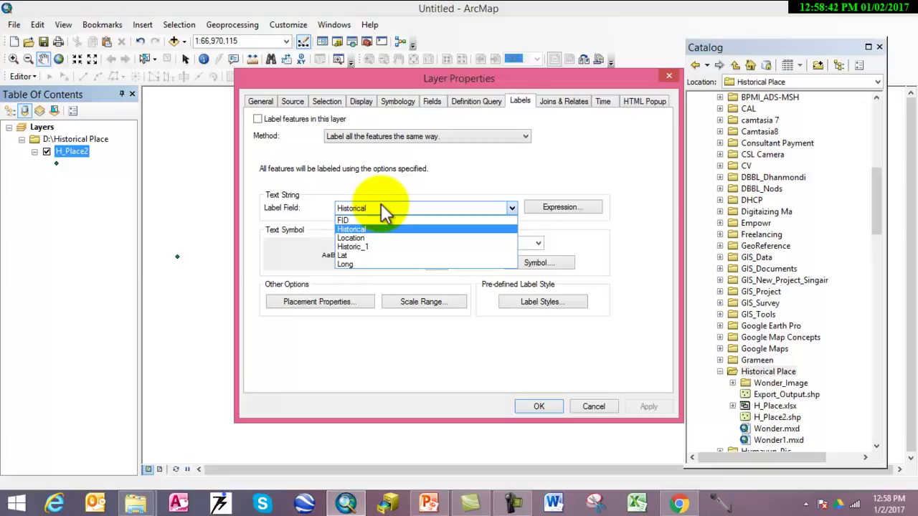
pyautogui.click(380, 203)
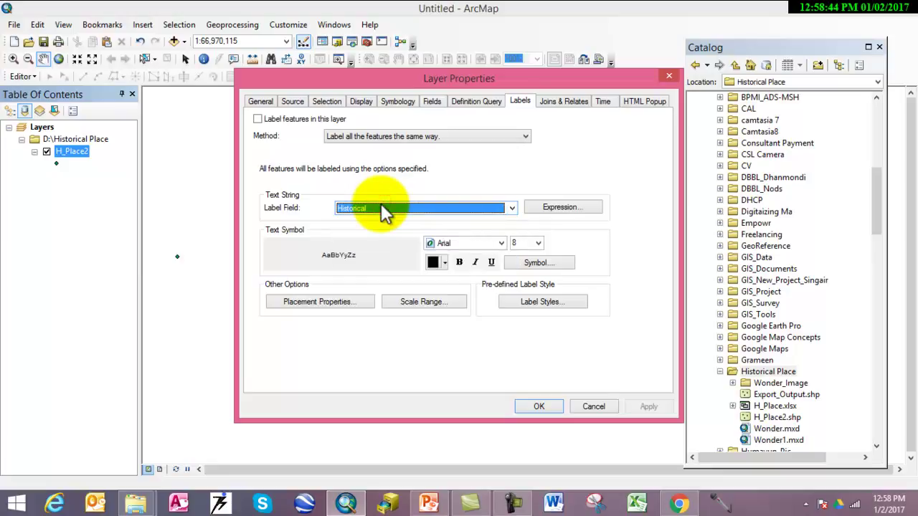
pyautogui.click(258, 119)
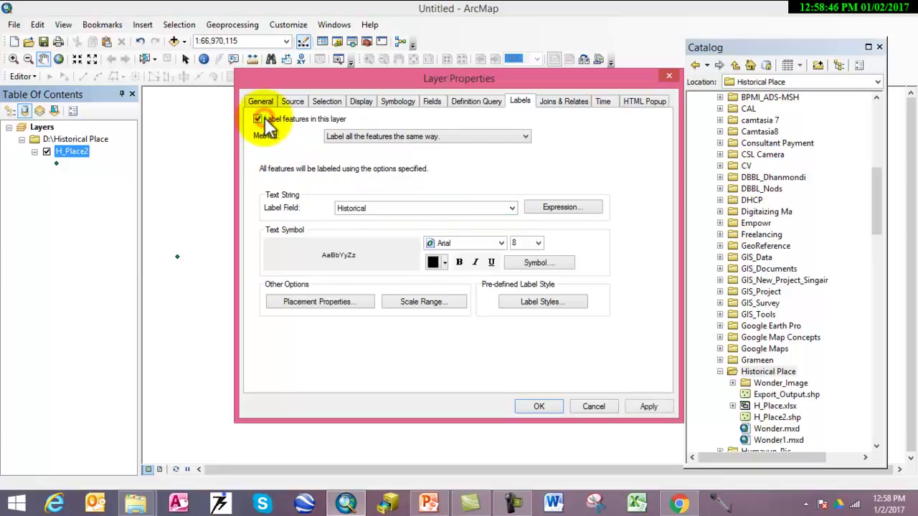
pyautogui.click(490, 209)
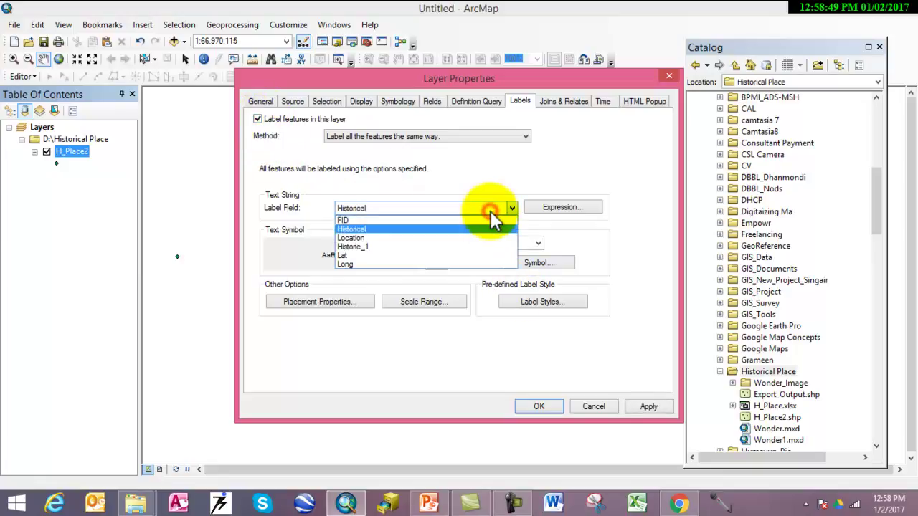
pyautogui.click(439, 229)
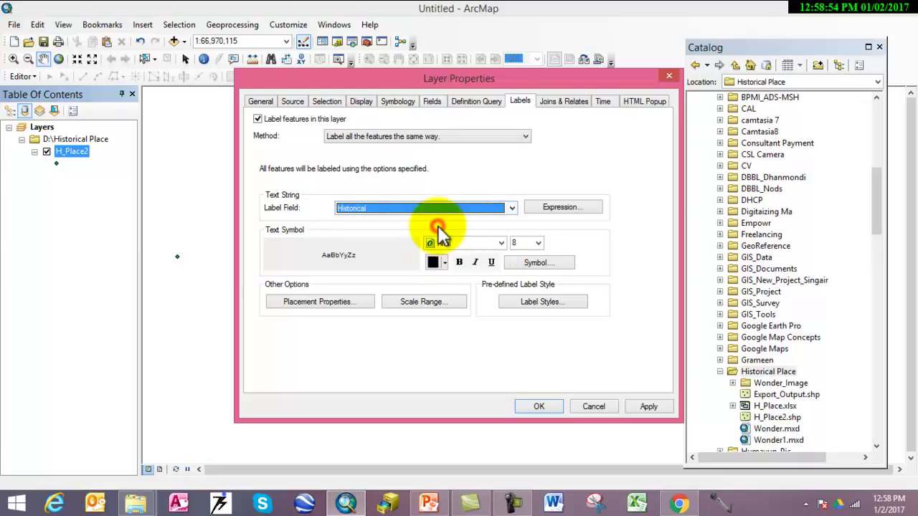
pyautogui.click(646, 407)
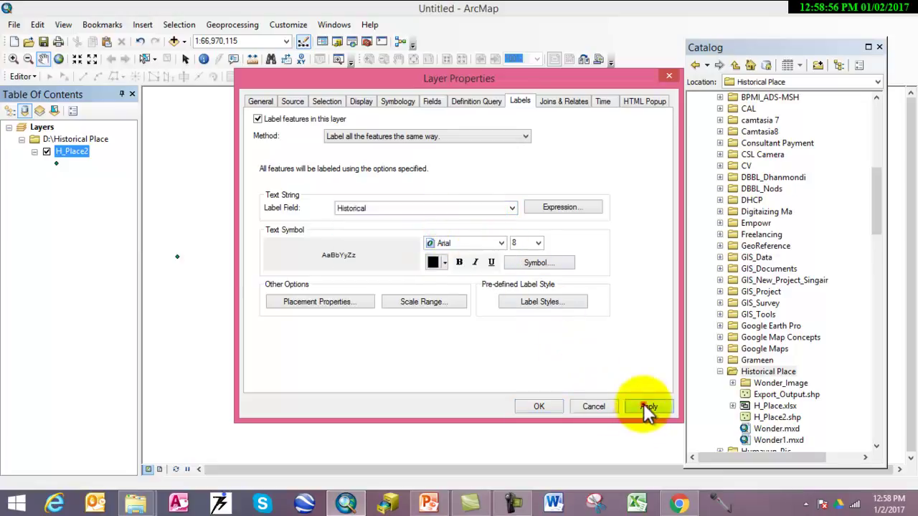
pyautogui.click(531, 404)
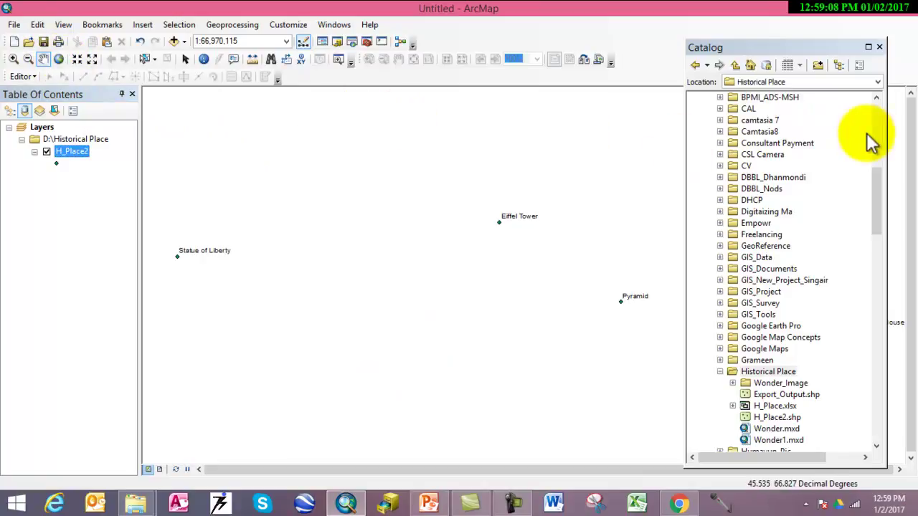
# Step: Close the Catalog, preview the labelled points in layout view and return to data view
pyautogui.click(879, 47)
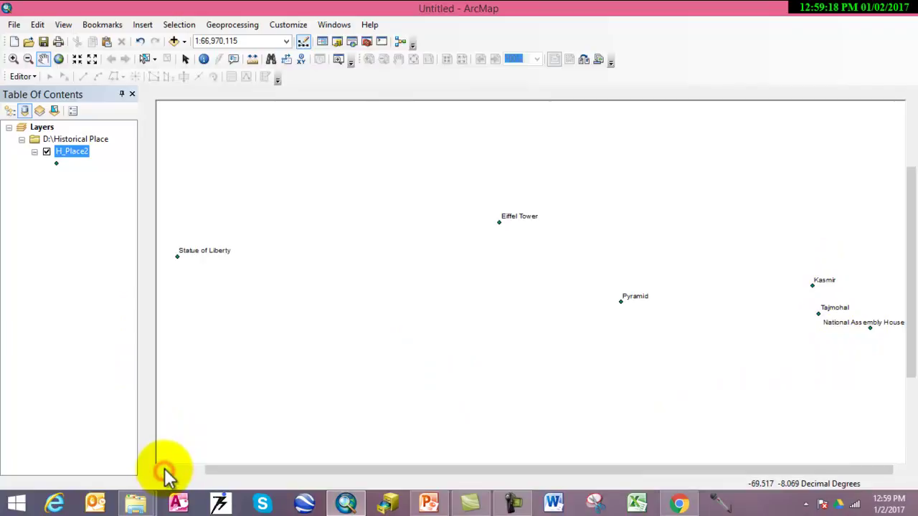
pyautogui.click(162, 470)
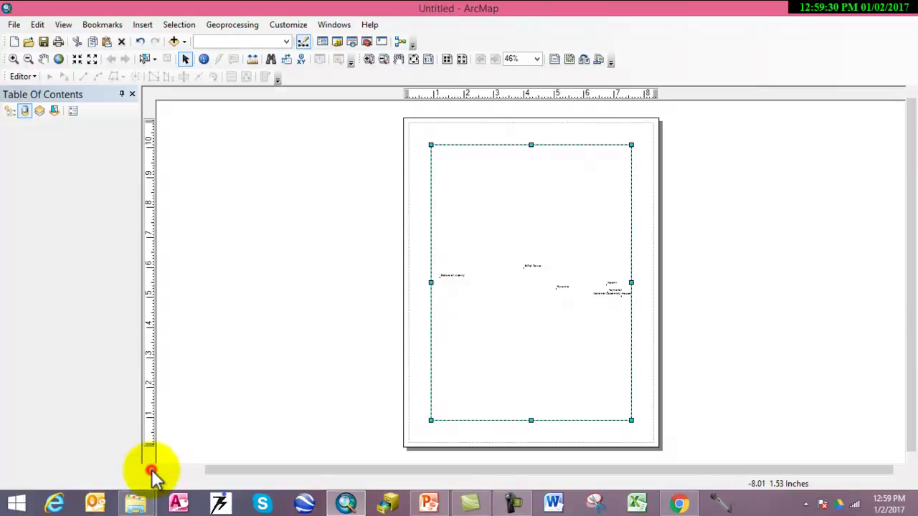
pyautogui.click(148, 469)
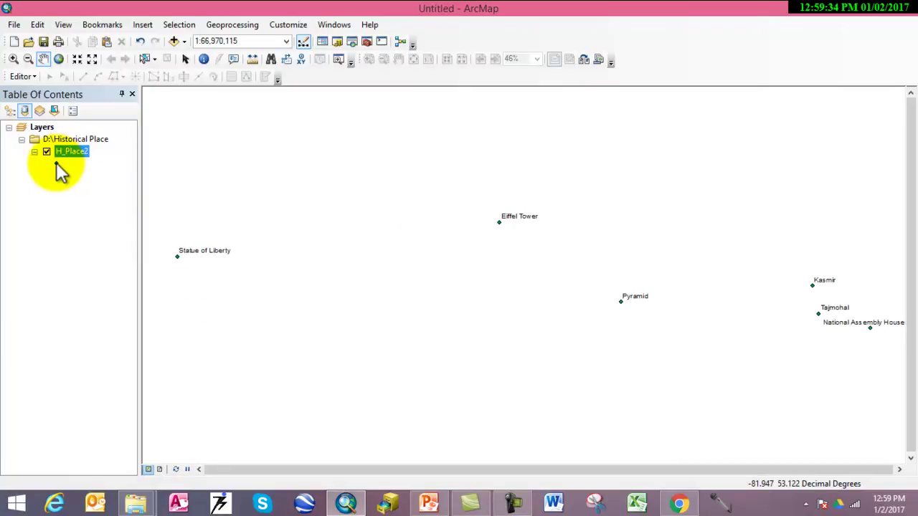
# Step: Symbolize the H_Place2 layer by unique values of the Historical field and add all its values
pyautogui.moveTo(63, 149); pyautogui.dragTo(443, 230)
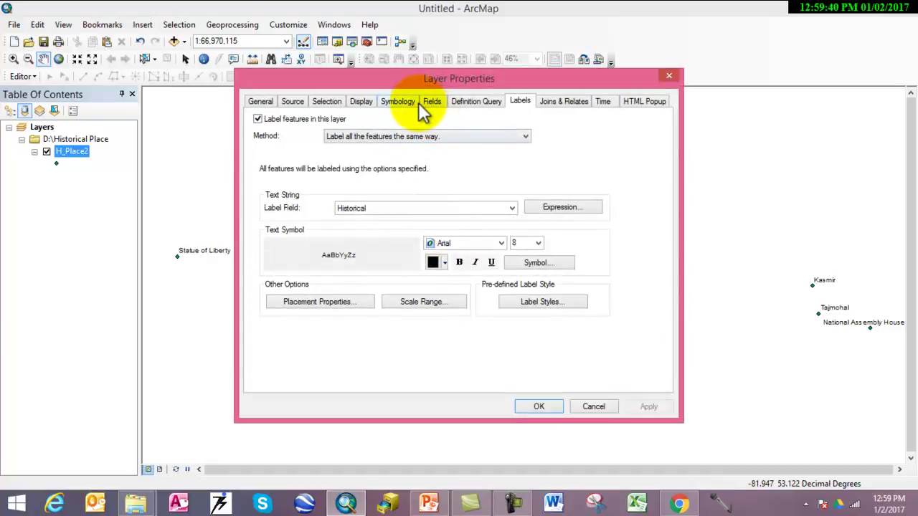
pyautogui.click(406, 101)
pyautogui.click(294, 147)
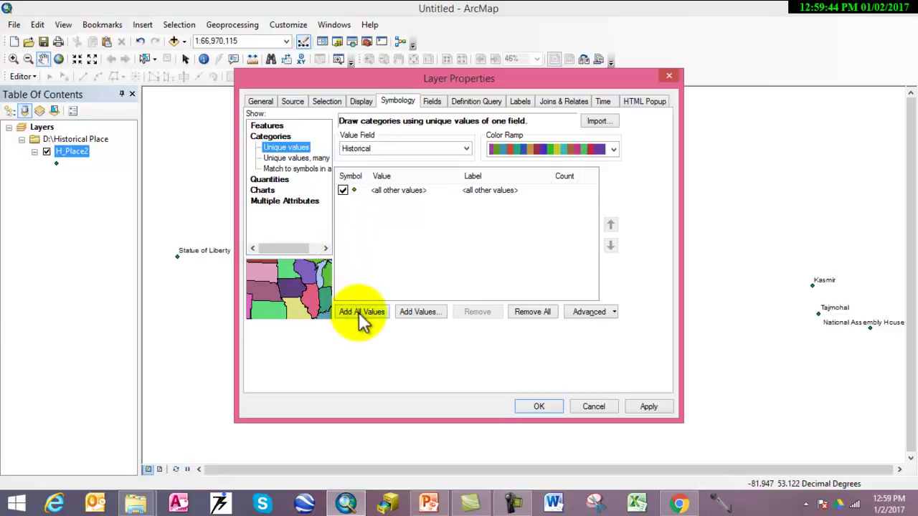
pyautogui.click(359, 312)
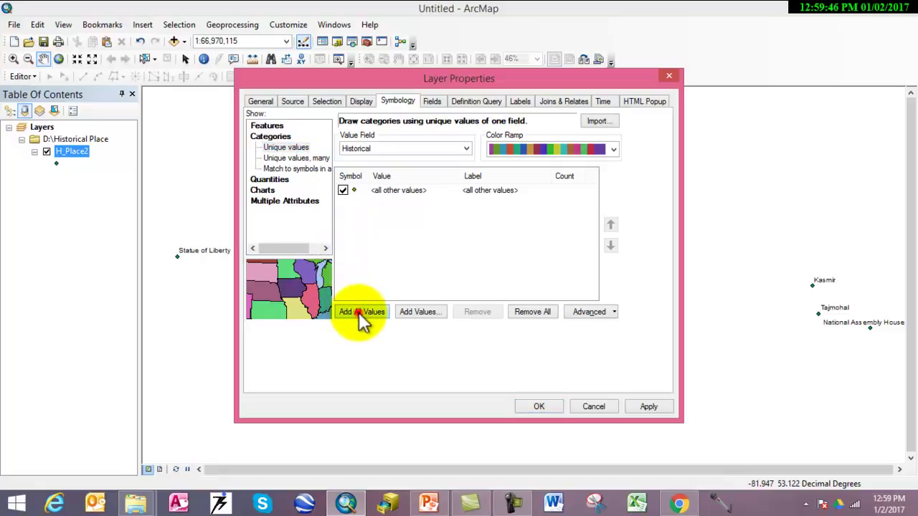
# Step: Clear the label texts of the <all other values> and <Heading> rows and turn off the <all other values> symbol
pyautogui.click(509, 191)
pyautogui.press('BackSpace')
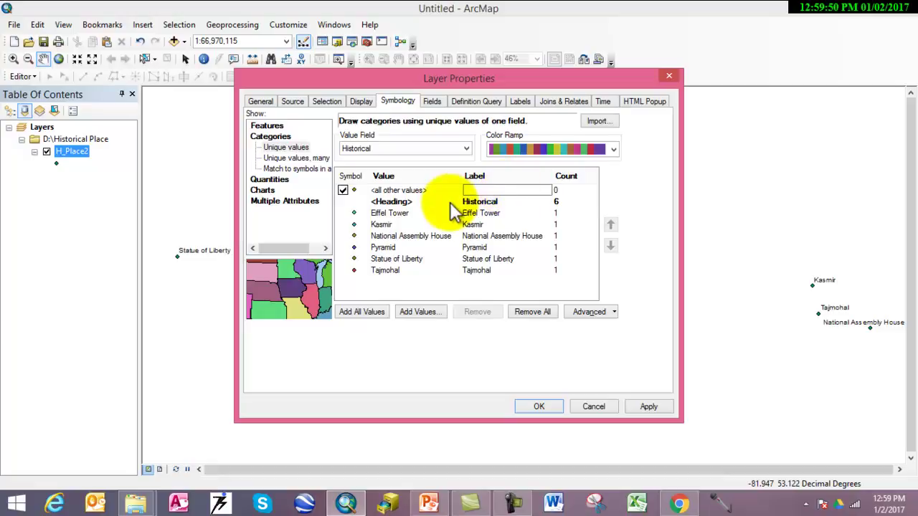
pyautogui.click(486, 202)
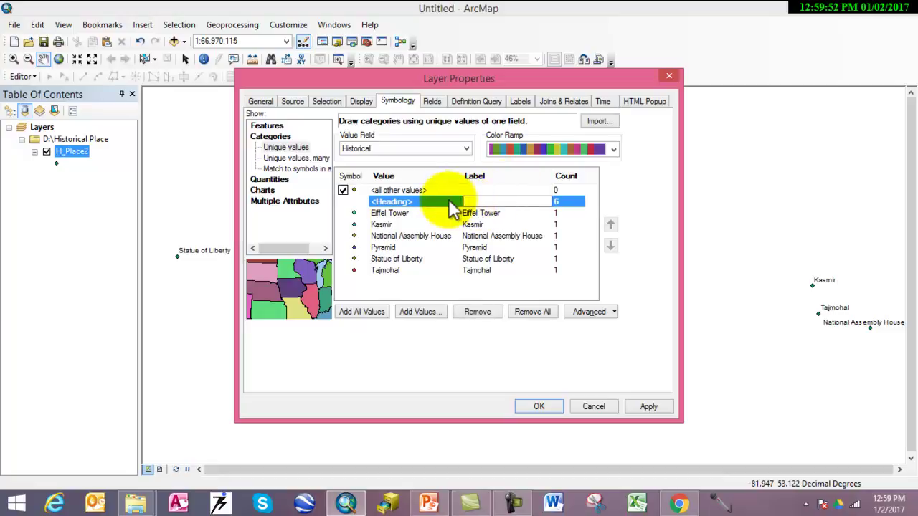
pyautogui.click(343, 191)
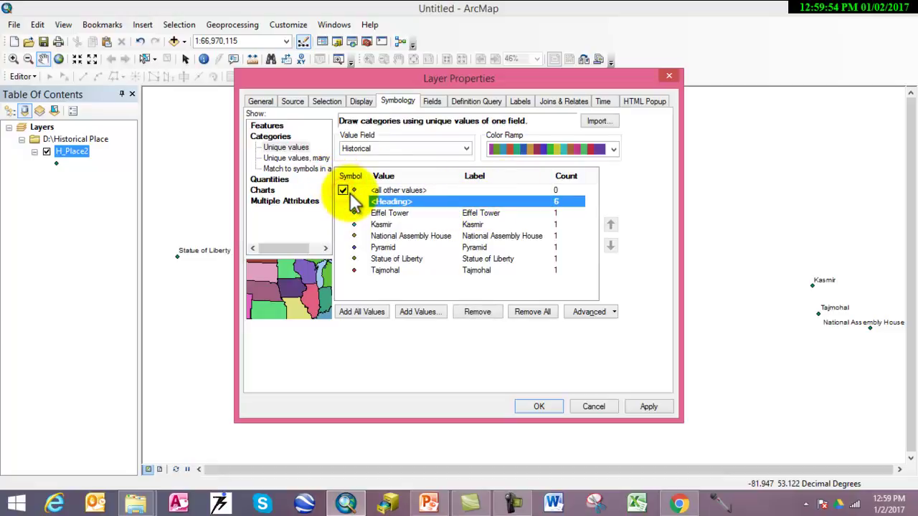
pyautogui.click(343, 190)
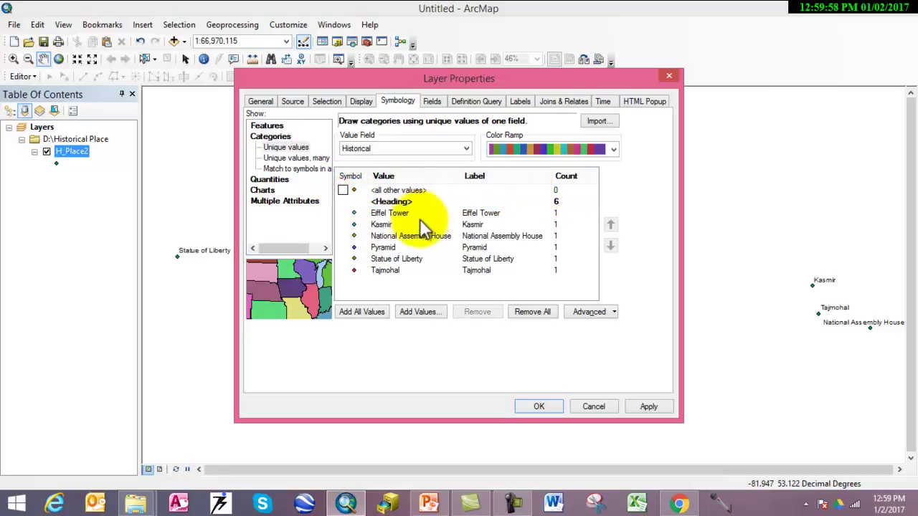
# Step: Change the Eiffel Tower value's symbol to a Picture Marker Symbol using the Eiffel Tower2 image from the Wonder_Image folder
pyautogui.doubleClick(354, 213)
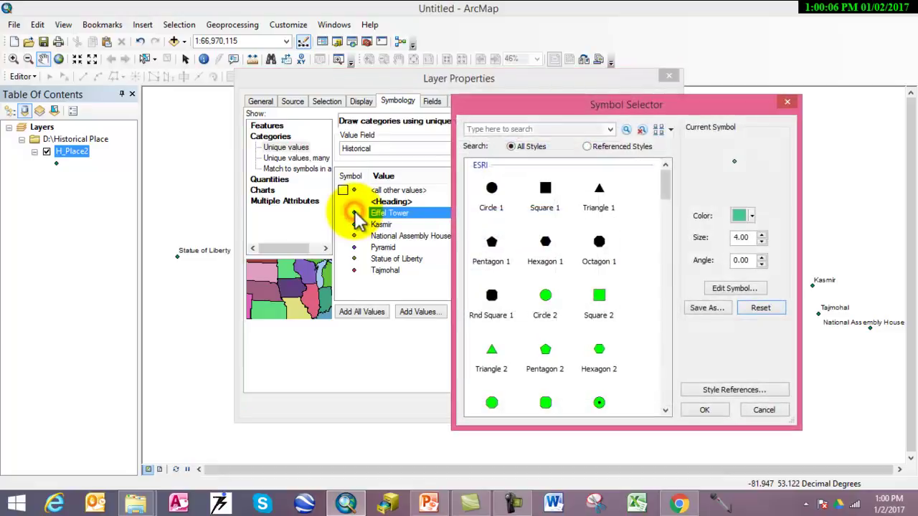
pyautogui.click(755, 289)
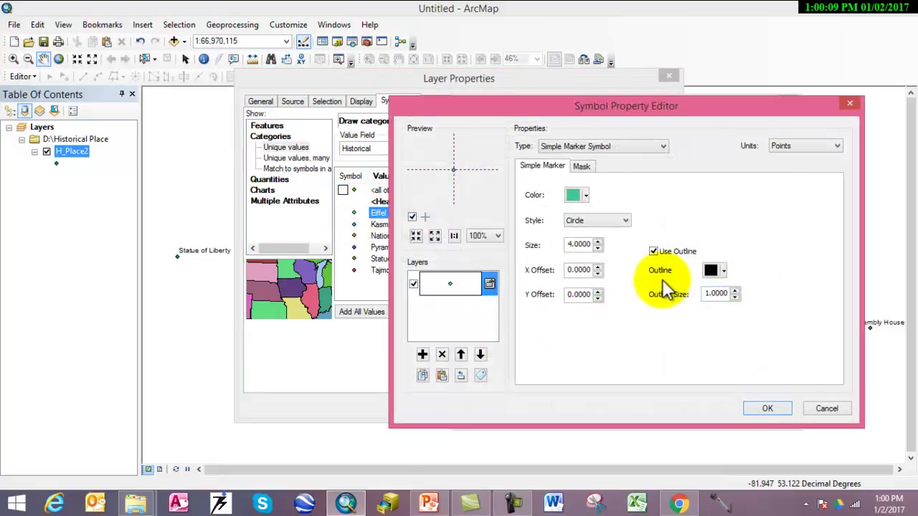
pyautogui.click(609, 147)
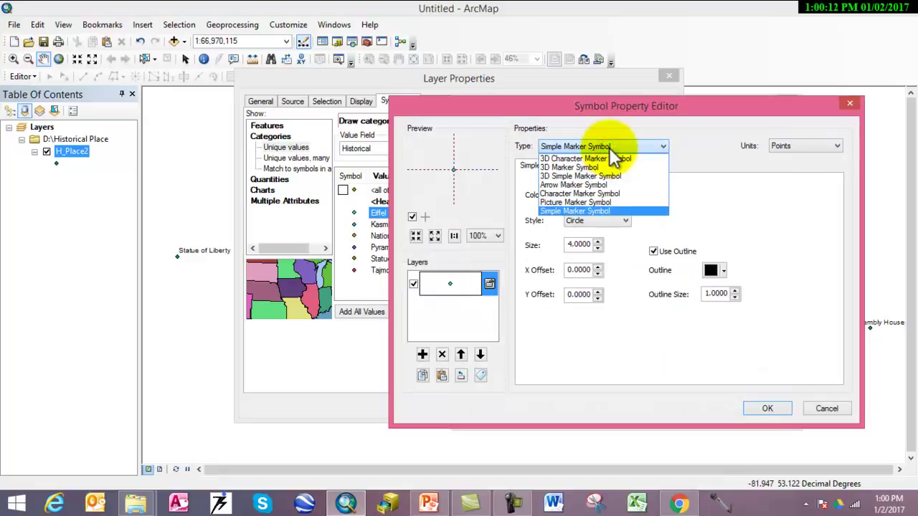
pyautogui.click(608, 202)
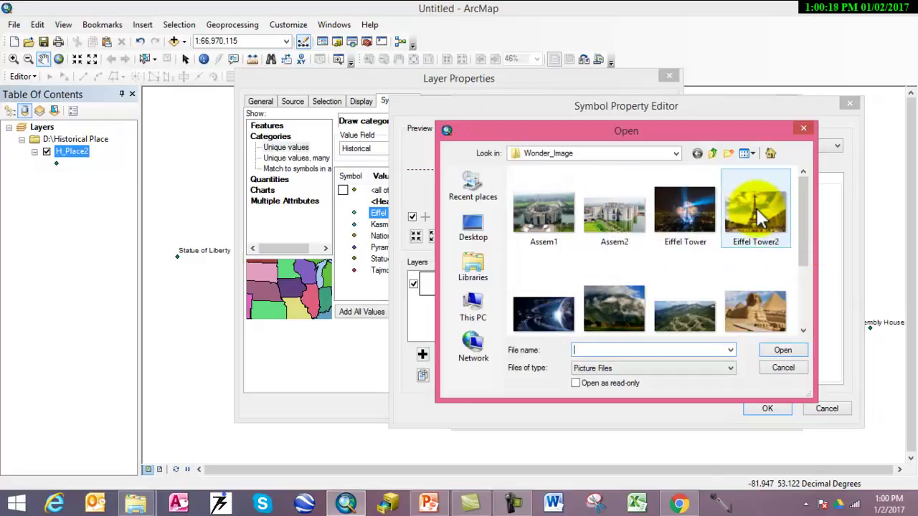
pyautogui.click(756, 208)
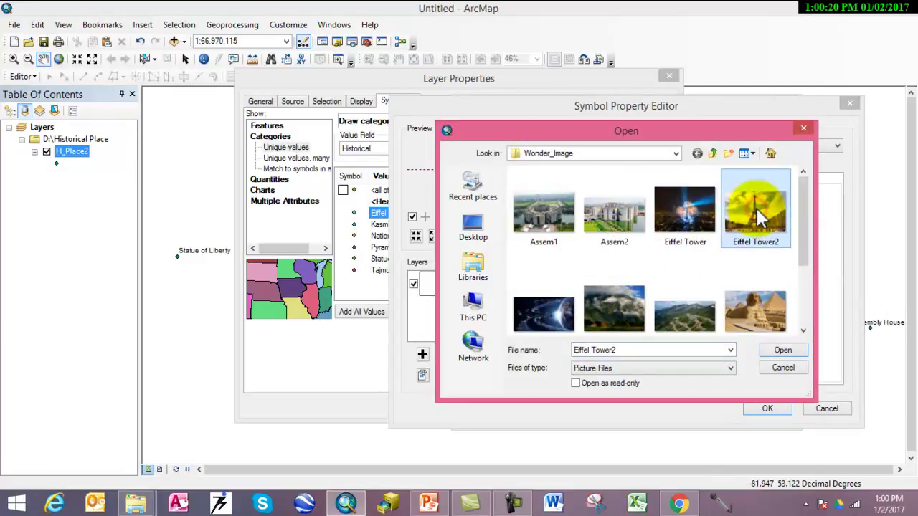
pyautogui.doubleClick(758, 214)
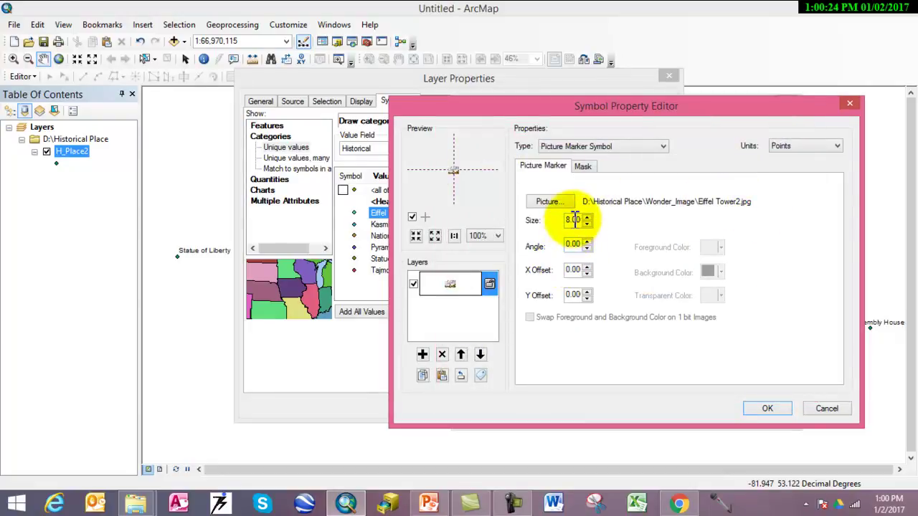
# Step: Set the Eiffel Tower picture marker's size to 30 points and accept the symbol
pyautogui.moveTo(571, 220); pyautogui.dragTo(532, 224)
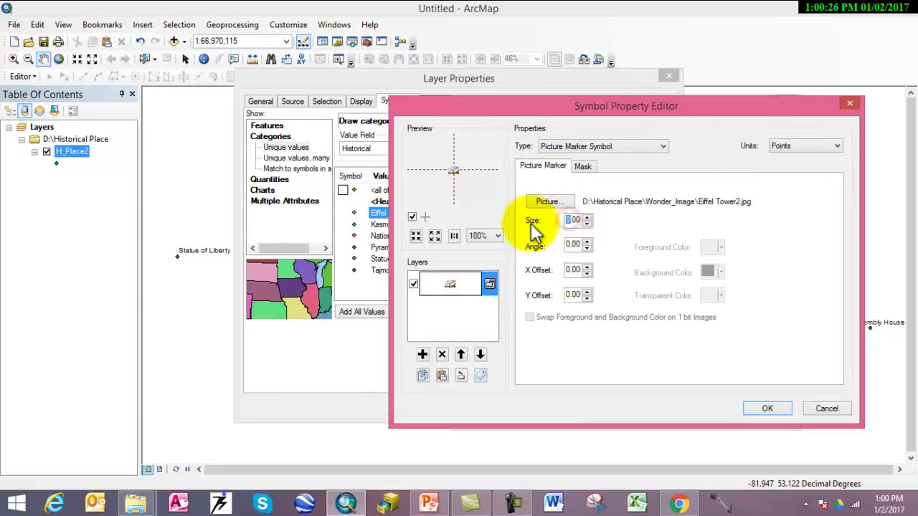
pyautogui.write('30')
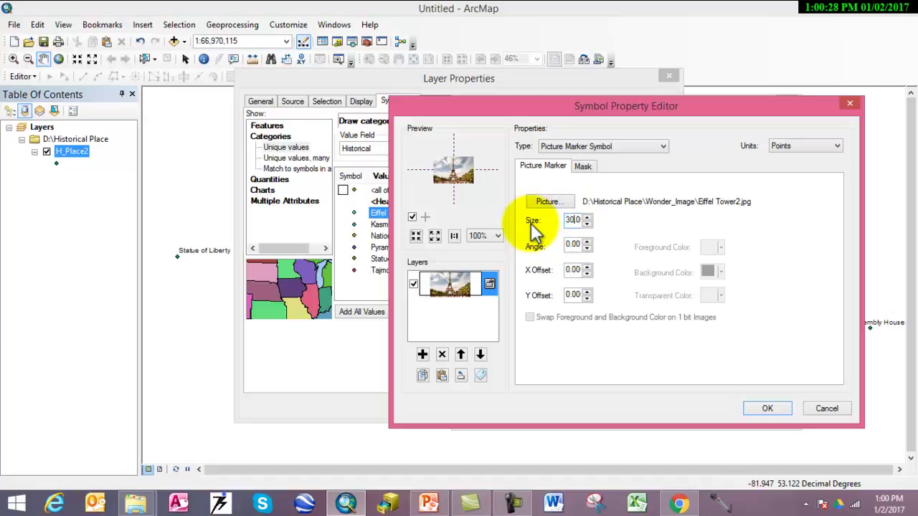
pyautogui.press('Return')
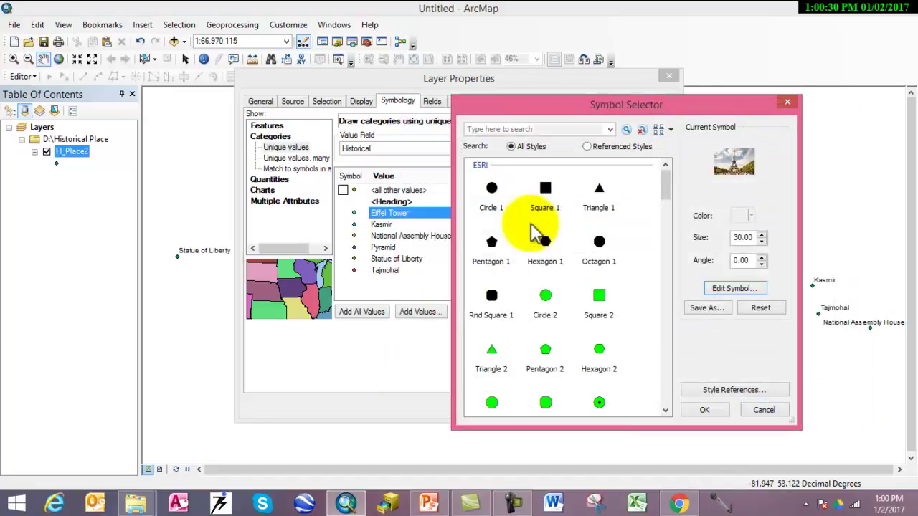
pyautogui.click(704, 410)
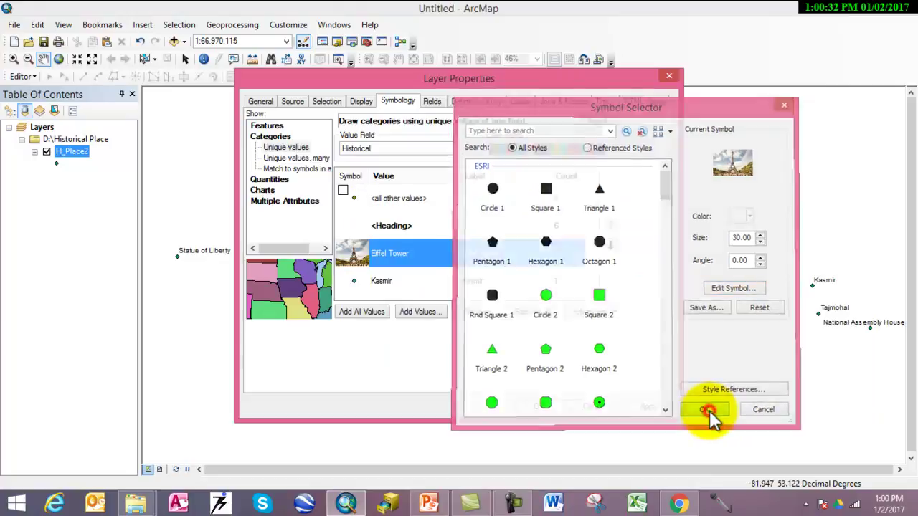
# Step: Change the Kasmir value's symbol to a Picture Marker Symbol using the kASMIR2 image from the Wonder_Image folder
pyautogui.click(356, 281)
pyautogui.doubleClick(356, 281)
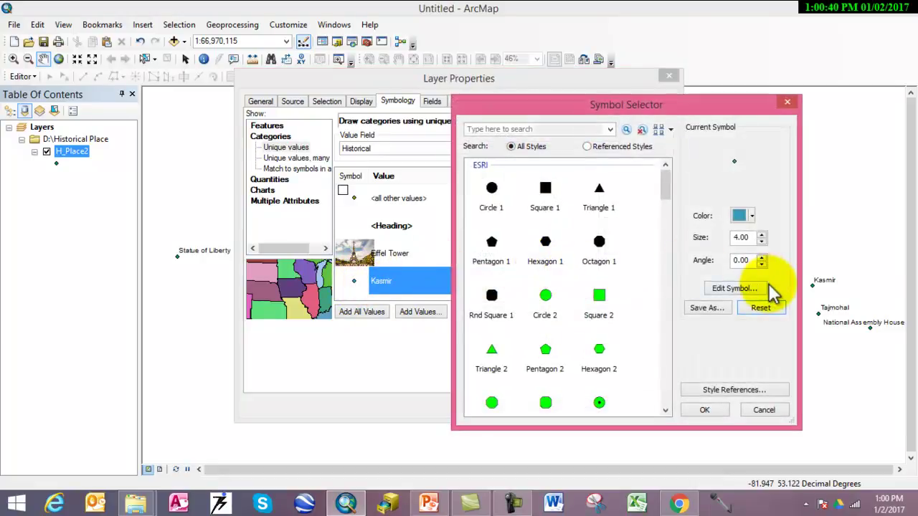
pyautogui.click(723, 288)
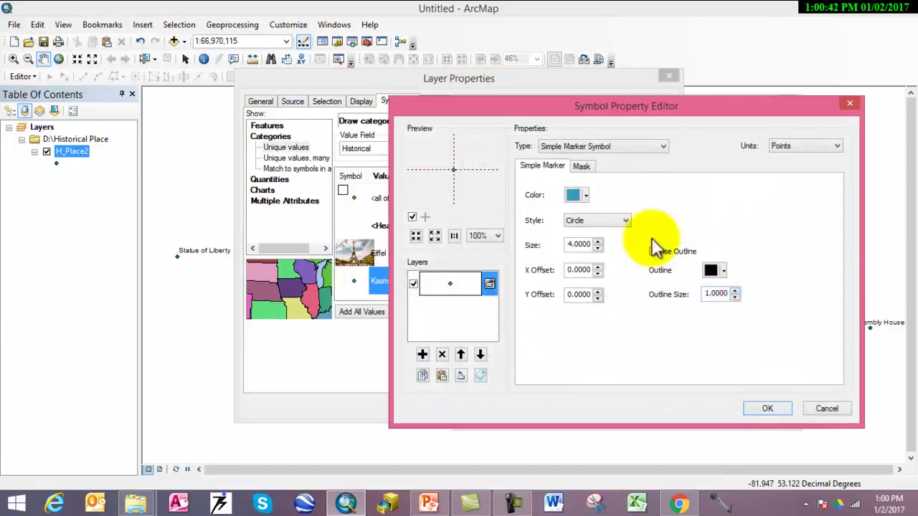
pyautogui.click(608, 145)
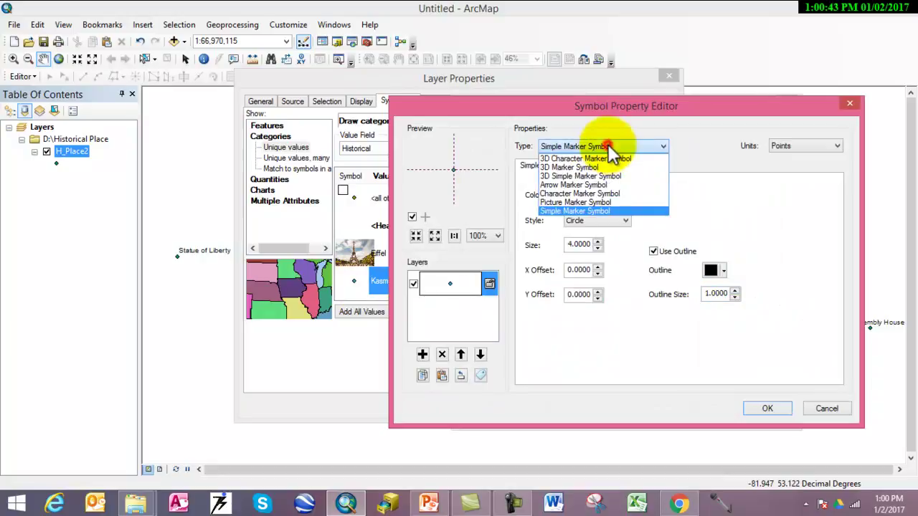
pyautogui.click(610, 202)
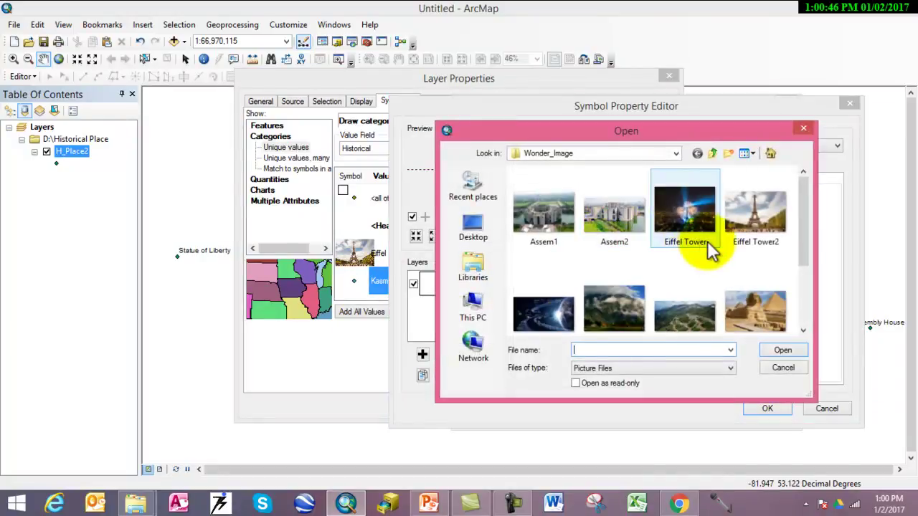
pyautogui.click(690, 303)
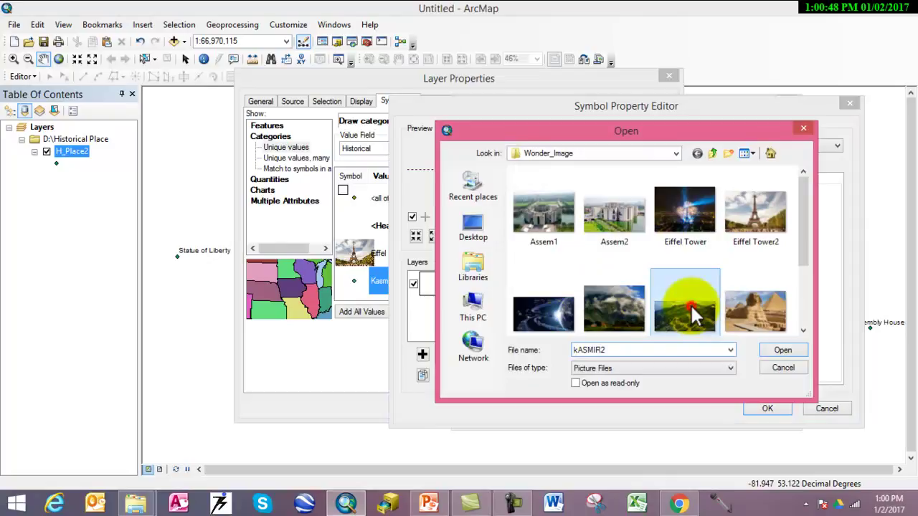
pyautogui.scroll(-2, 689, 304)
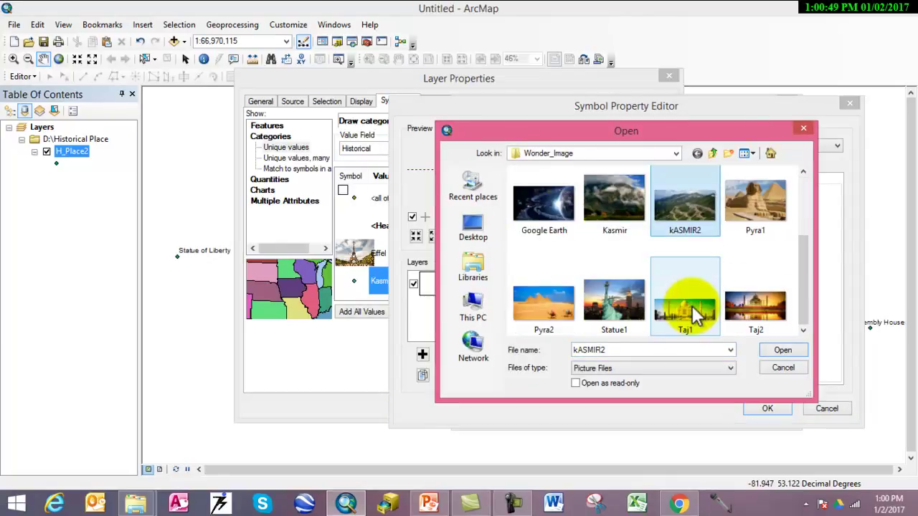
pyautogui.doubleClick(690, 215)
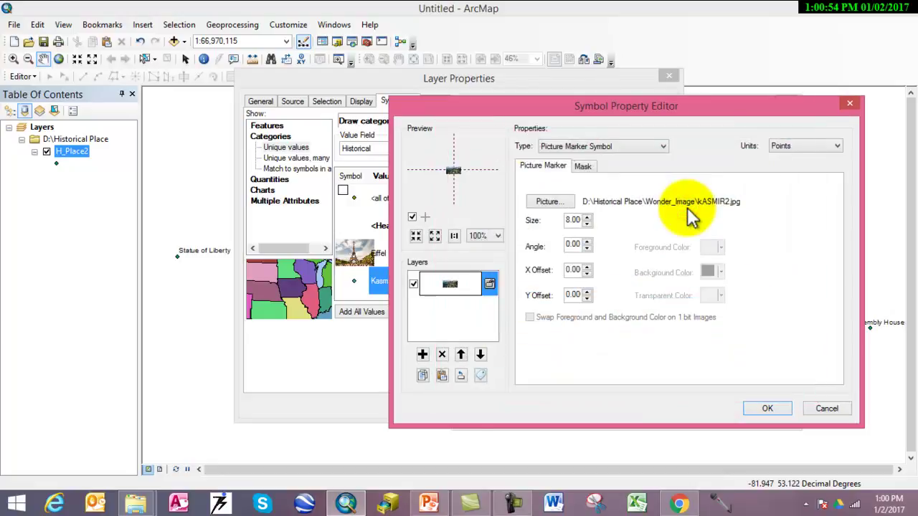
# Step: Set the Kasmir picture marker's size to 30 points and accept the symbol
pyautogui.write('1000')
pyautogui.doubleClick(574, 222)
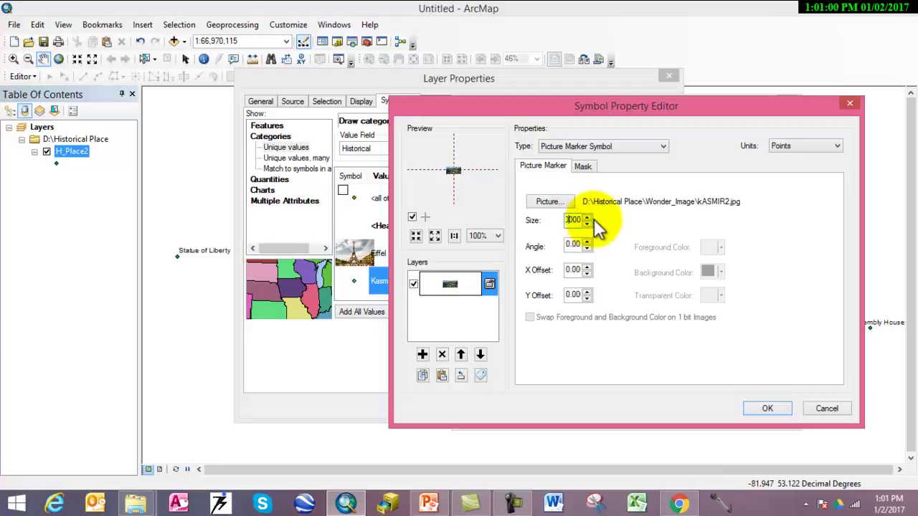
pyautogui.press('End')
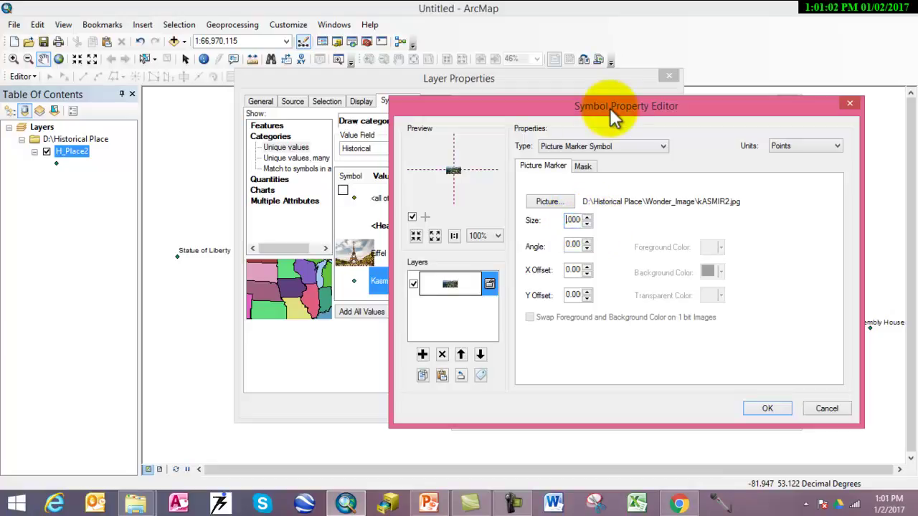
pyautogui.write('300')
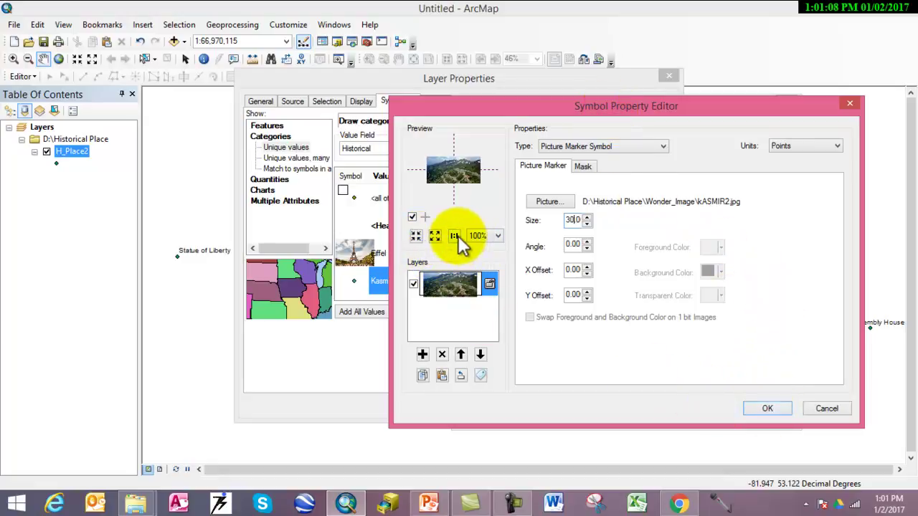
pyautogui.click(768, 408)
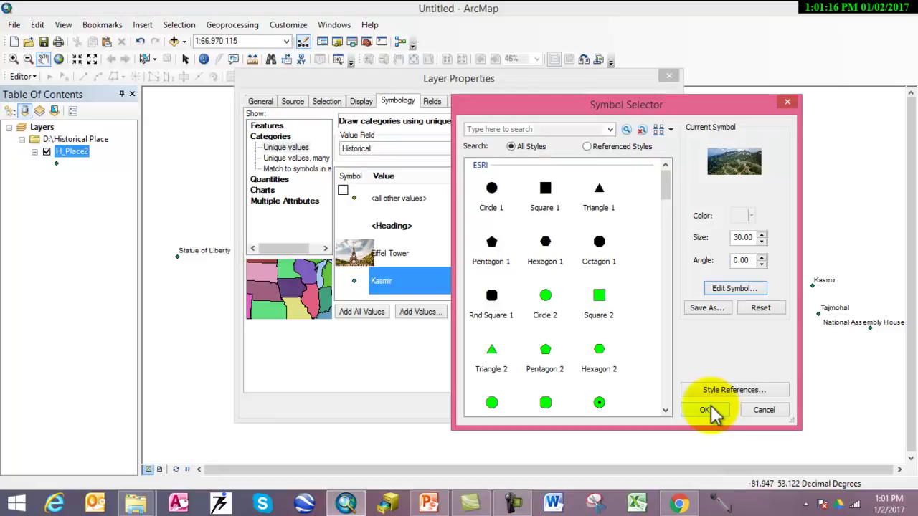
pyautogui.click(706, 409)
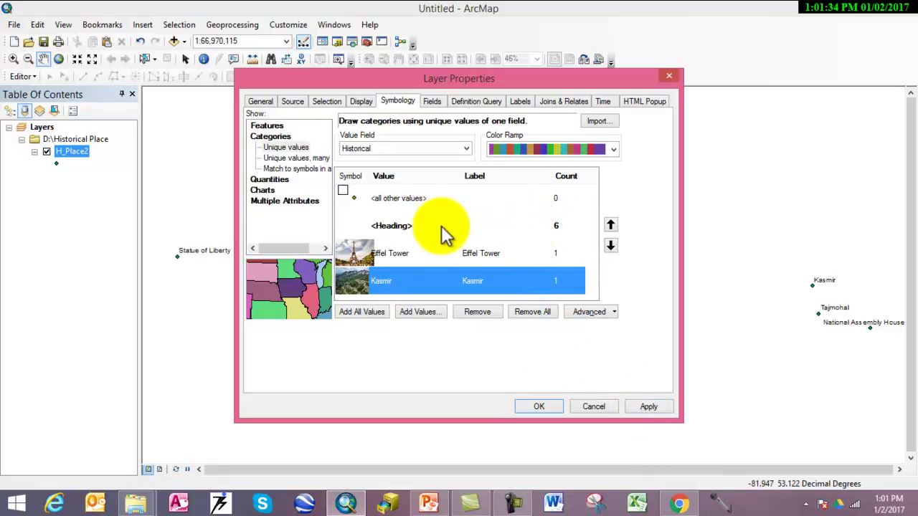
# Step: Edit the symbol of the Tajmohal value at the end of the list and change its type to Picture Marker Symbol
pyautogui.click(491, 280)
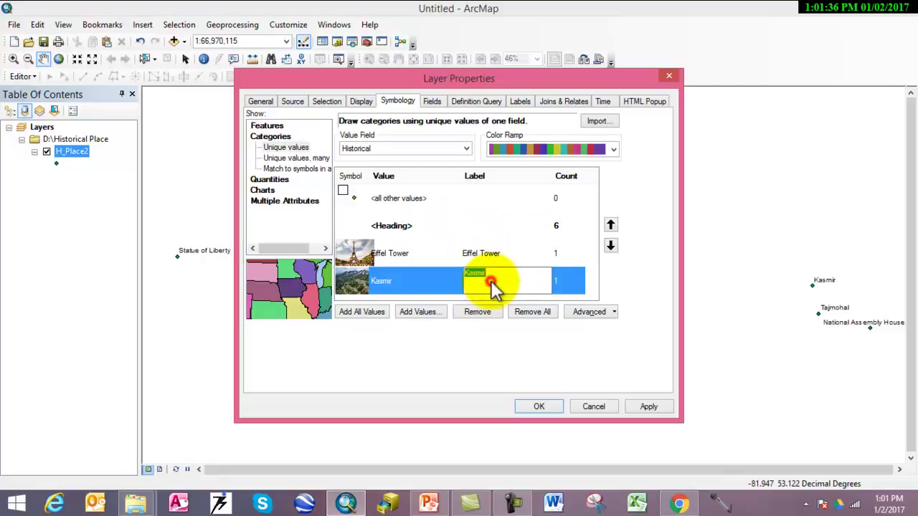
pyautogui.press('Down')
pyautogui.press('Down')
pyautogui.press('Down')
pyautogui.press('Down')
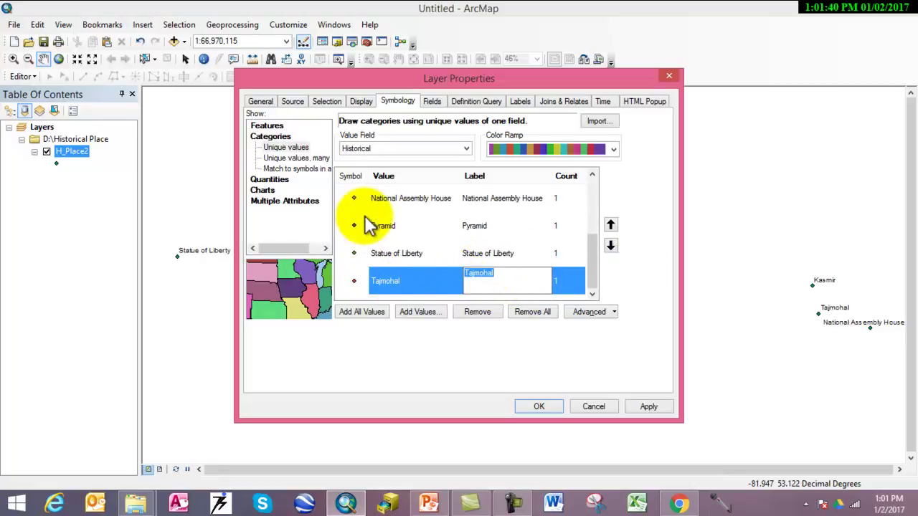
pyautogui.click(355, 280)
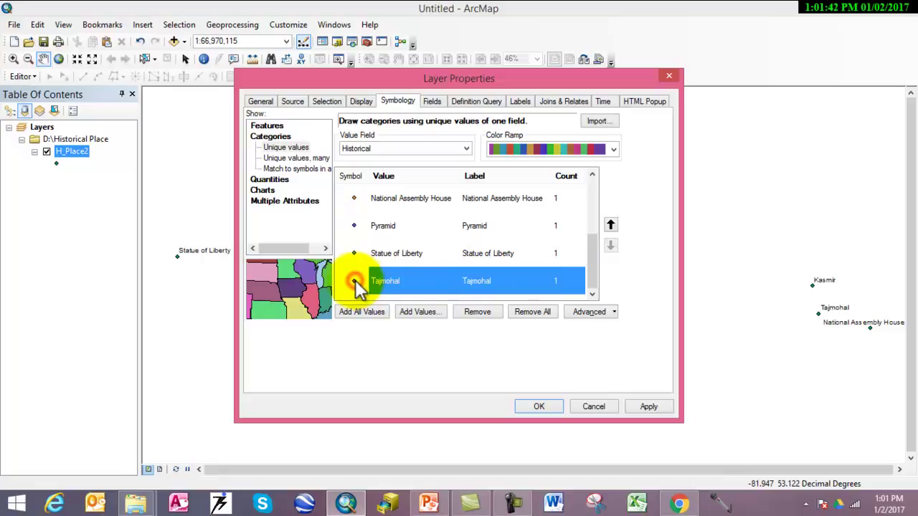
pyautogui.doubleClick(355, 280)
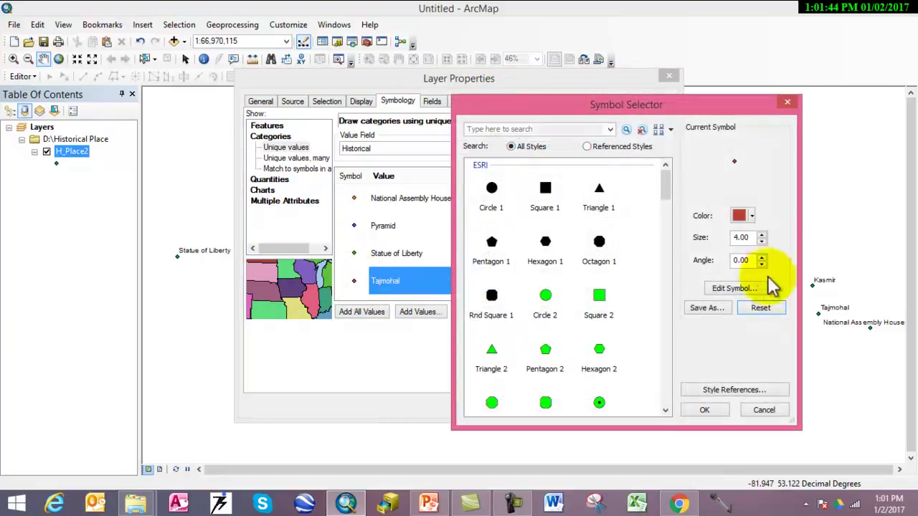
pyautogui.click(734, 290)
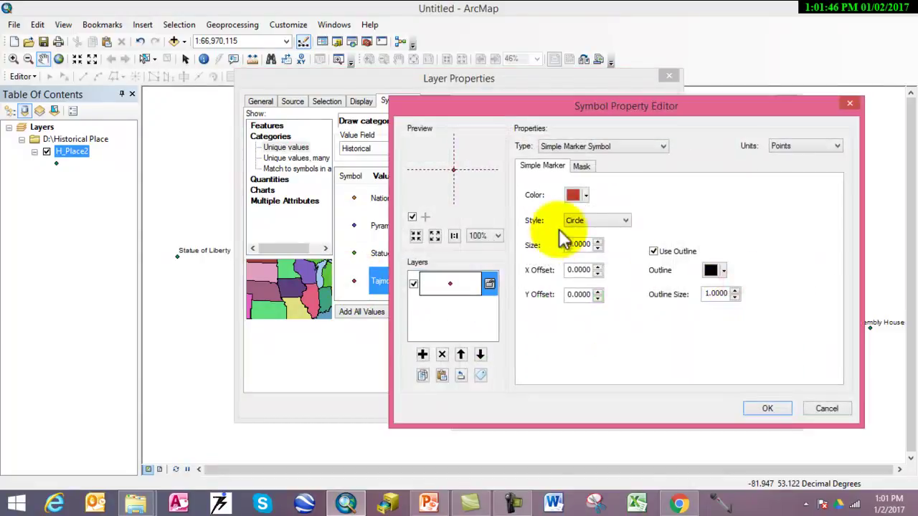
pyautogui.click(590, 144)
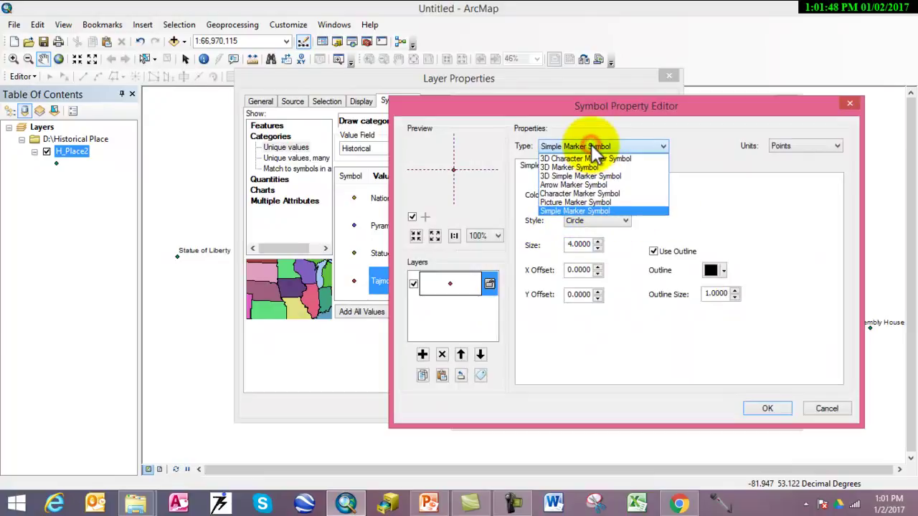
pyautogui.click(595, 201)
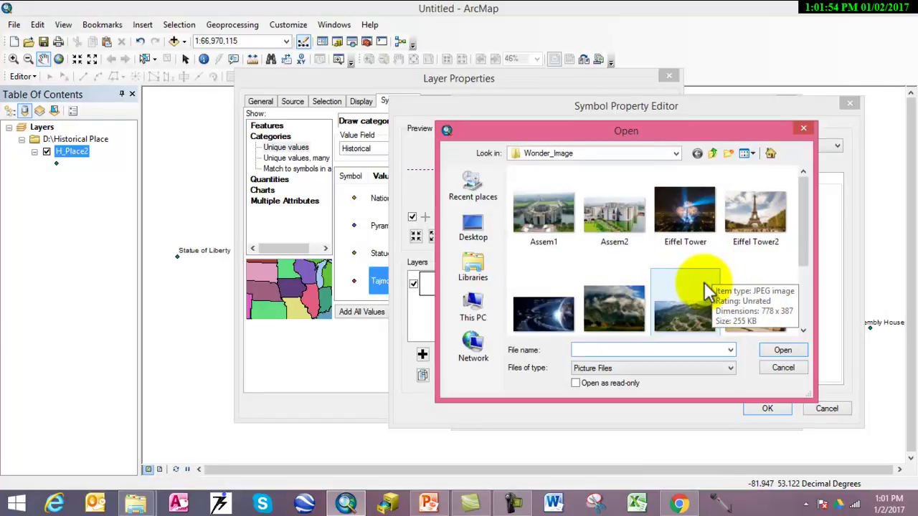
# Step: Load the Taj2 image for the Tajmohal marker, set its size to 30 points and accept the symbol
pyautogui.click(627, 288)
pyautogui.press('t')
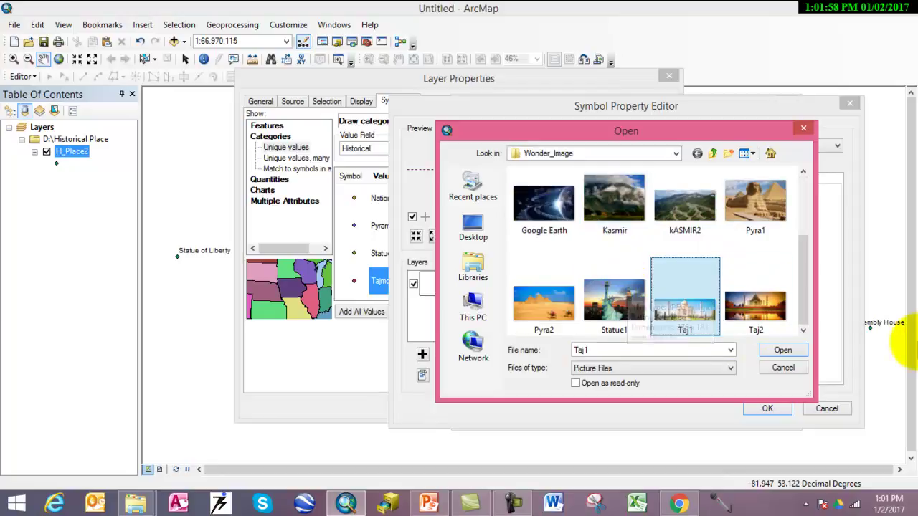
pyautogui.click(752, 296)
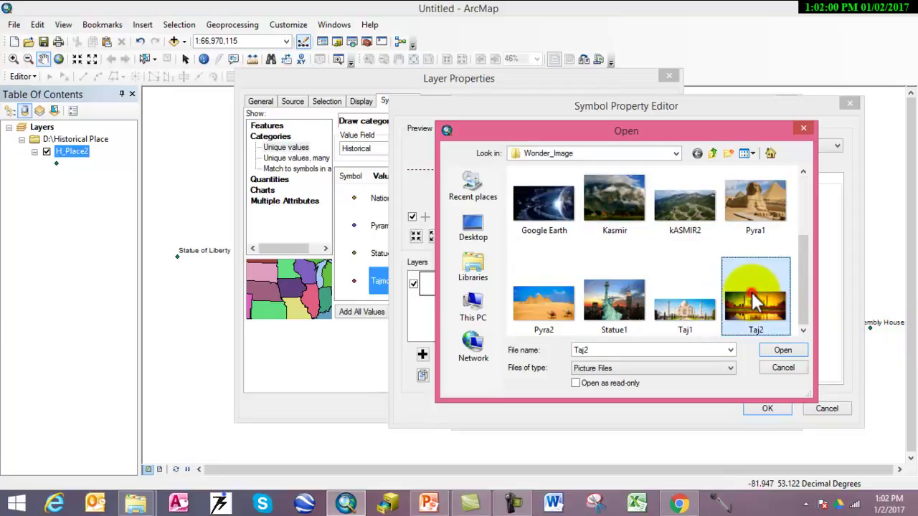
pyautogui.doubleClick(752, 300)
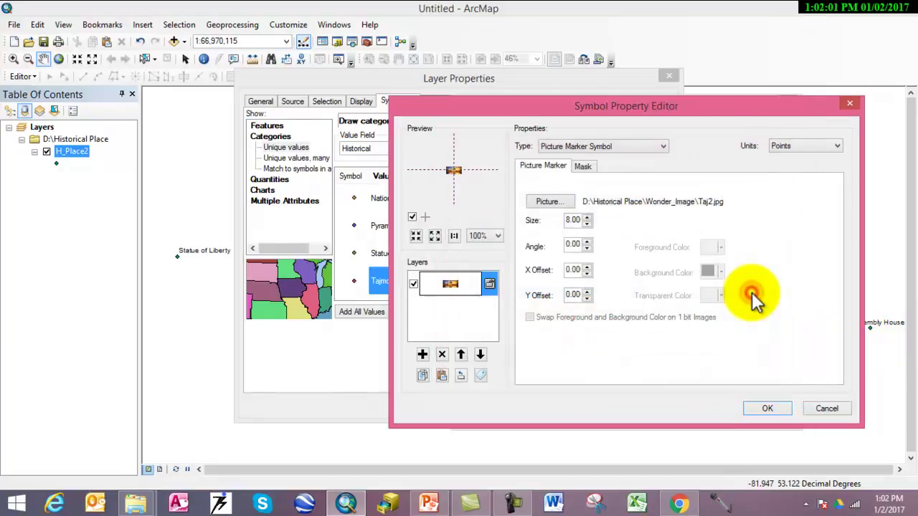
pyautogui.click(574, 220)
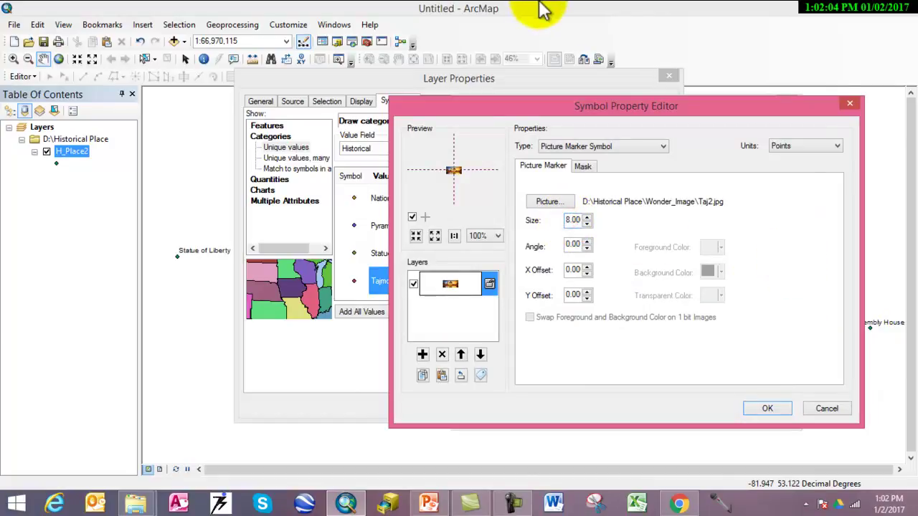
pyautogui.write('1000')
pyautogui.write('0')
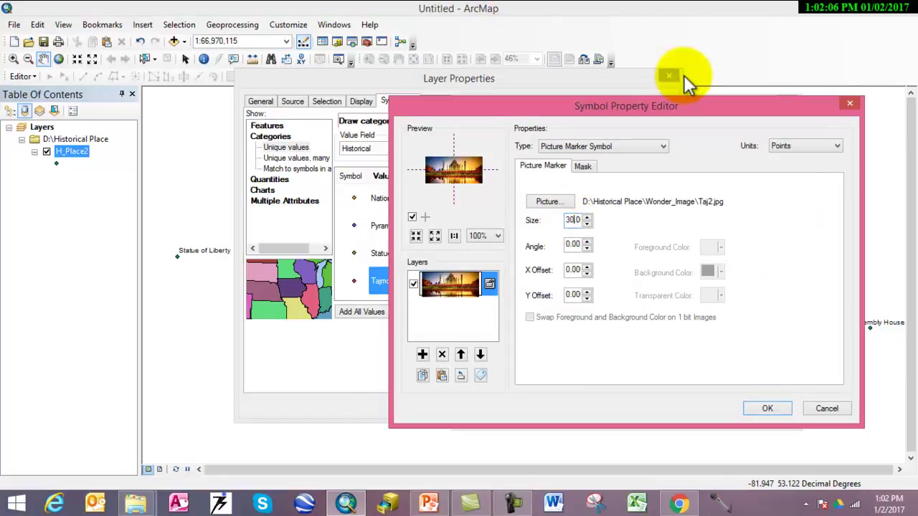
pyautogui.click(767, 410)
pyautogui.click(704, 411)
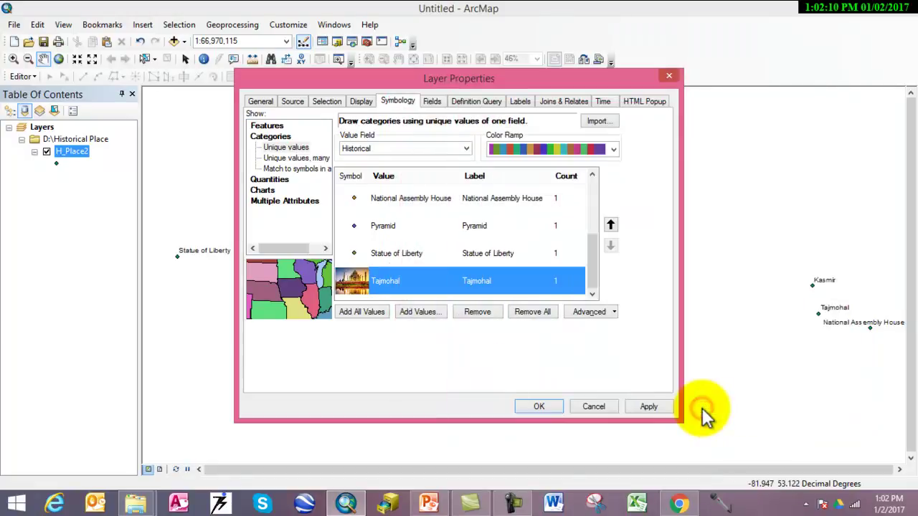
# Step: Change the Statue of Liberty value's symbol to a Picture Marker Symbol using the Statue1 image from the Wonder_Image folder
pyautogui.doubleClick(354, 254)
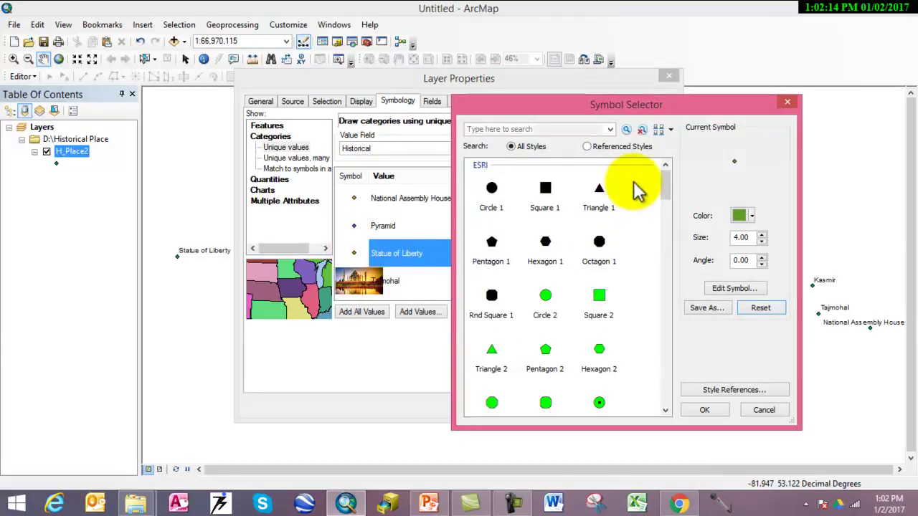
pyautogui.click(734, 288)
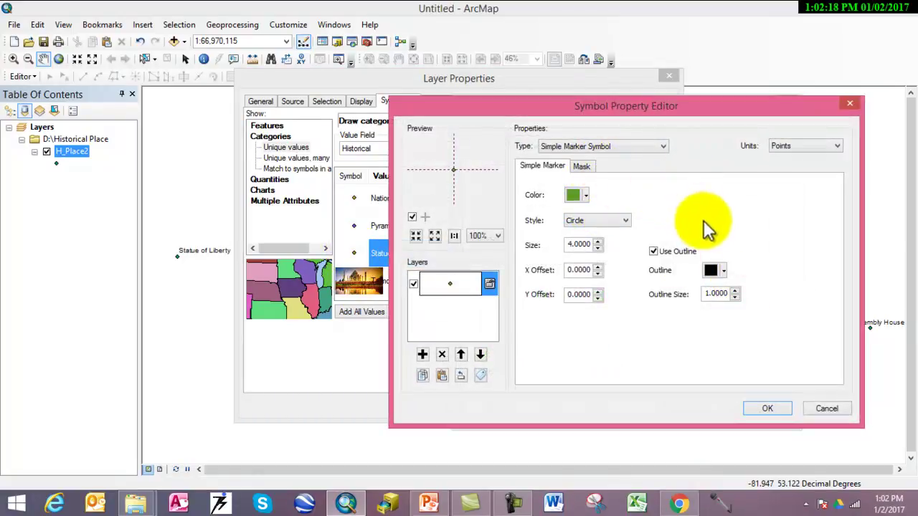
pyautogui.click(578, 146)
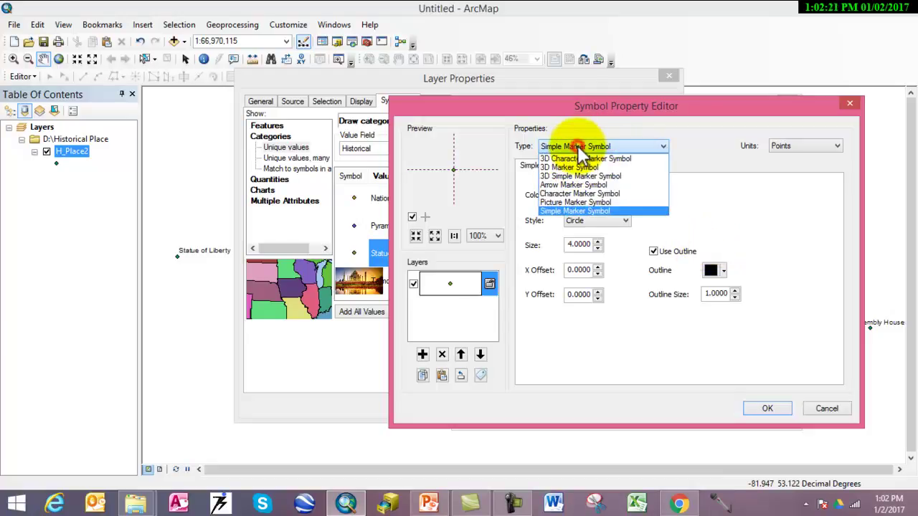
pyautogui.click(598, 203)
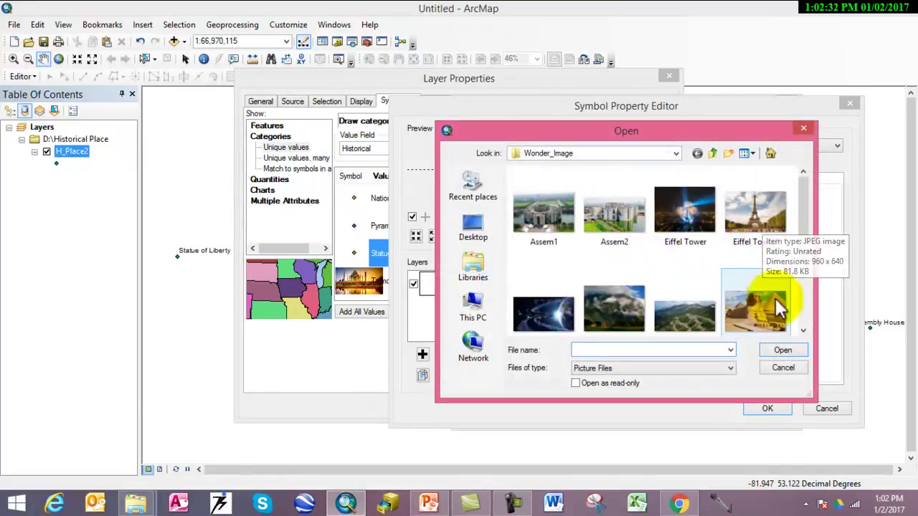
pyautogui.click(803, 330)
pyautogui.click(803, 330)
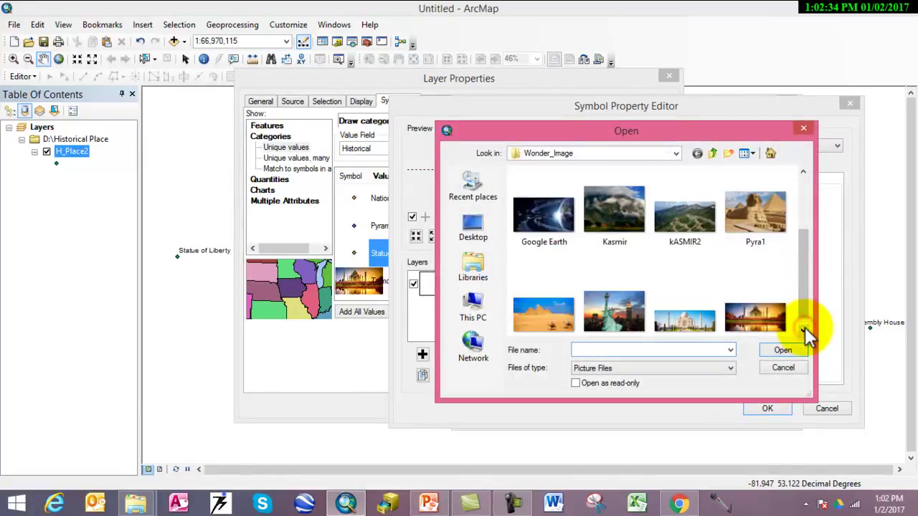
pyautogui.click(804, 330)
pyautogui.doubleClick(615, 305)
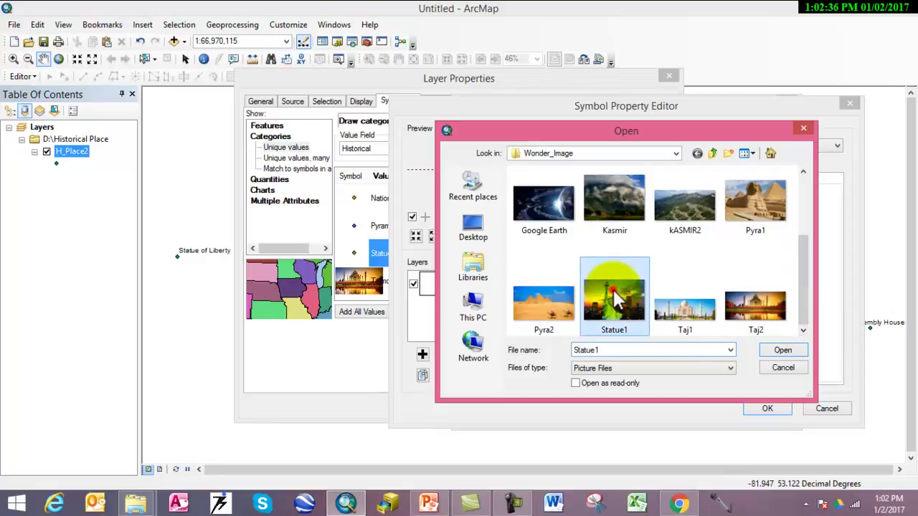
# Step: Set the Statue of Liberty picture marker's size to 30 points and accept the symbol
pyautogui.doubleClick(574, 220)
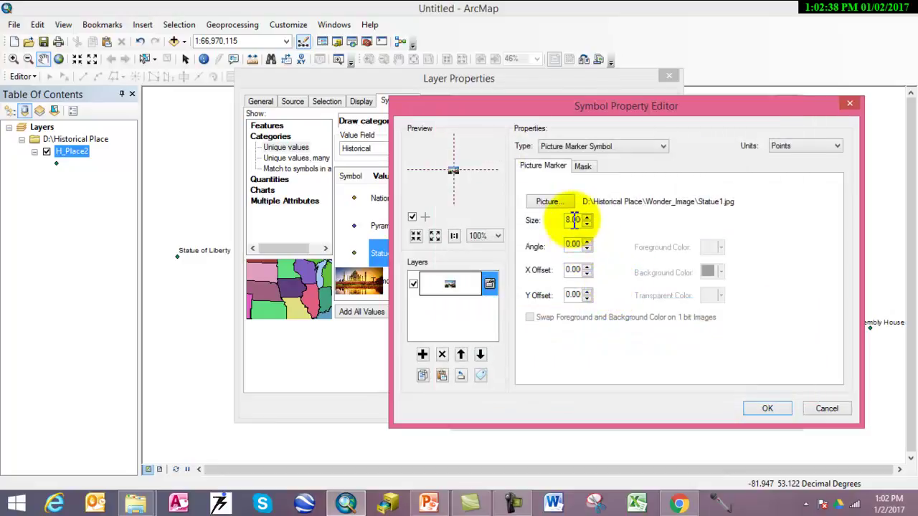
pyautogui.click(568, 220)
pyautogui.press('Delete')
pyautogui.write('1000')
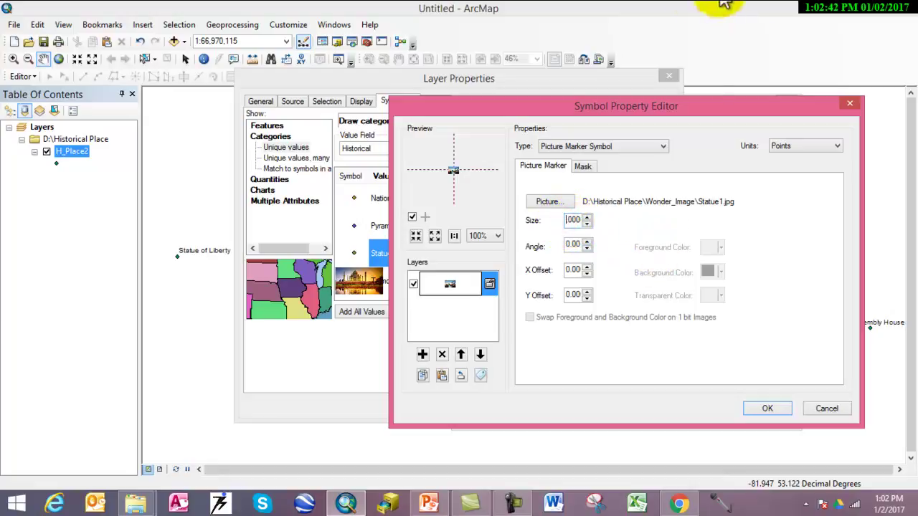
pyautogui.press('BackSpace')
pyautogui.press('BackSpace')
pyautogui.press('BackSpace')
pyautogui.write('30.')
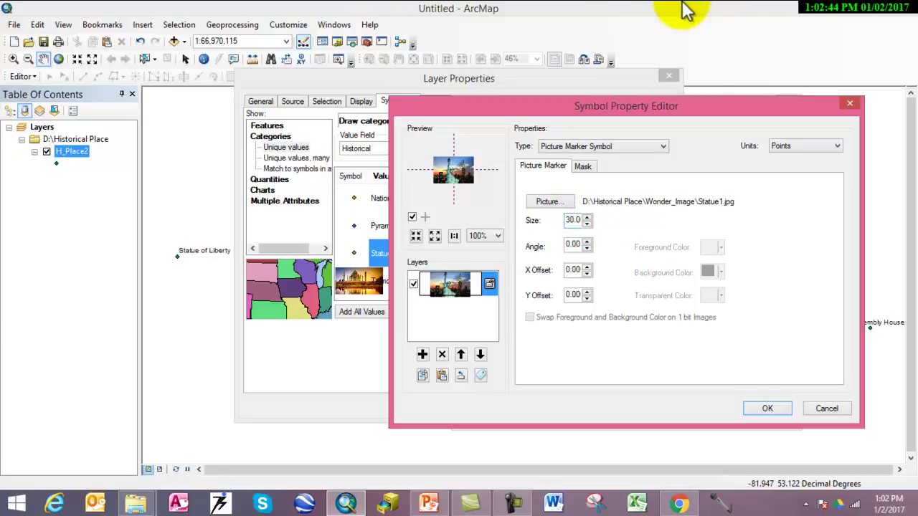
pyautogui.press('Return')
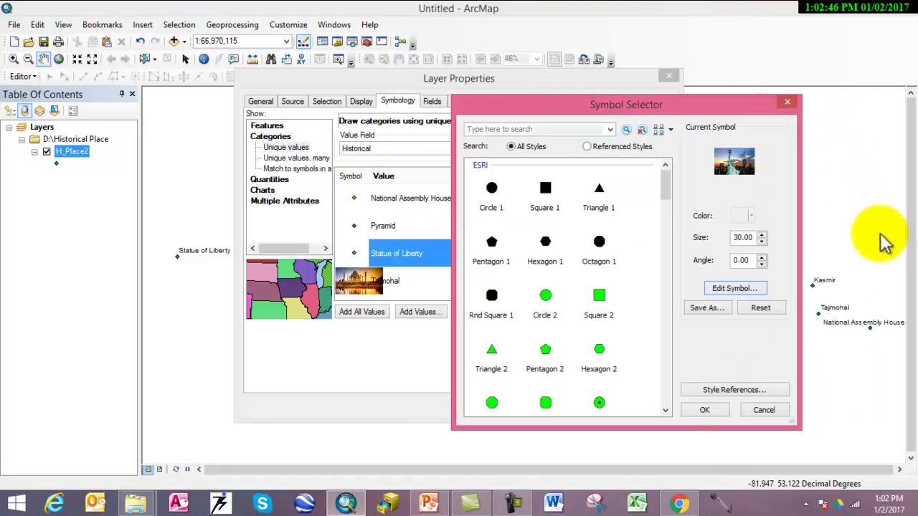
pyautogui.click(704, 409)
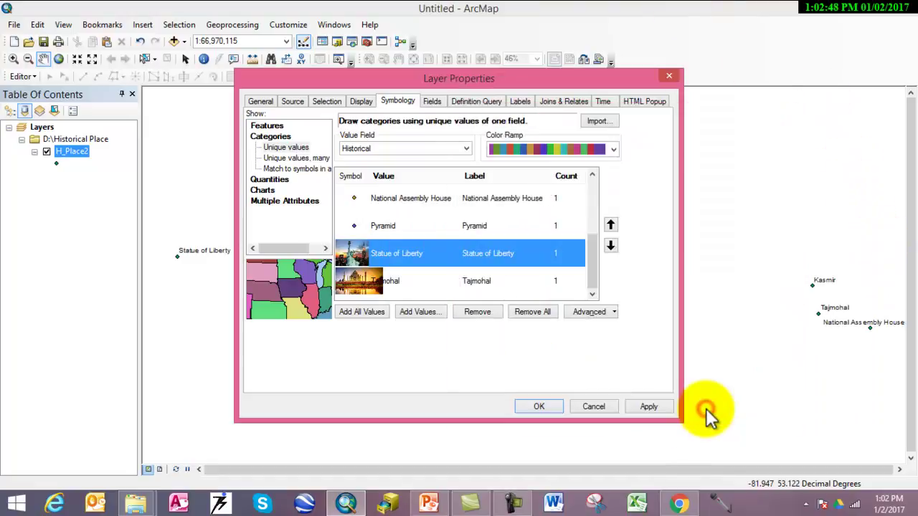
# Step: Apply the unique-value picture symbols to the H_Place2 layer and close its properties
pyautogui.click(642, 406)
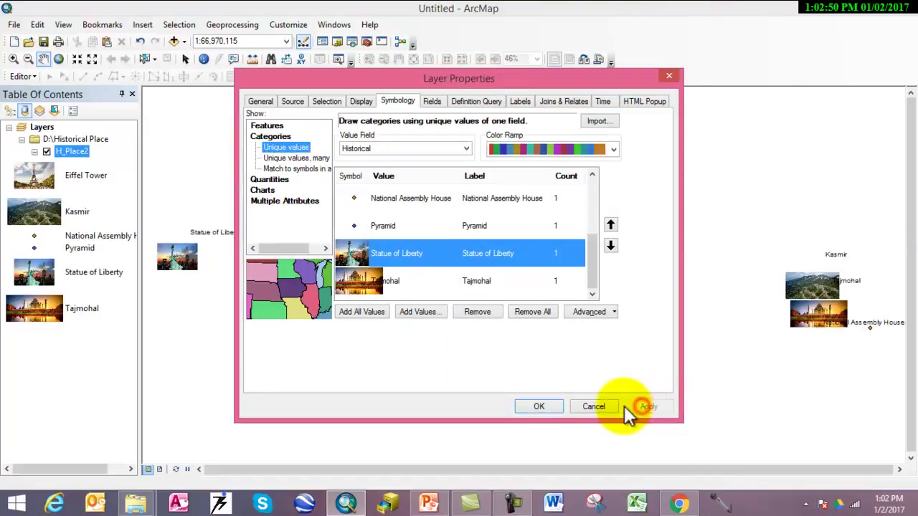
pyautogui.click(545, 406)
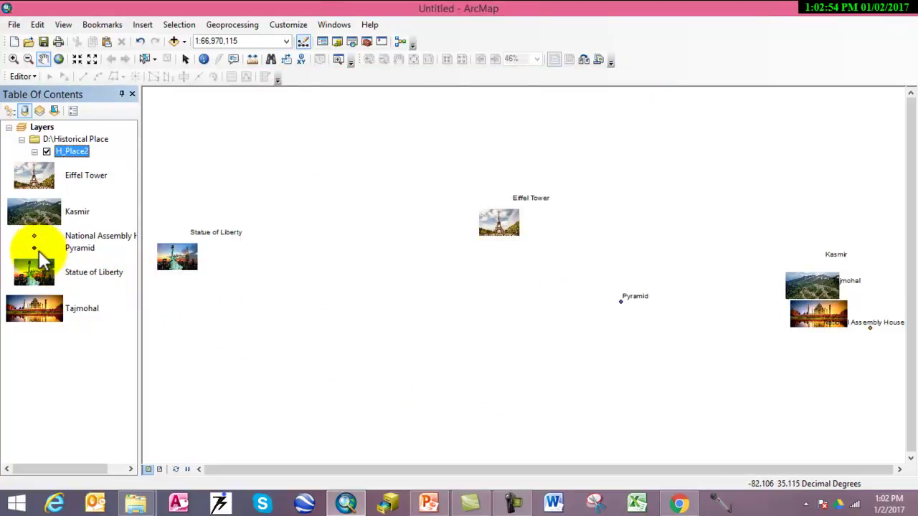
# Step: Change the Pyramid symbol in the table of contents to a Picture Marker Symbol using the Pyra1 image
pyautogui.click(34, 248)
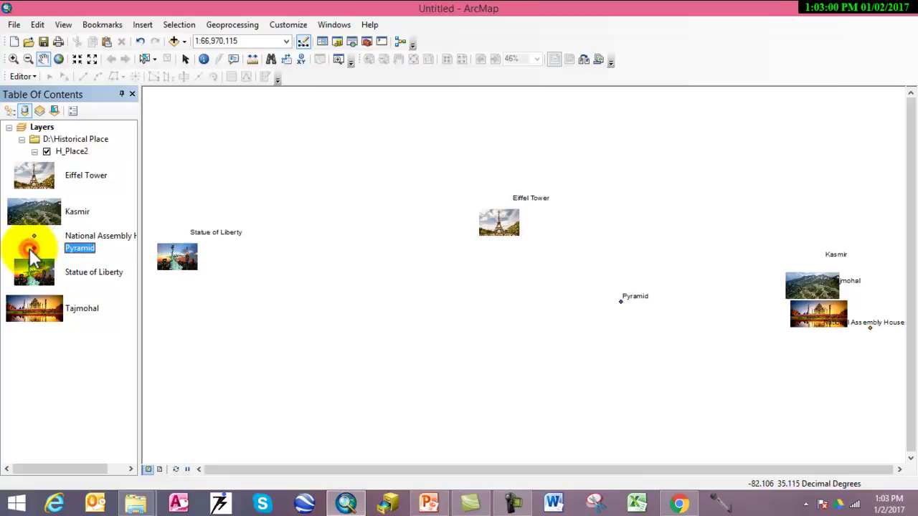
pyautogui.click(96, 141)
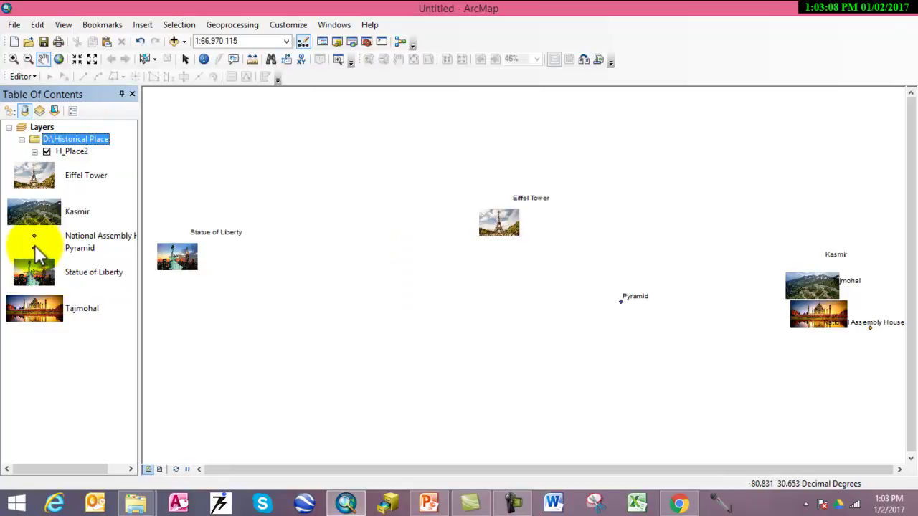
pyautogui.click(33, 247)
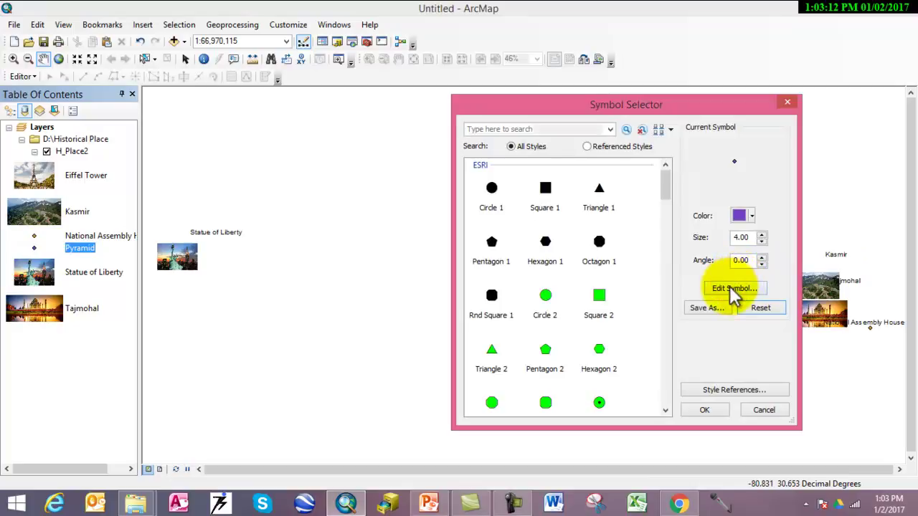
pyautogui.click(725, 287)
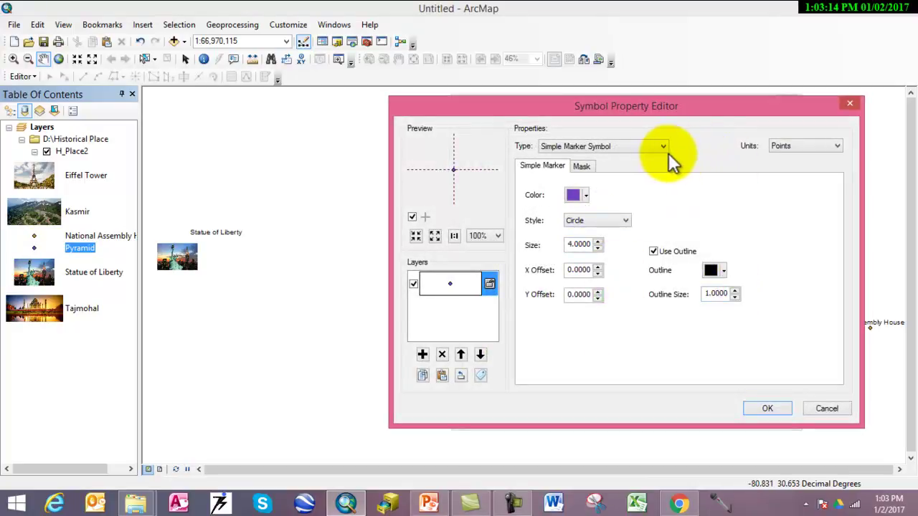
pyautogui.click(659, 147)
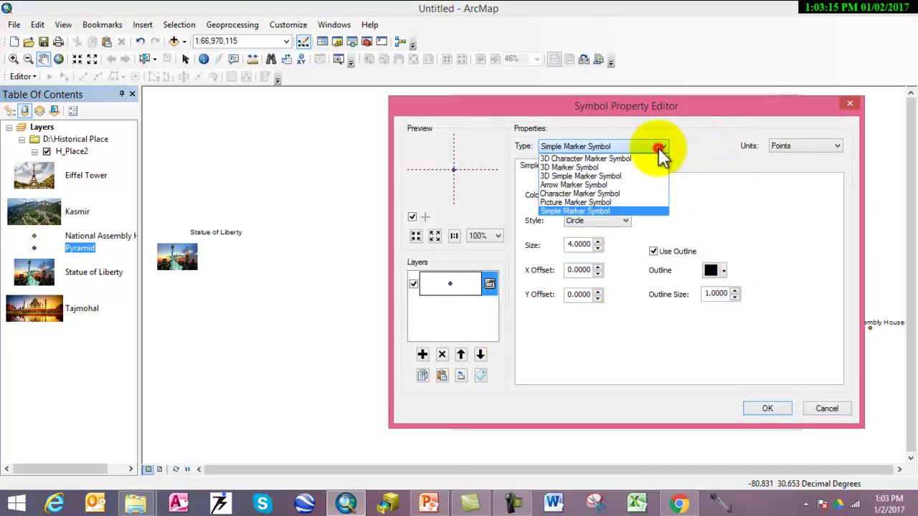
pyautogui.click(624, 203)
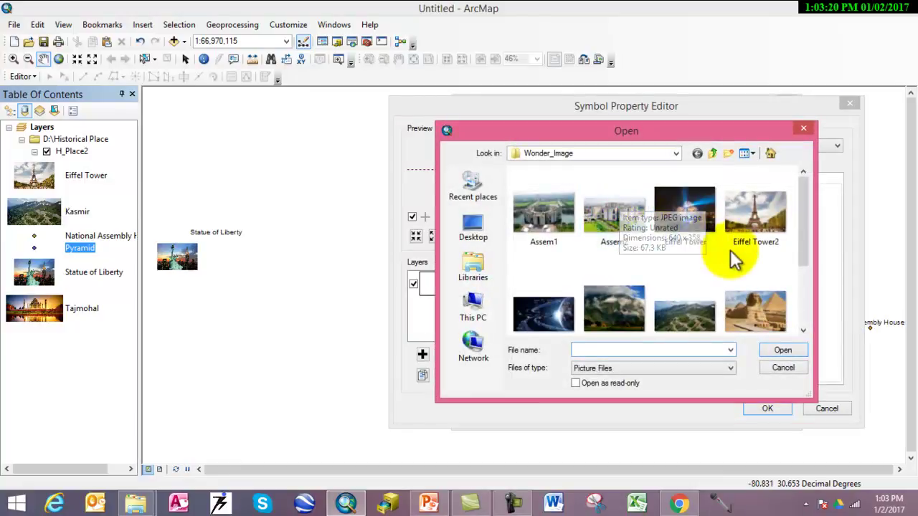
pyautogui.click(762, 328)
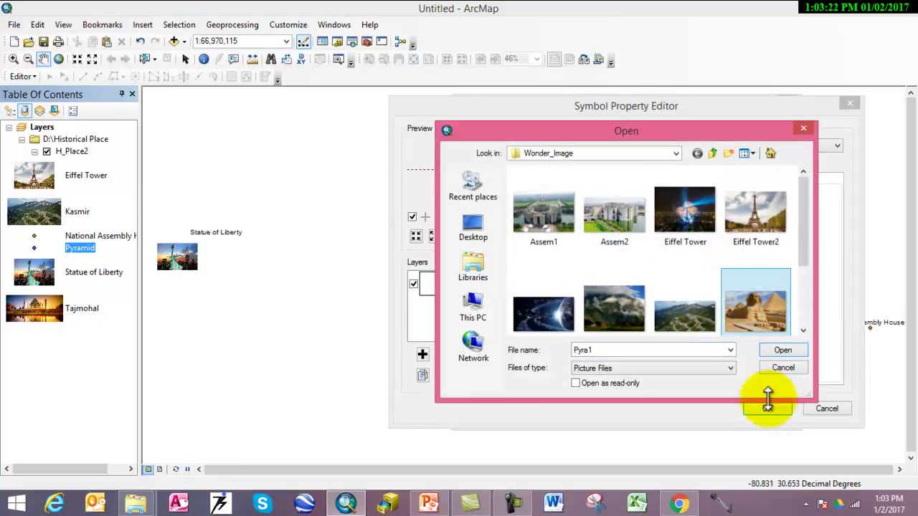
pyautogui.click(786, 352)
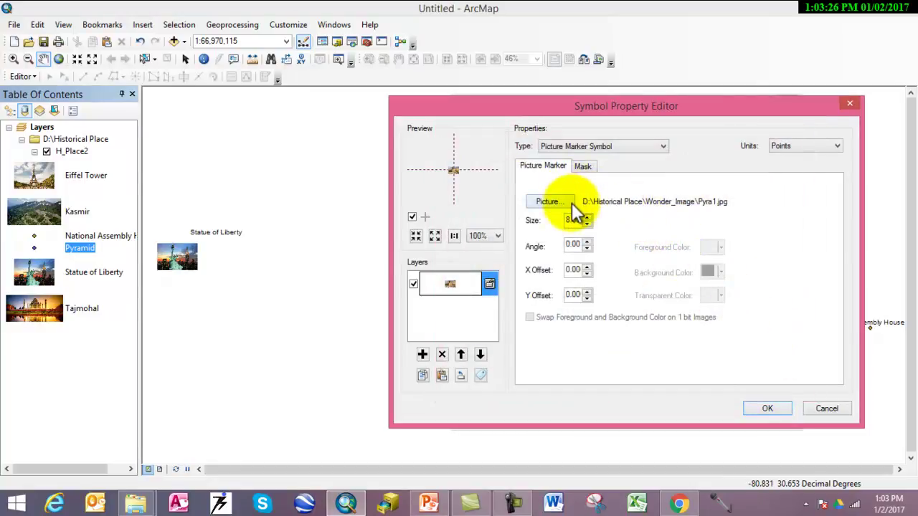
# Step: Set the Pyramid picture marker's size to 30 points and accept the symbol
pyautogui.click(566, 220)
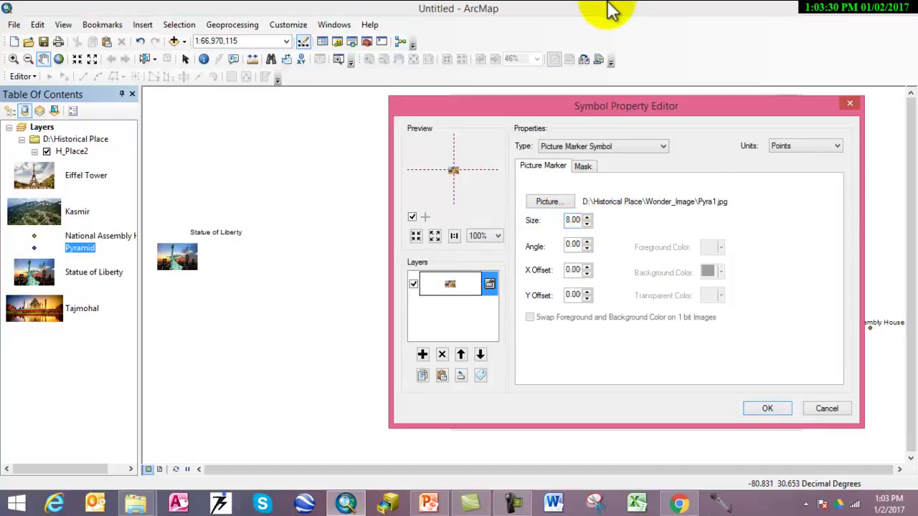
pyautogui.write('30')
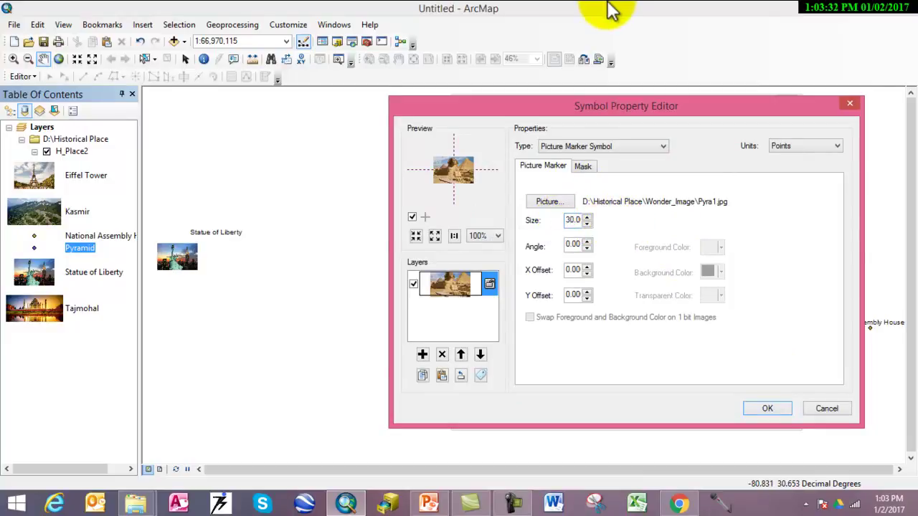
pyautogui.press('Return')
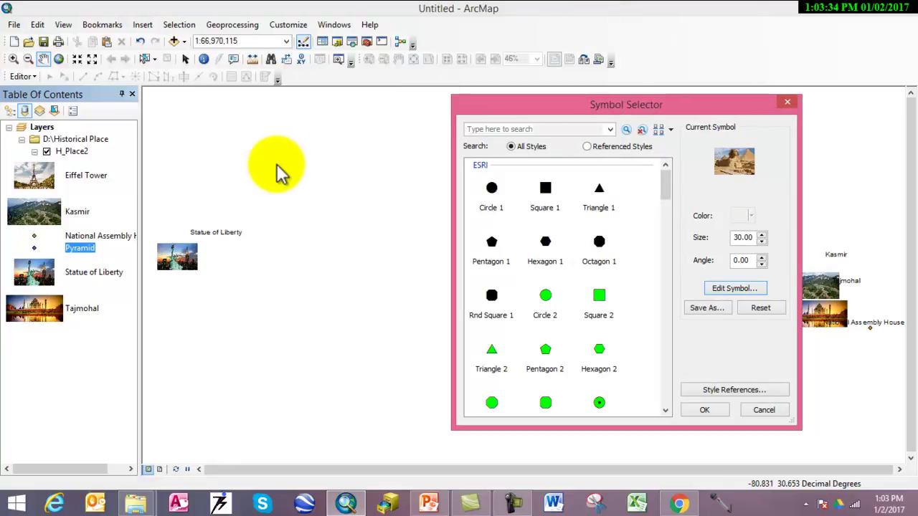
pyautogui.click(707, 412)
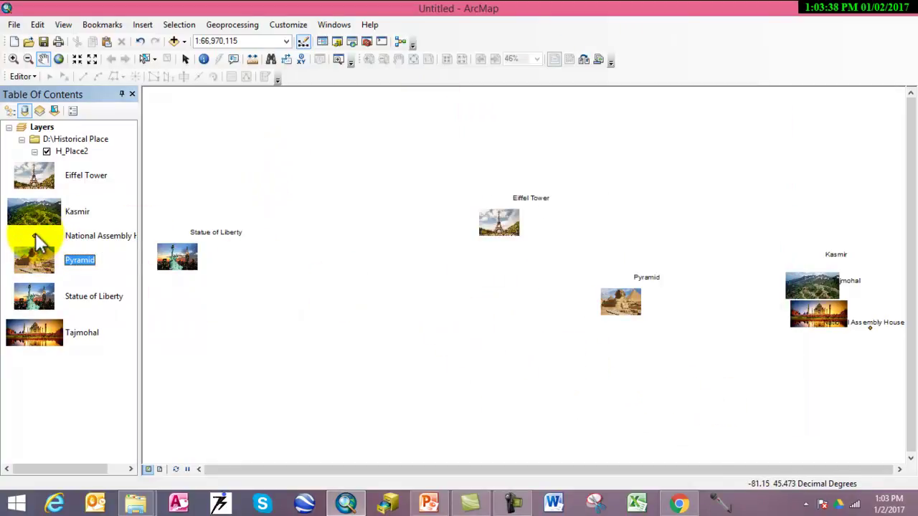
# Step: Change the National Assembly House symbol in the table of contents to a Picture Marker Symbol using the Assem1 image
pyautogui.click(33, 235)
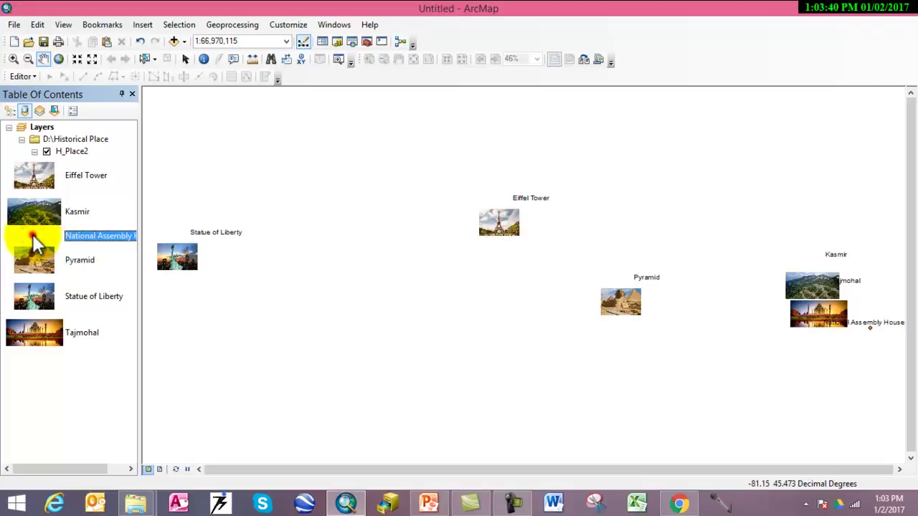
pyautogui.click(34, 235)
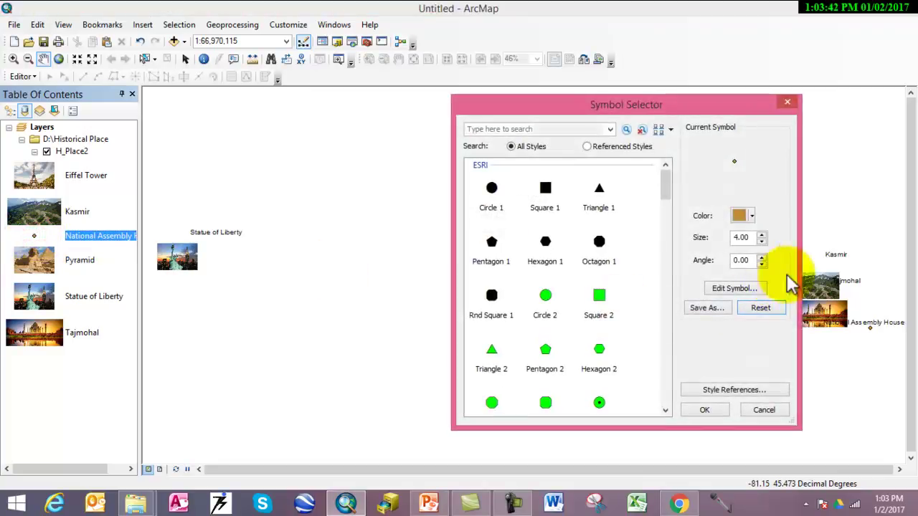
pyautogui.click(734, 290)
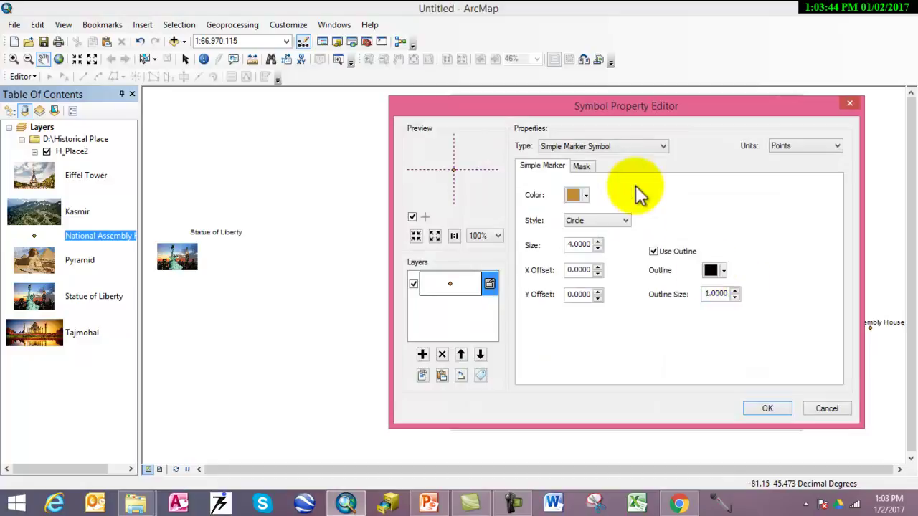
pyautogui.click(627, 147)
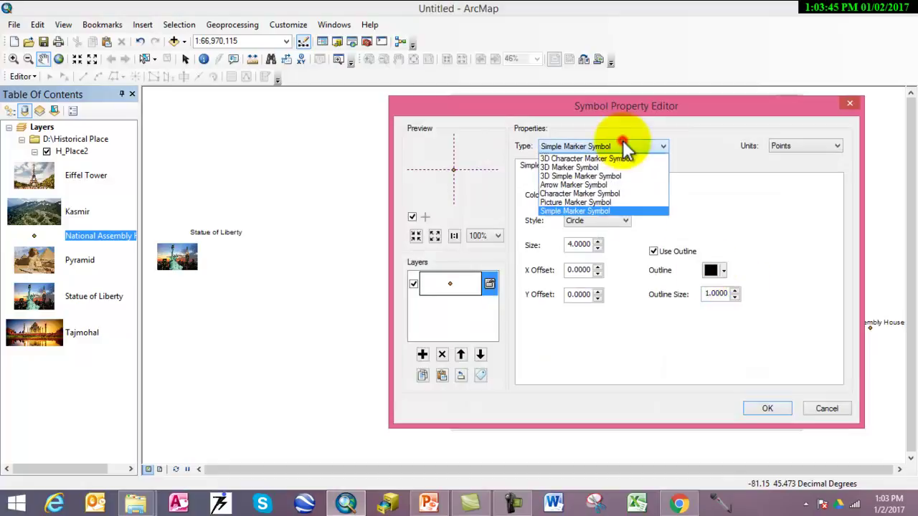
pyautogui.click(616, 203)
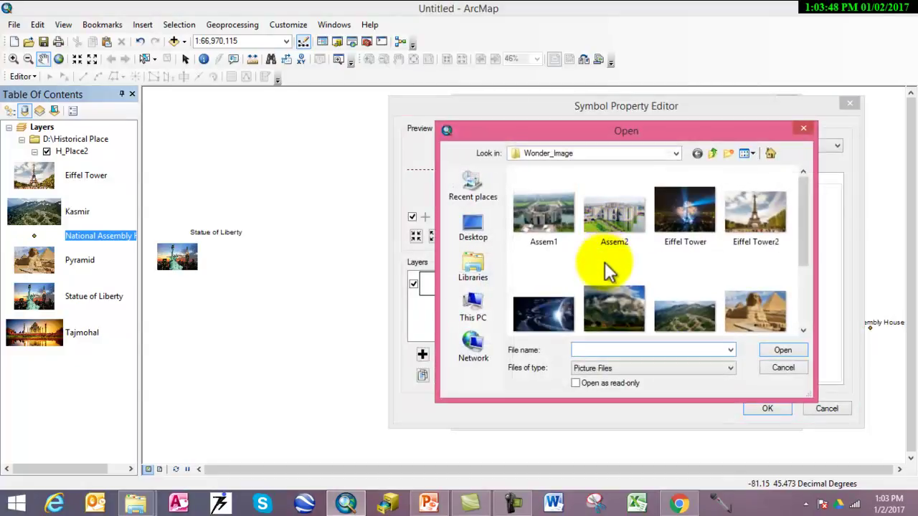
pyautogui.click(546, 219)
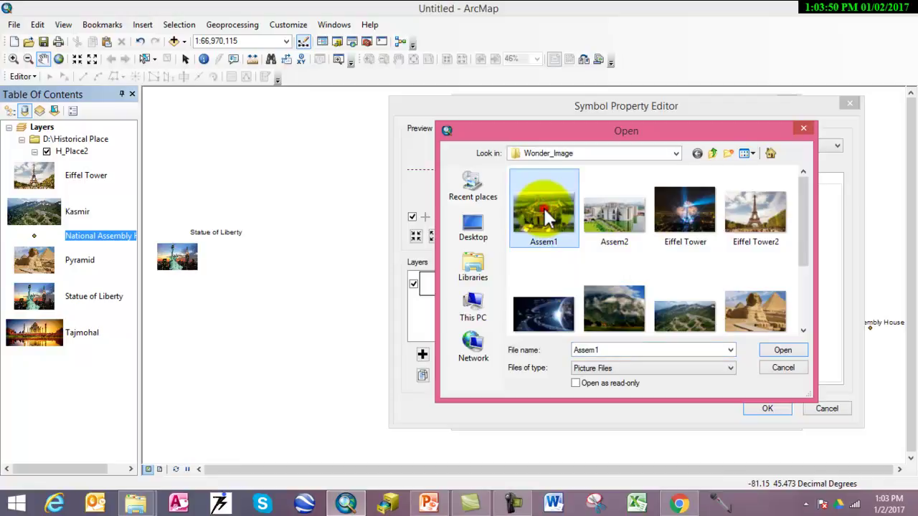
pyautogui.doubleClick(546, 218)
# Step: Set the National Assembly House picture marker's size to 30 points and accept the symbol
pyautogui.click(569, 222)
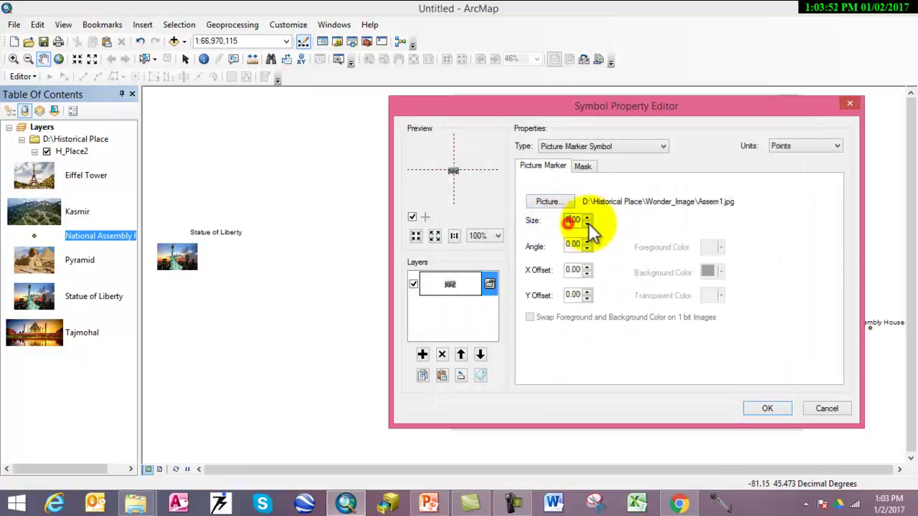
pyautogui.write('30')
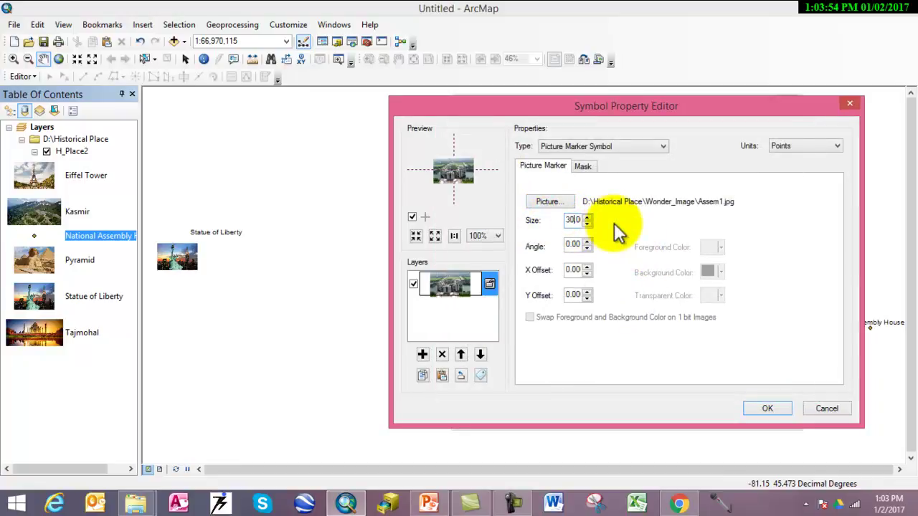
pyautogui.press('Return')
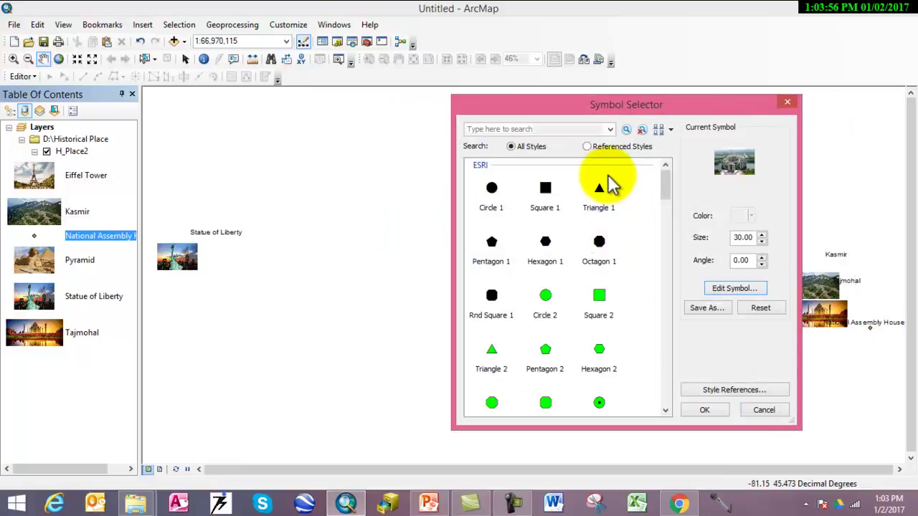
pyautogui.click(704, 409)
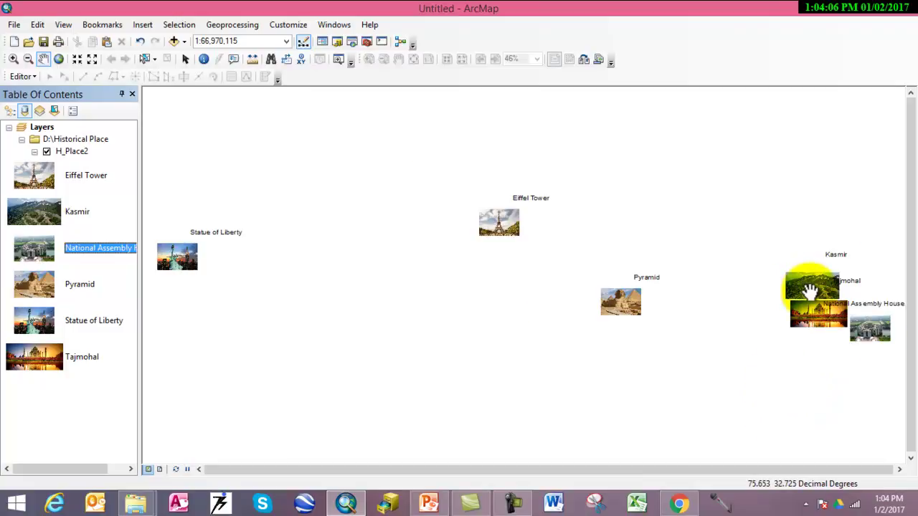
# Step: Examine the picture symbols and labels on the map at closer scales and in the page layout
pyautogui.scroll(1, 809, 290)
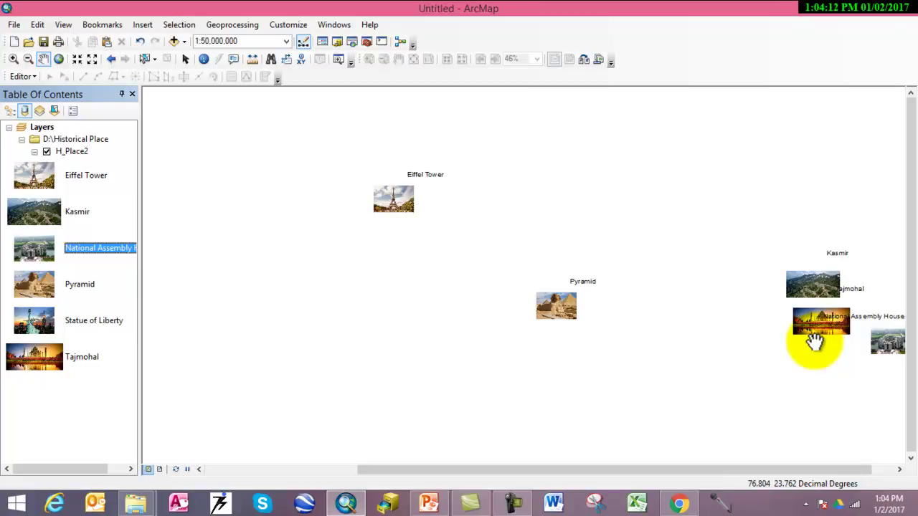
pyautogui.scroll(1, 814, 342)
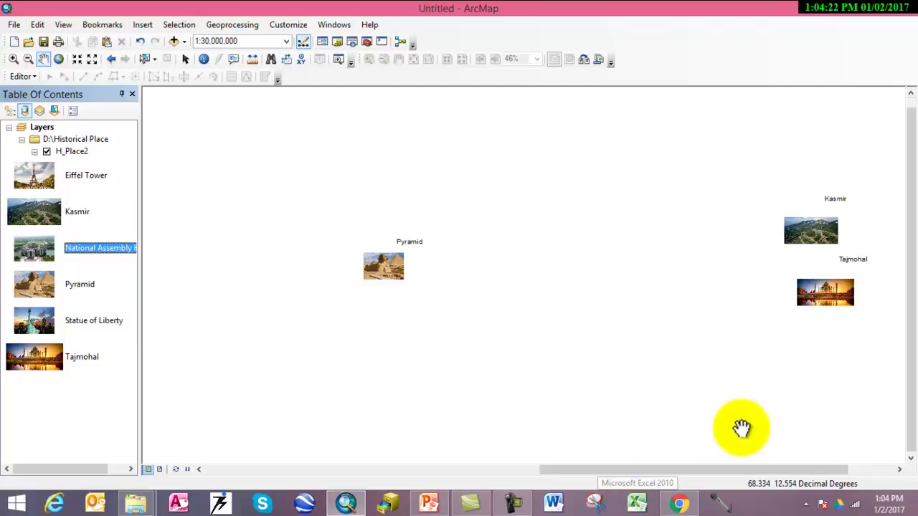
pyautogui.scroll(3, 738, 423)
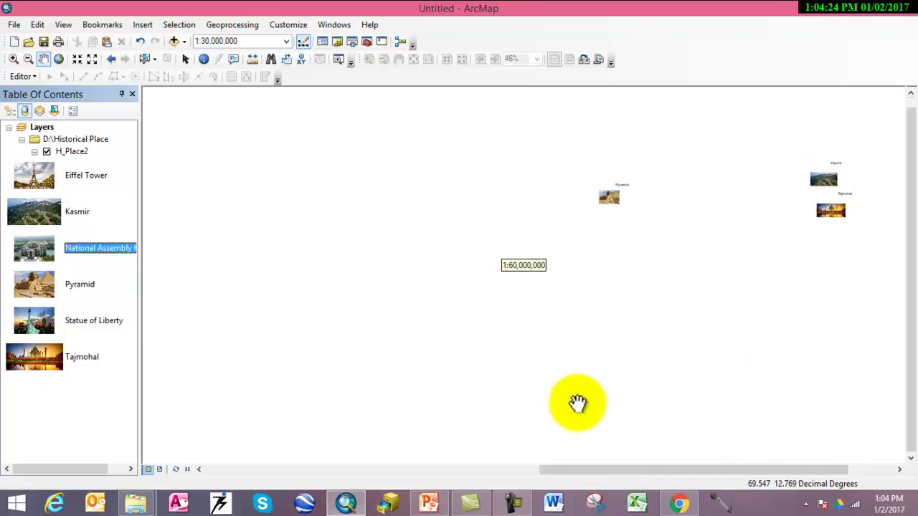
pyautogui.click(160, 470)
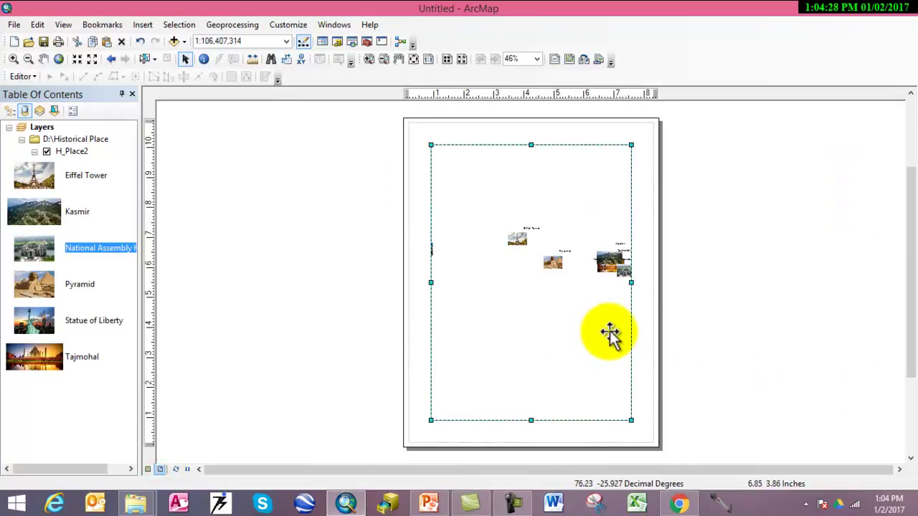
pyautogui.scroll(-3, 609, 333)
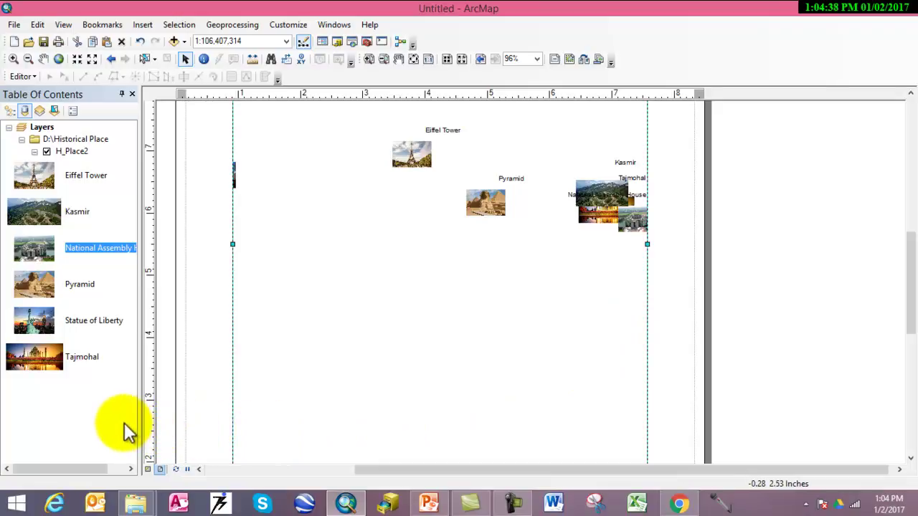
# Step: Switch to Excel and open the recent H_Place workbook
pyautogui.moveTo(680, 506)
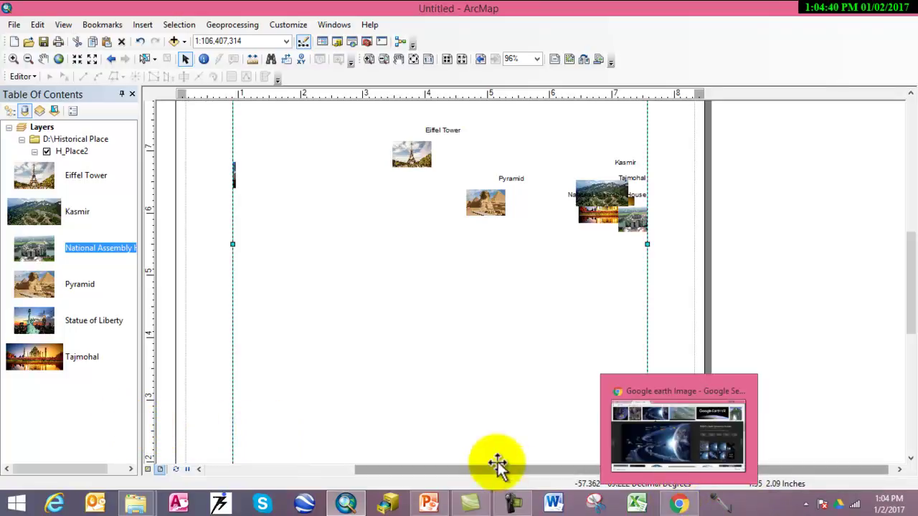
pyautogui.click(635, 504)
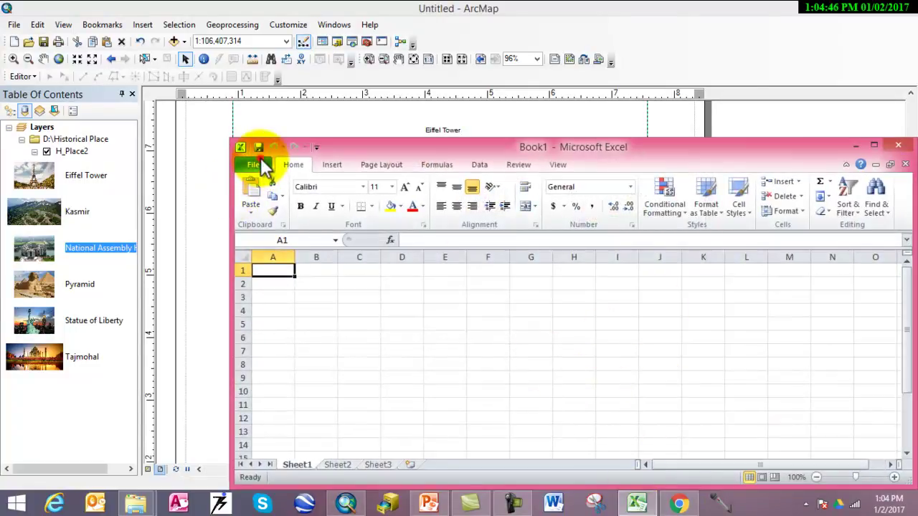
pyautogui.click(258, 171)
pyautogui.click(373, 216)
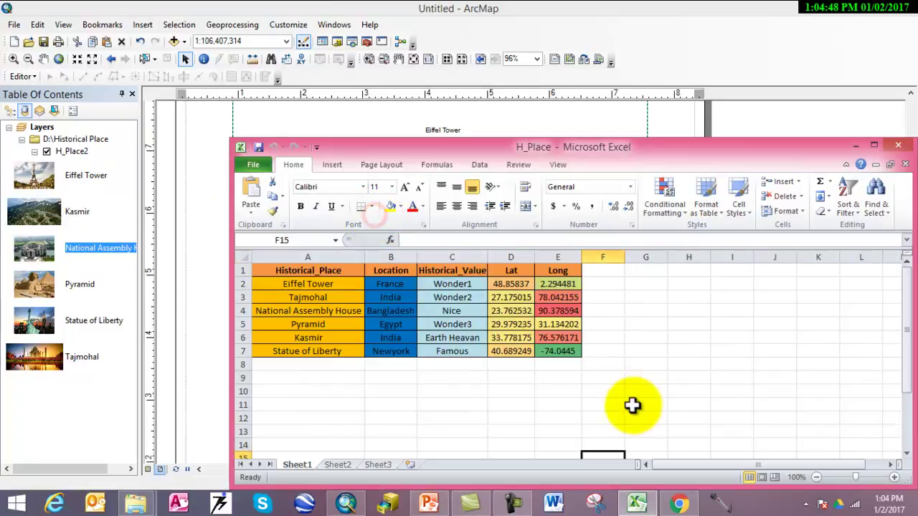
# Step: Check the Long and Lat values of the historical places in the H_Place table and close the workbook
pyautogui.click(628, 403)
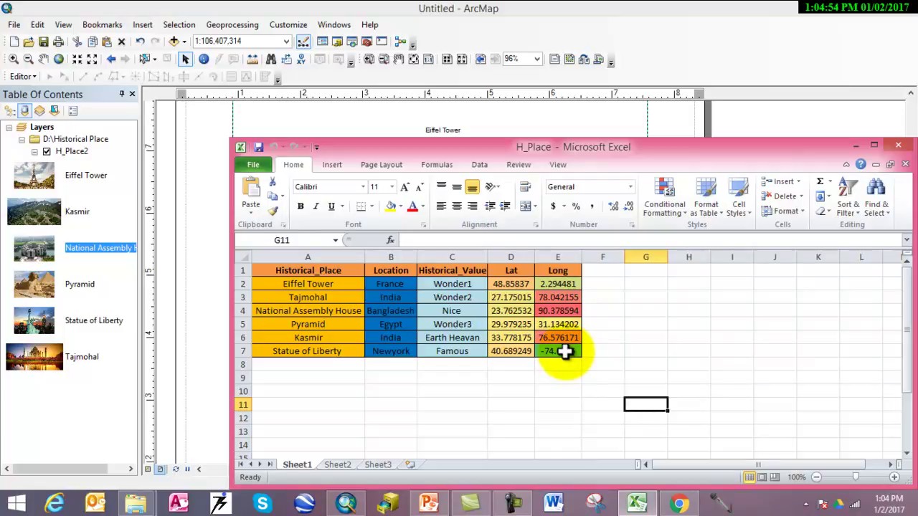
pyautogui.click(554, 298)
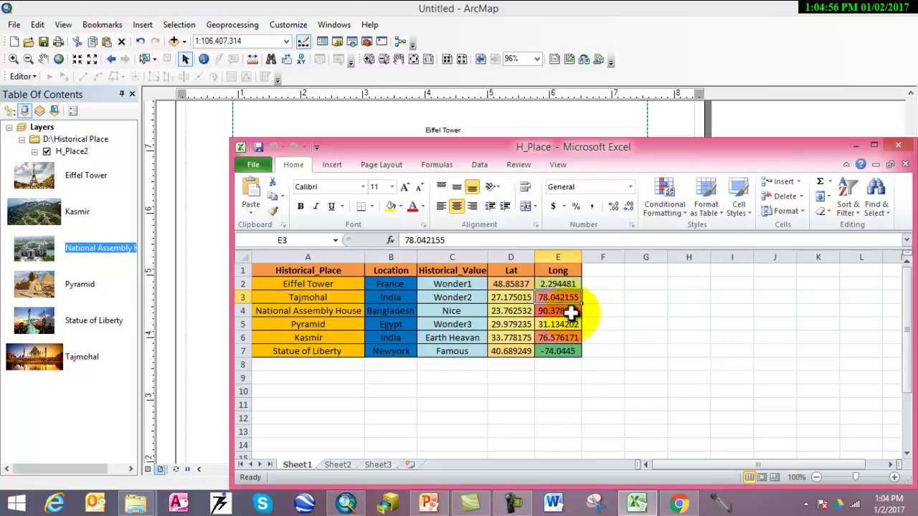
pyautogui.click(571, 312)
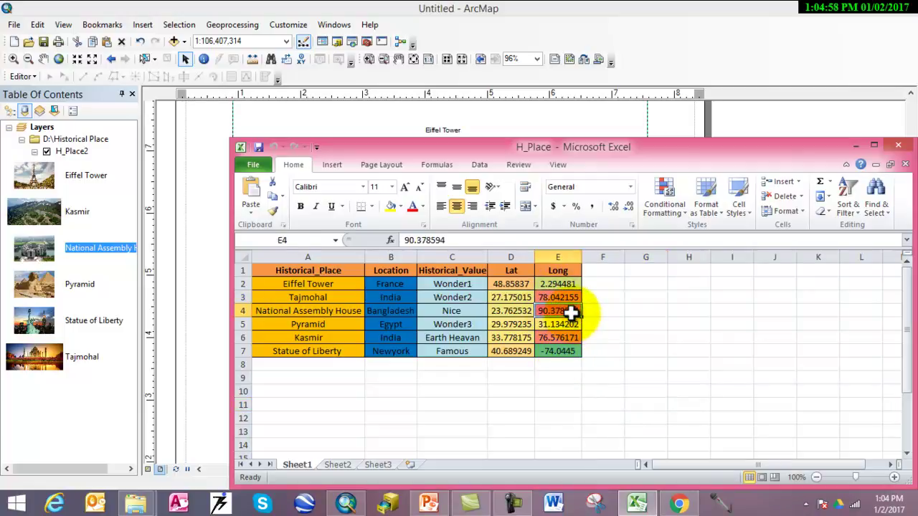
pyautogui.click(571, 327)
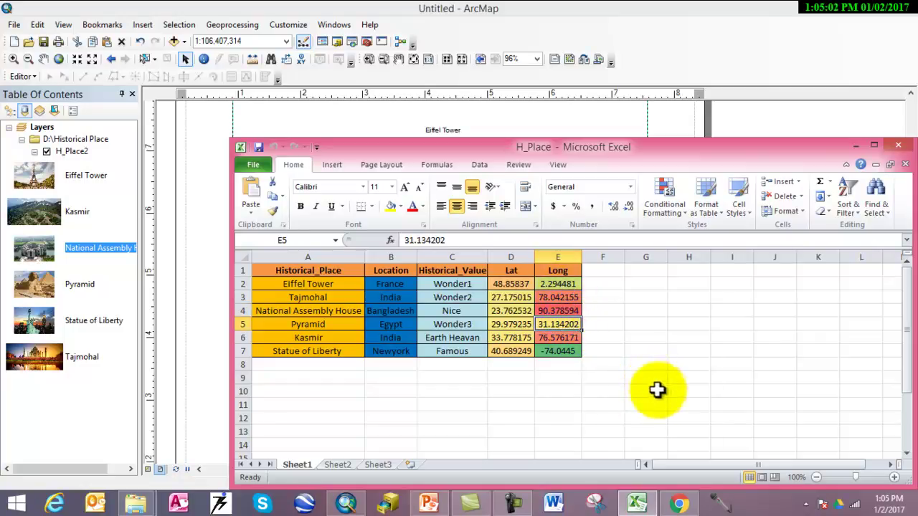
pyautogui.click(500, 326)
pyautogui.click(506, 311)
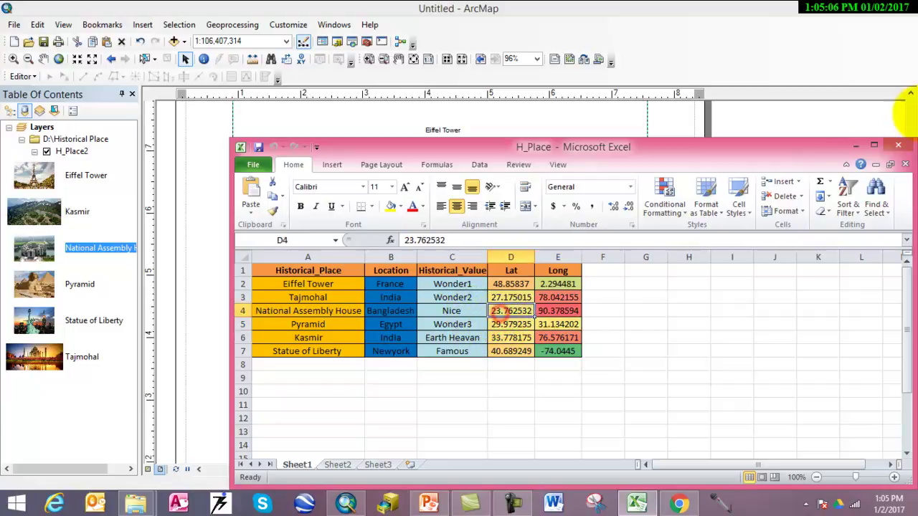
pyautogui.click(899, 147)
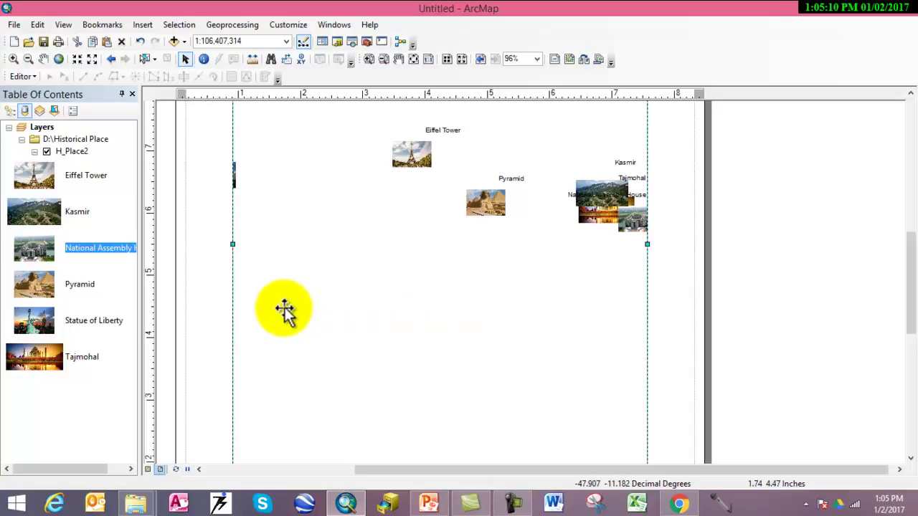
# Step: Return the map to data view, open the Layer To KML conversion tool and set H_Place2 as the input layer
pyautogui.click(147, 469)
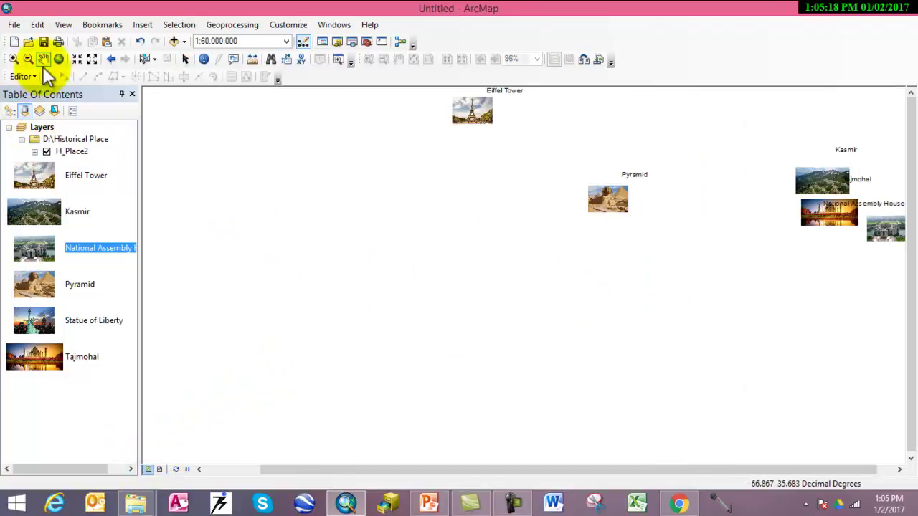
pyautogui.click(365, 41)
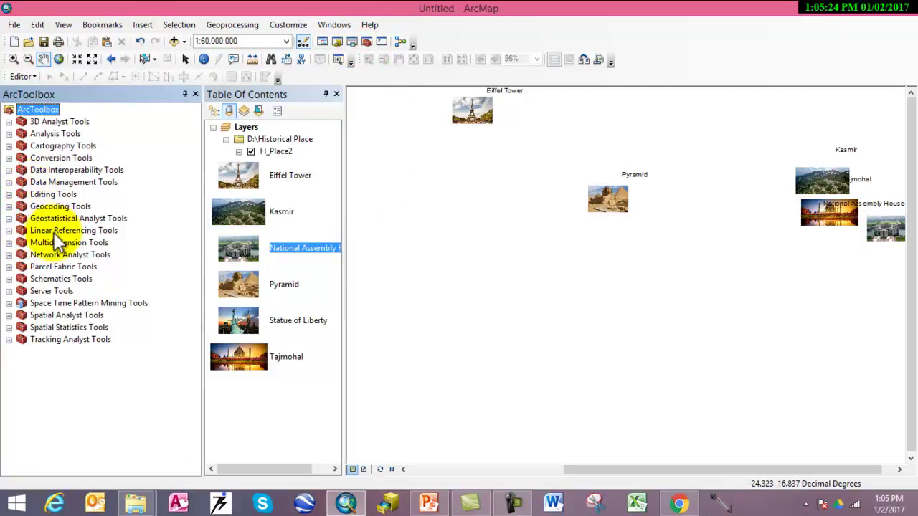
pyautogui.doubleClick(35, 158)
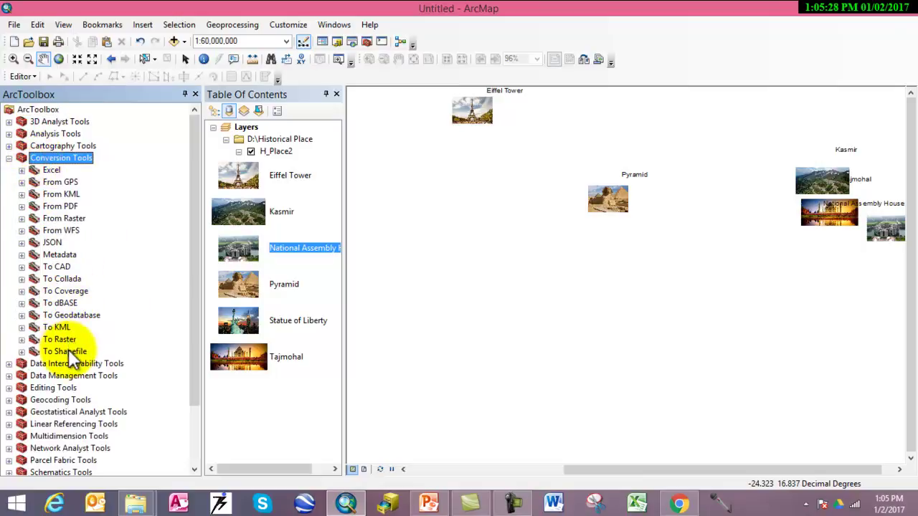
pyautogui.doubleClick(64, 327)
pyautogui.doubleClick(80, 339)
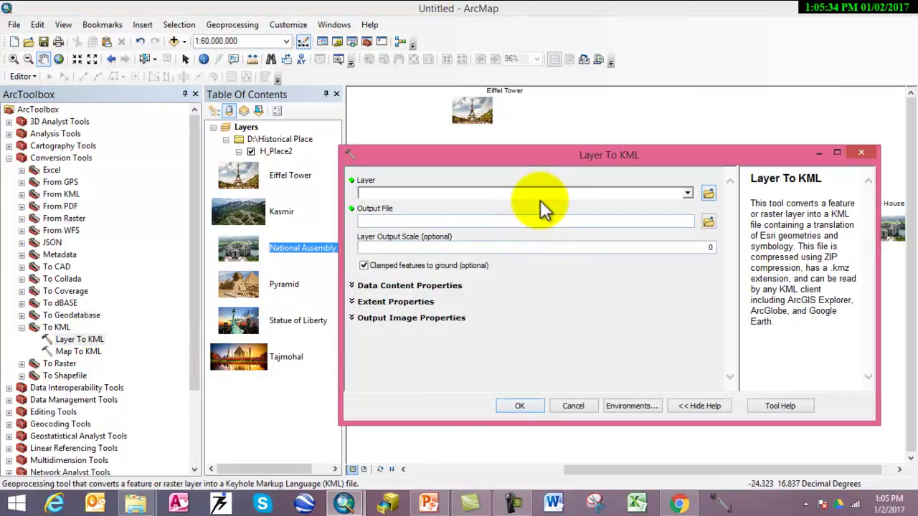
pyautogui.click(547, 195)
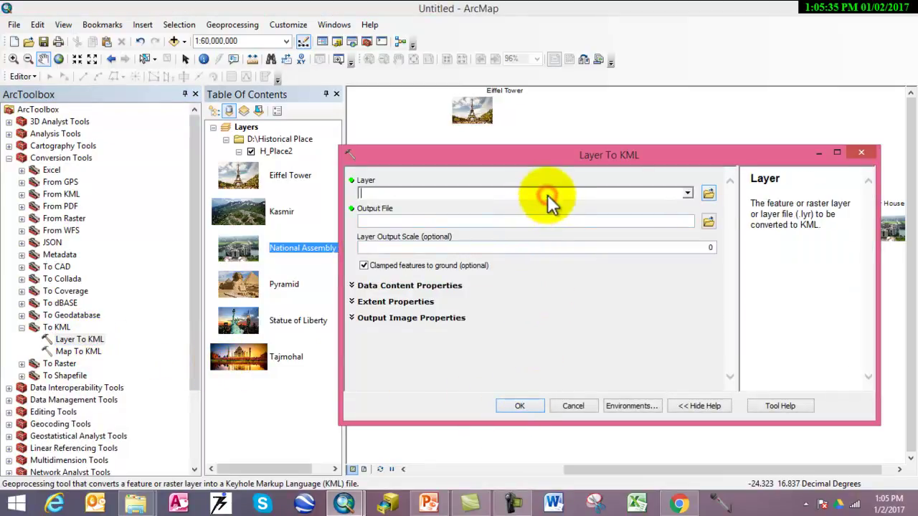
pyautogui.click(687, 194)
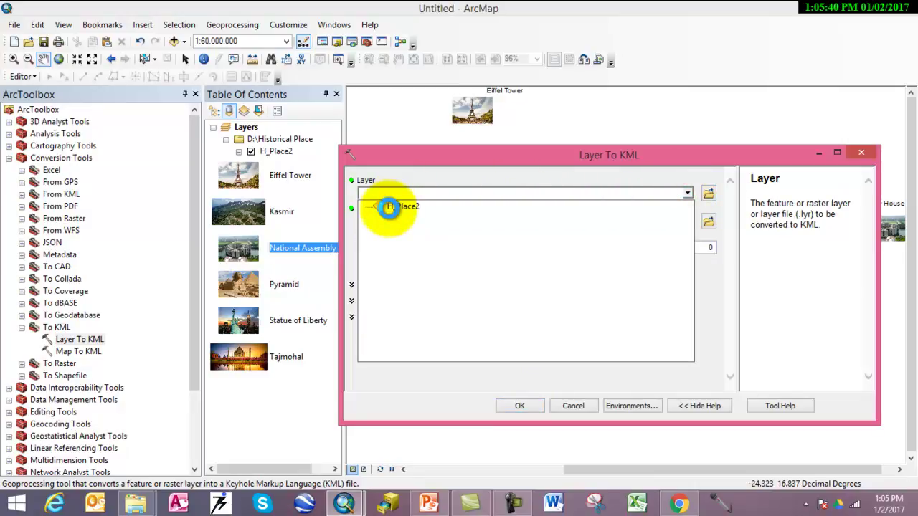
pyautogui.click(388, 207)
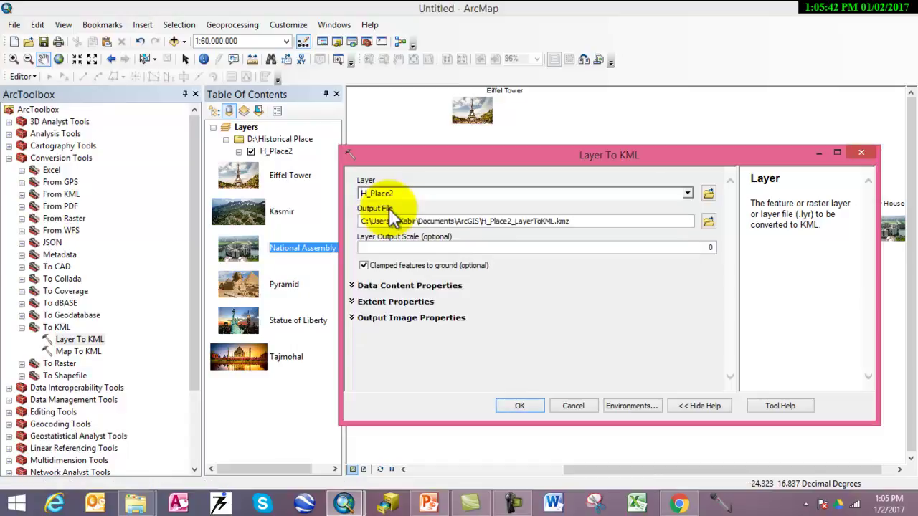
# Step: Try to convert the layer to a KMZ file named H_Place2 in the D:\Historical Place folder
pyautogui.click(433, 224)
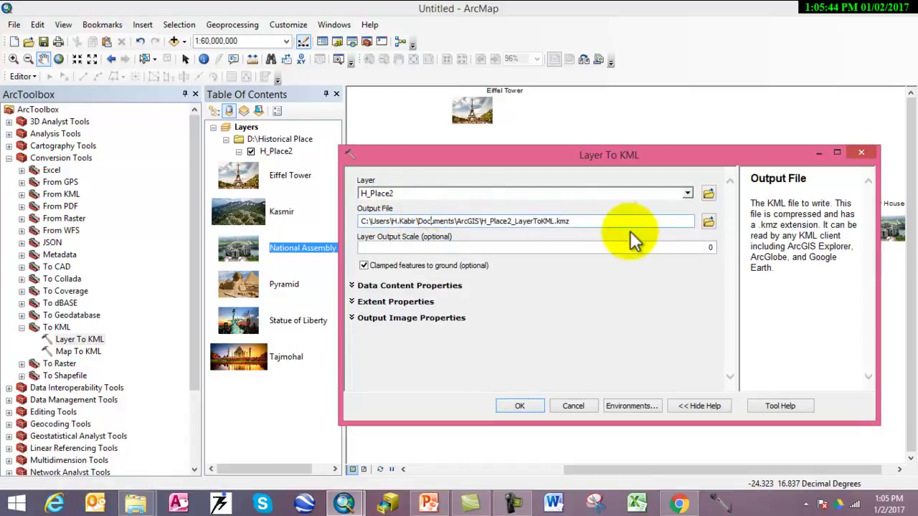
pyautogui.click(709, 222)
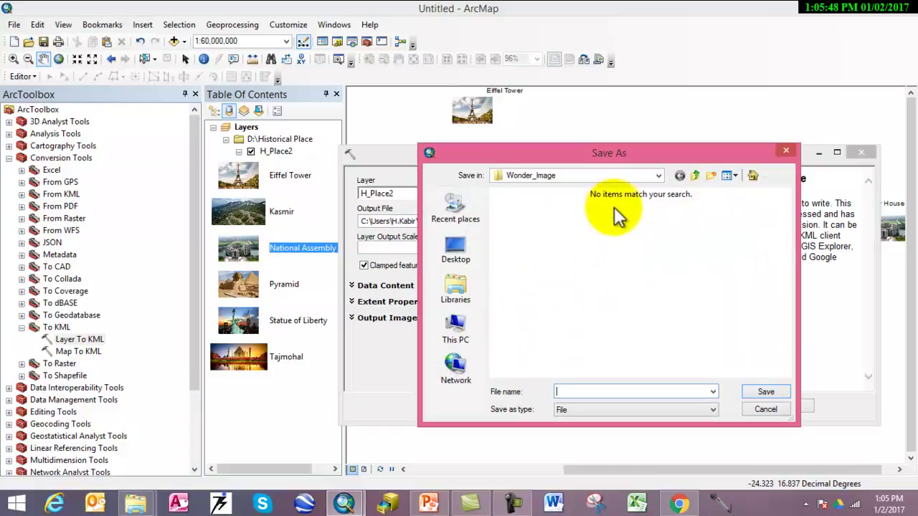
pyautogui.click(696, 175)
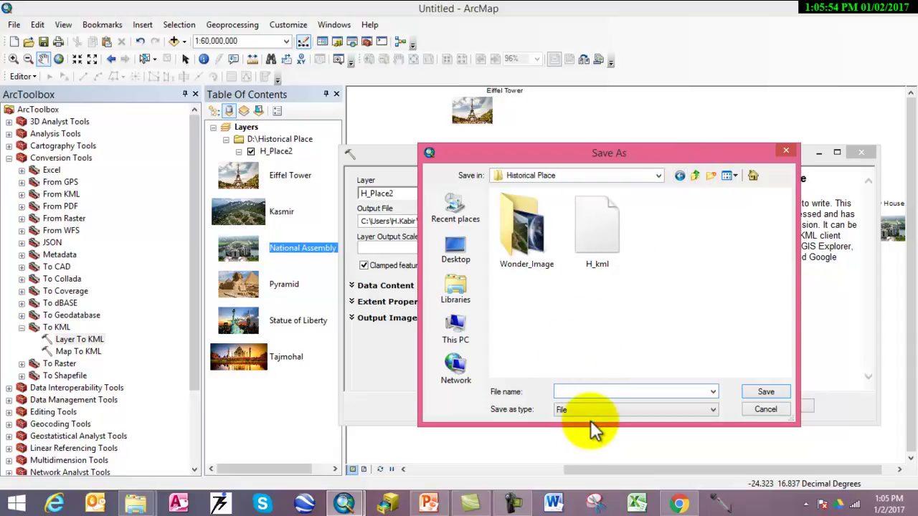
pyautogui.write('H_P')
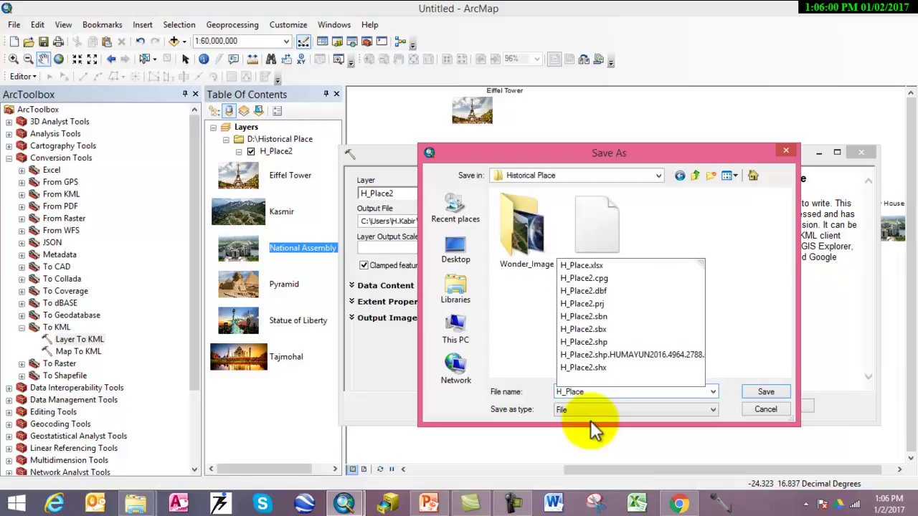
pyautogui.write('lace2')
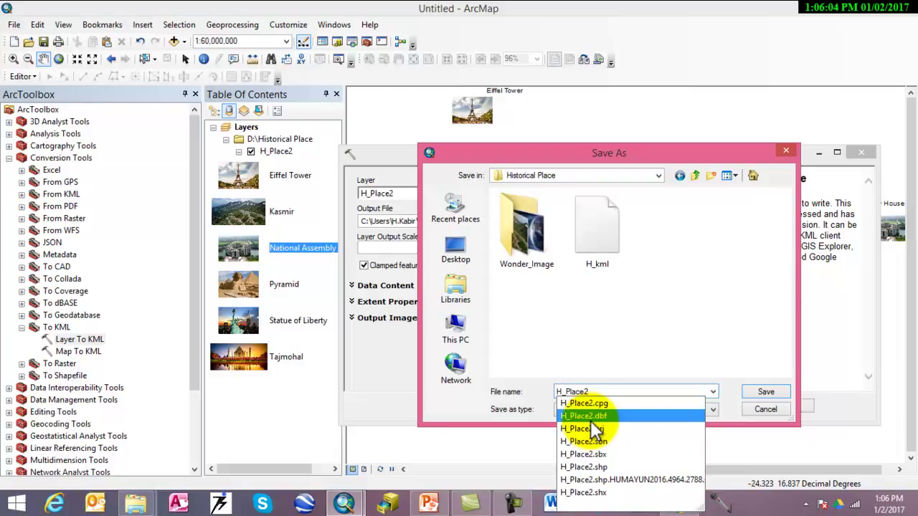
pyautogui.click(780, 394)
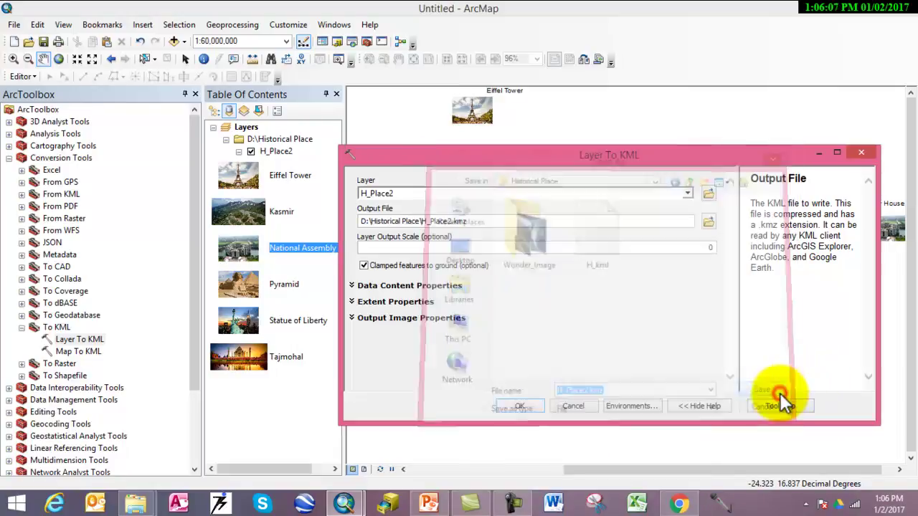
pyautogui.click(526, 403)
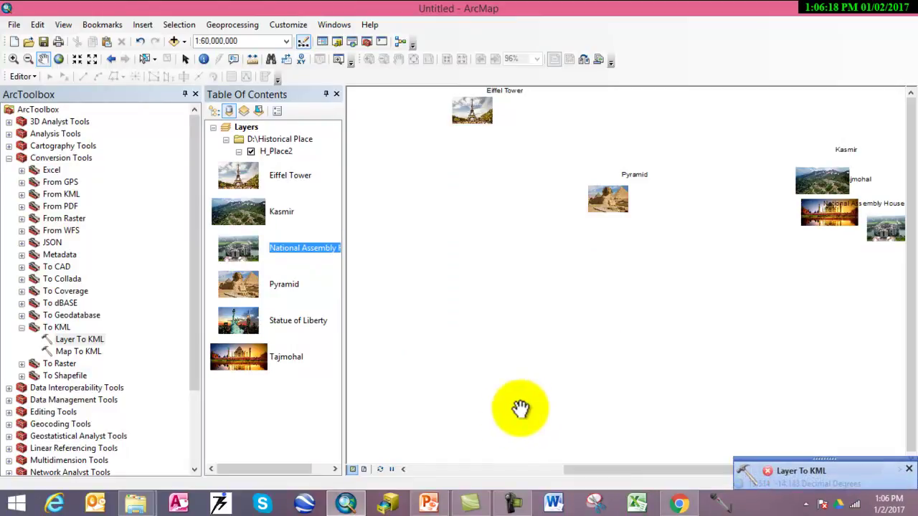
# Step: Show the map in layout view at full extent and dismiss the Layer To KML notification
pyautogui.click(364, 469)
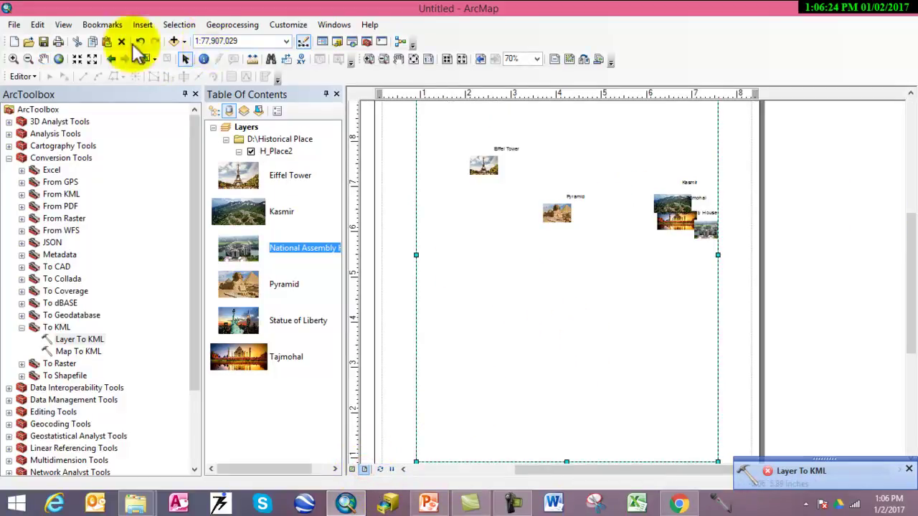
pyautogui.click(59, 60)
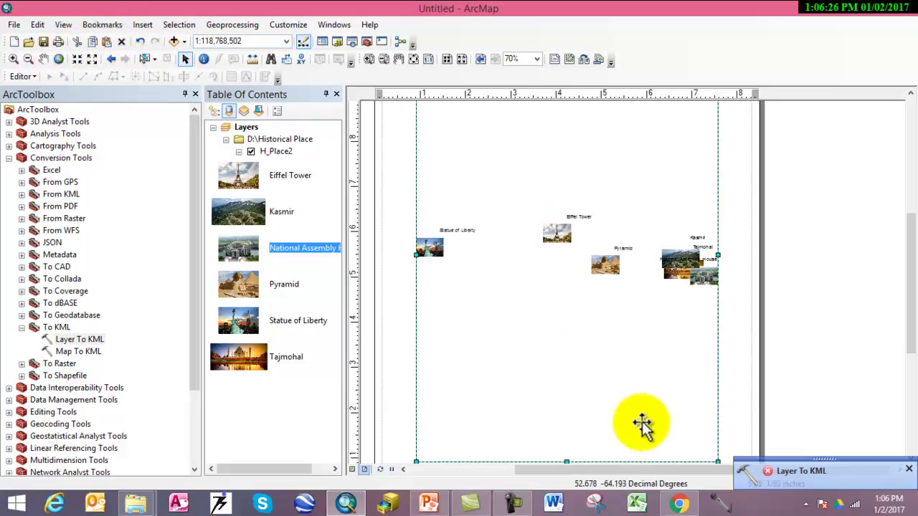
pyautogui.click(909, 472)
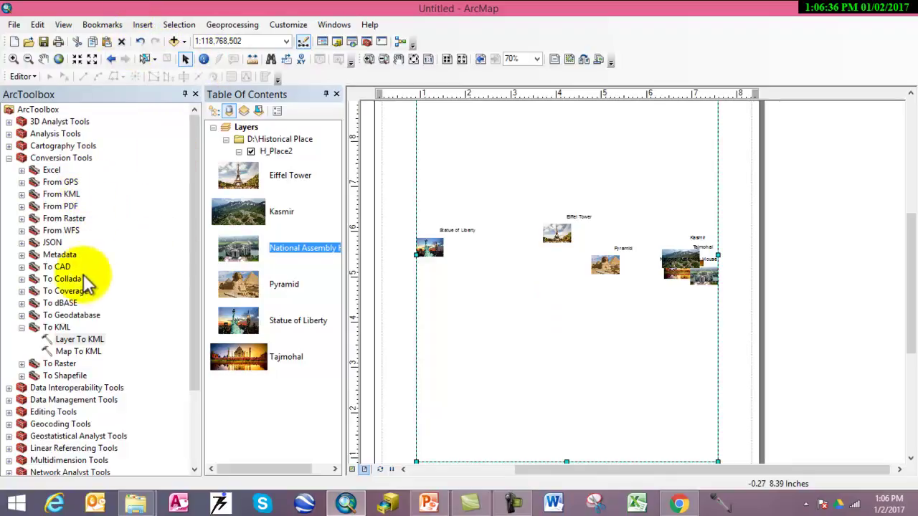
# Step: Reopen the Layer To KML tool and choose H_Place2 as the layer to convert
pyautogui.click(83, 341)
pyautogui.doubleClick(84, 342)
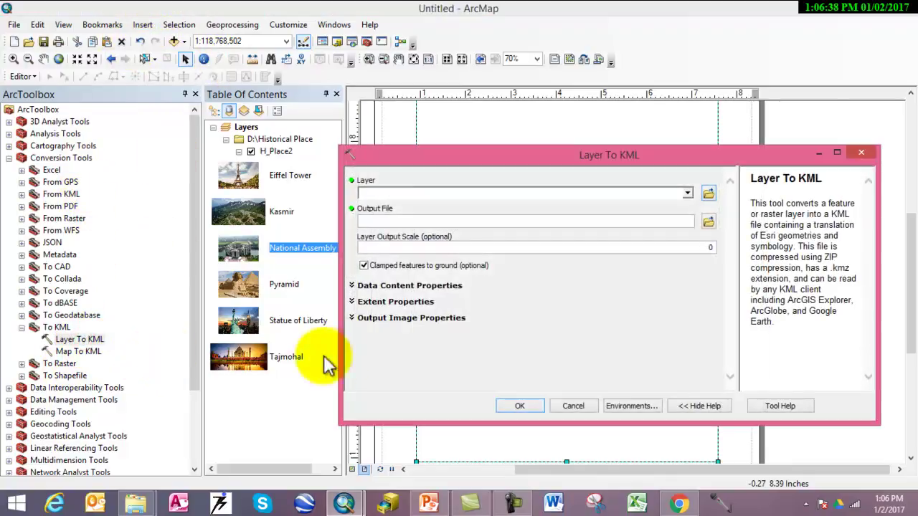
pyautogui.click(687, 192)
pyautogui.click(403, 208)
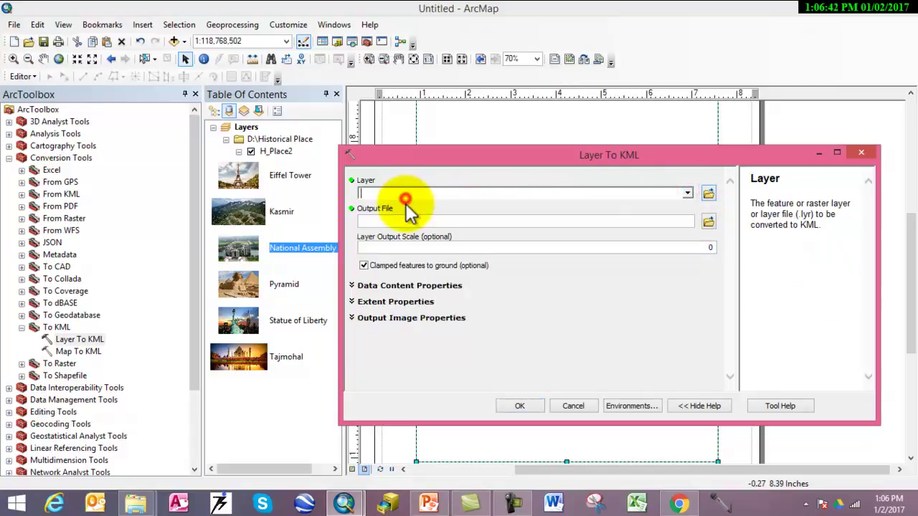
pyautogui.click(685, 193)
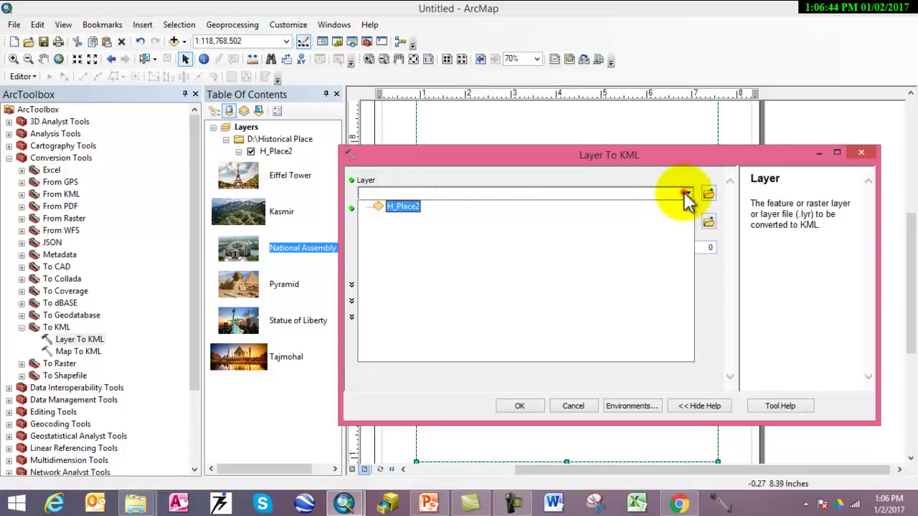
pyautogui.click(393, 205)
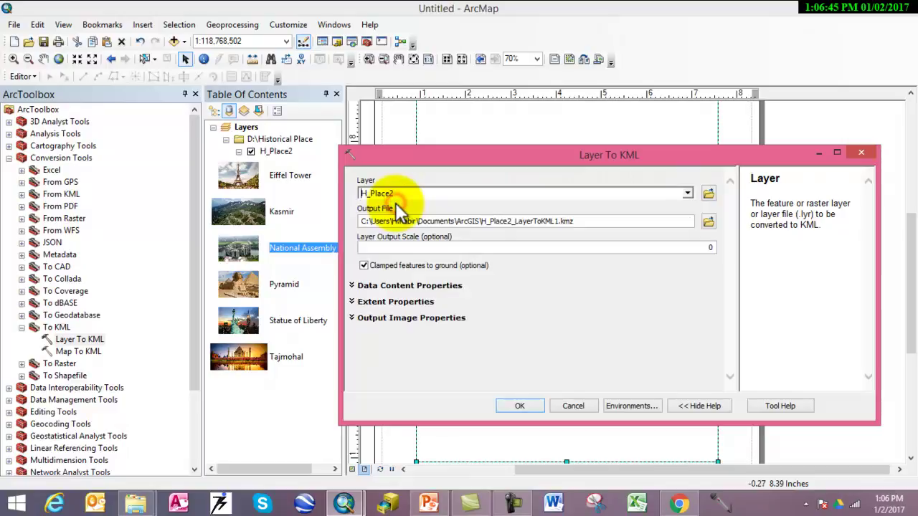
# Step: Try to convert the layer to a KML file named H_kmal in the Historical Place folder, and dismiss the tool notification
pyautogui.click(708, 221)
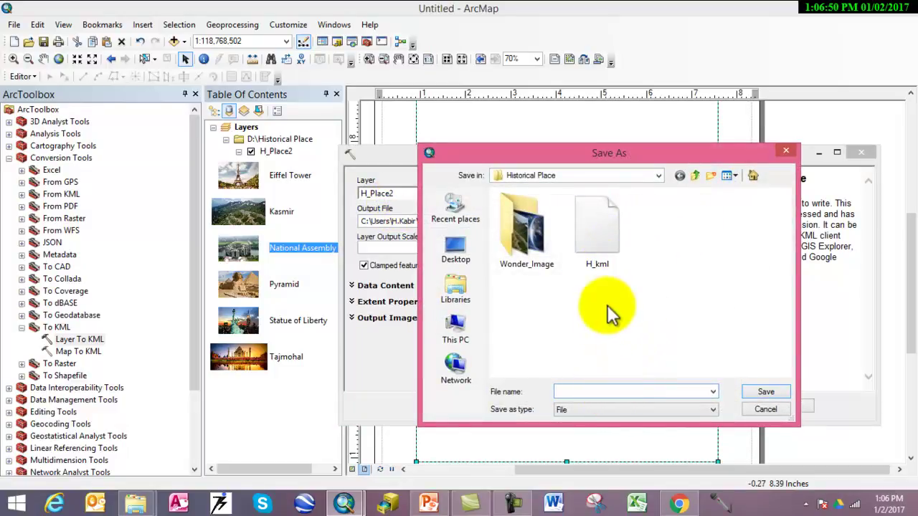
pyautogui.click(597, 390)
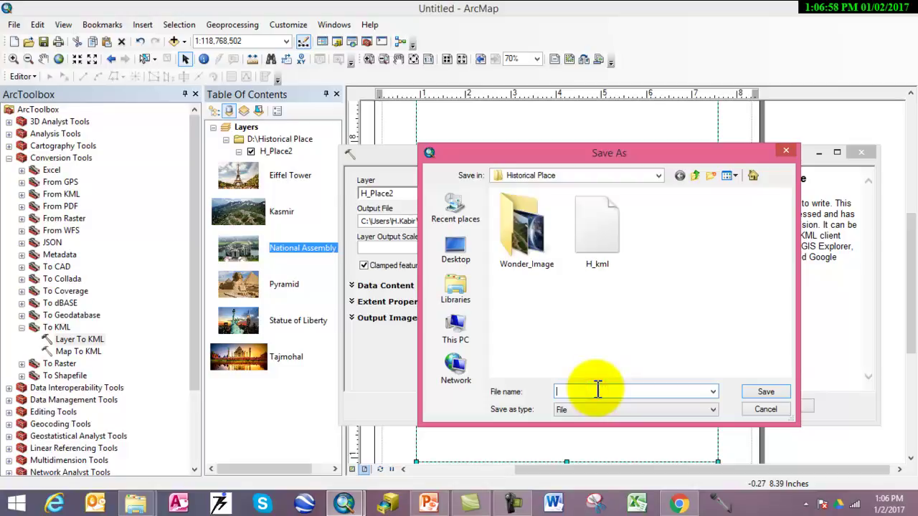
pyautogui.write('H')
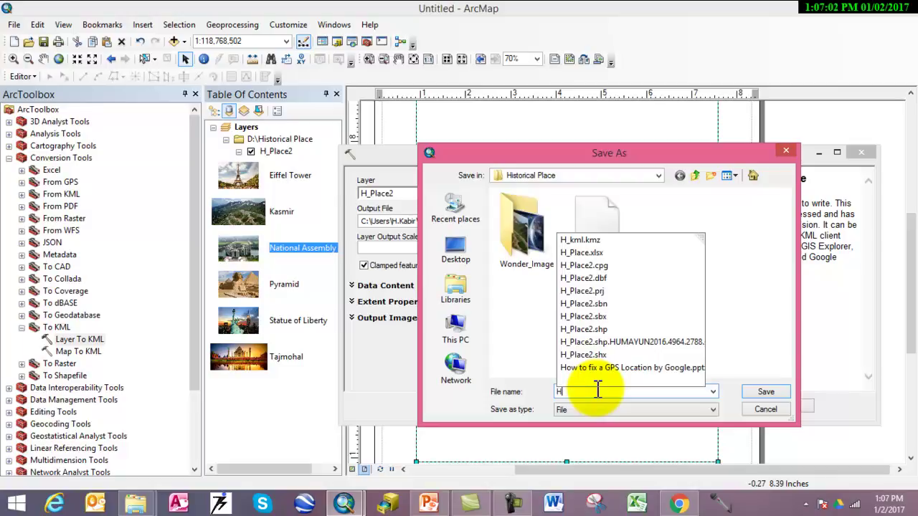
pyautogui.write('_')
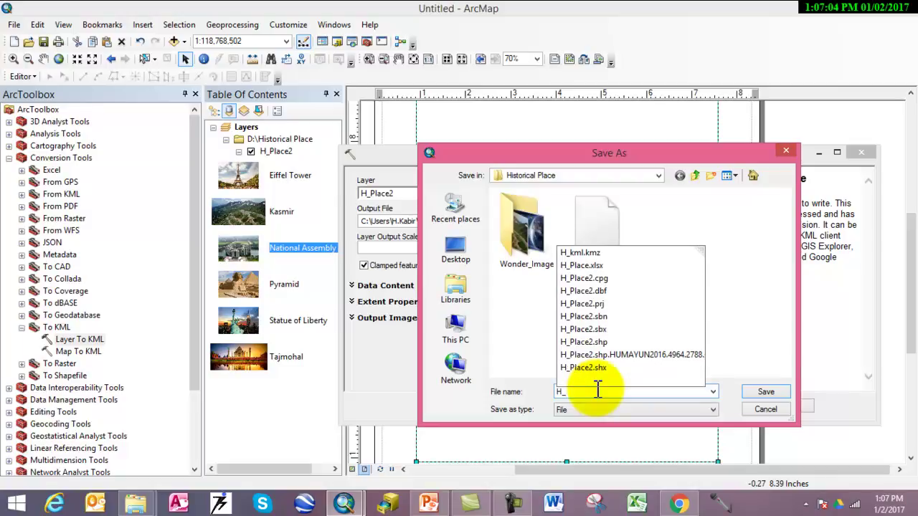
pyautogui.write('kml')
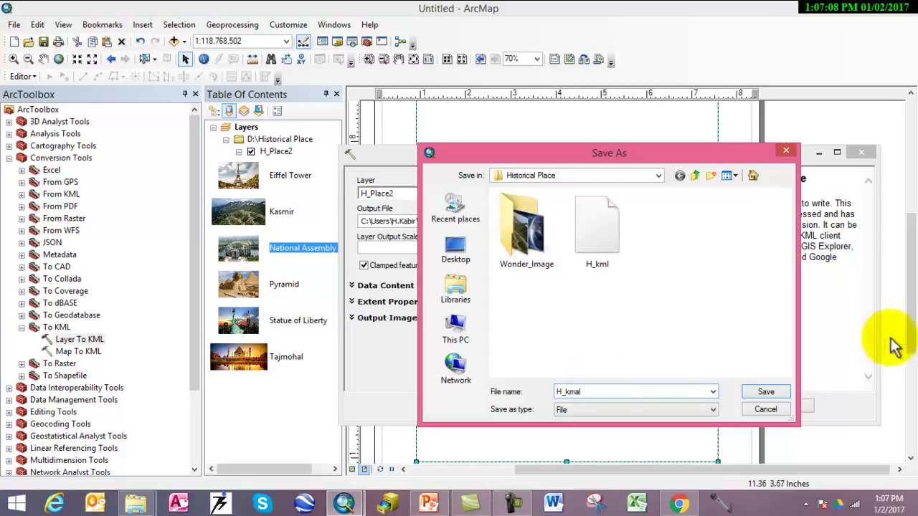
pyautogui.click(766, 392)
pyautogui.click(517, 406)
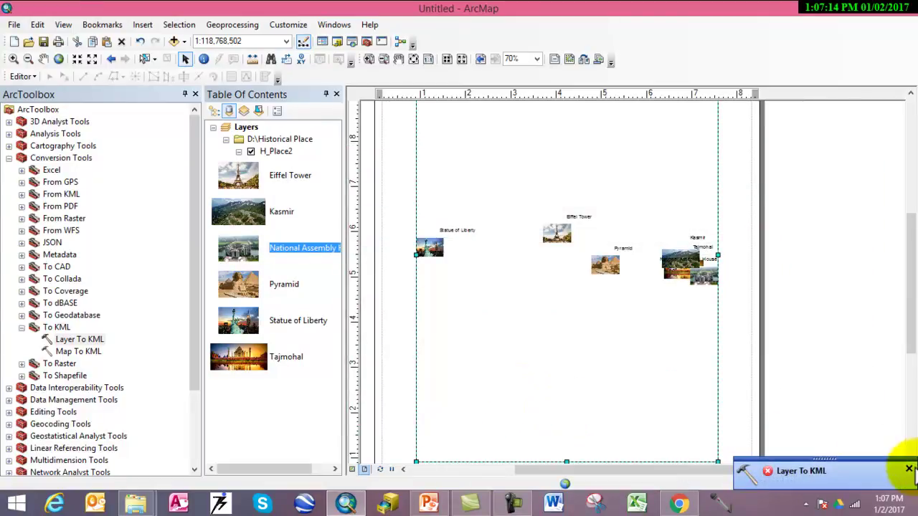
pyautogui.click(908, 469)
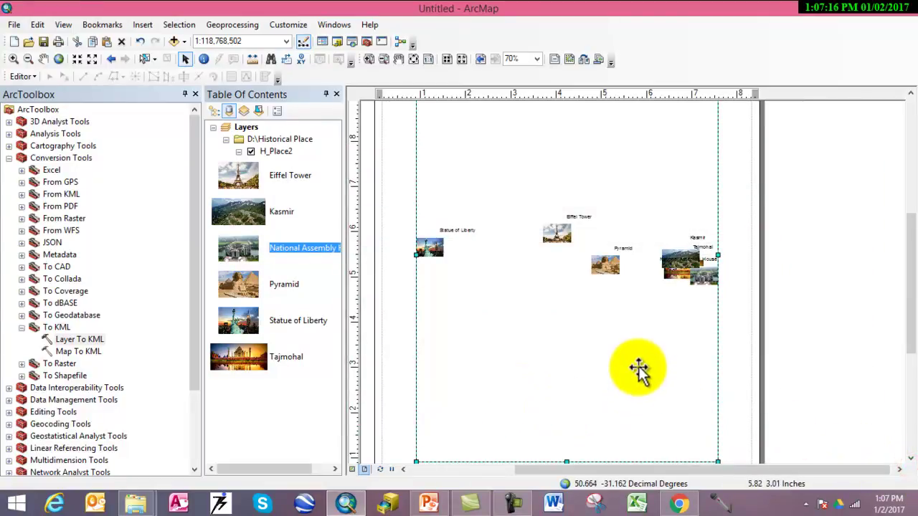
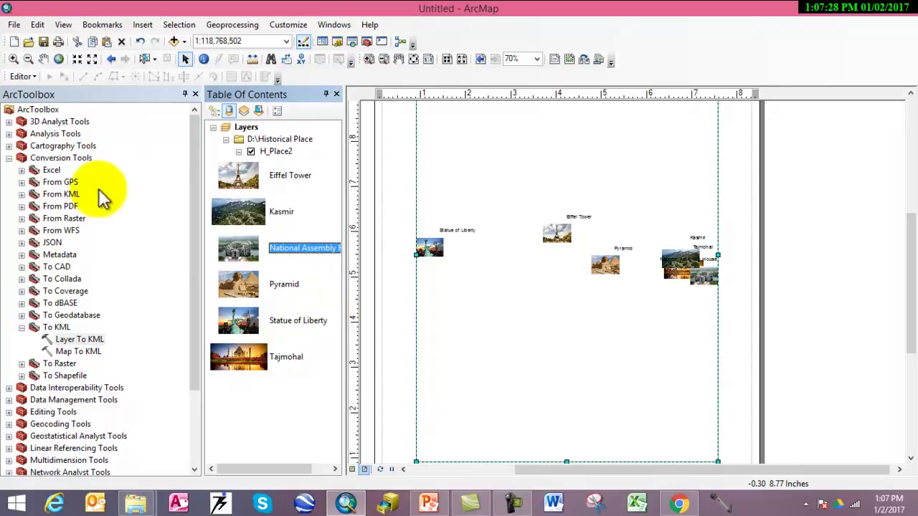
# Step: Switch the map back to data view and reopen the Layer To KML tool with H_Place2 as the input layer
pyautogui.doubleClick(75, 351)
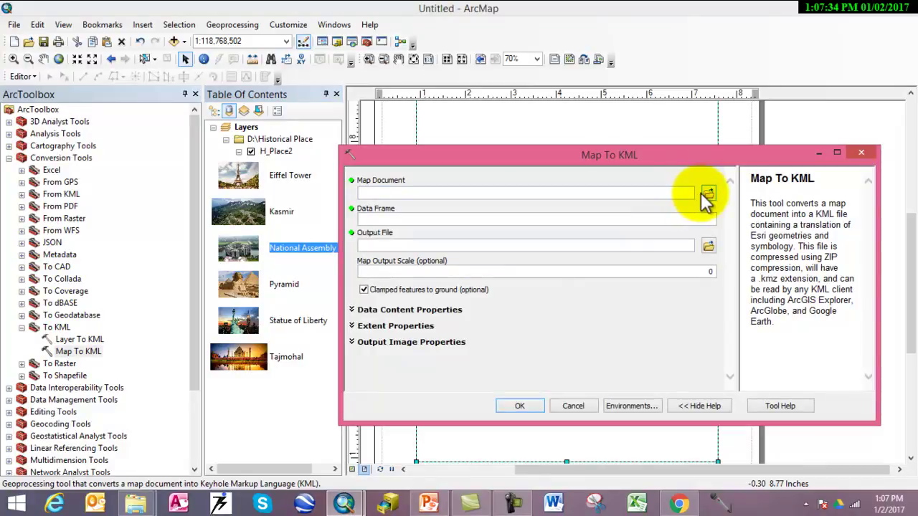
pyautogui.click(562, 407)
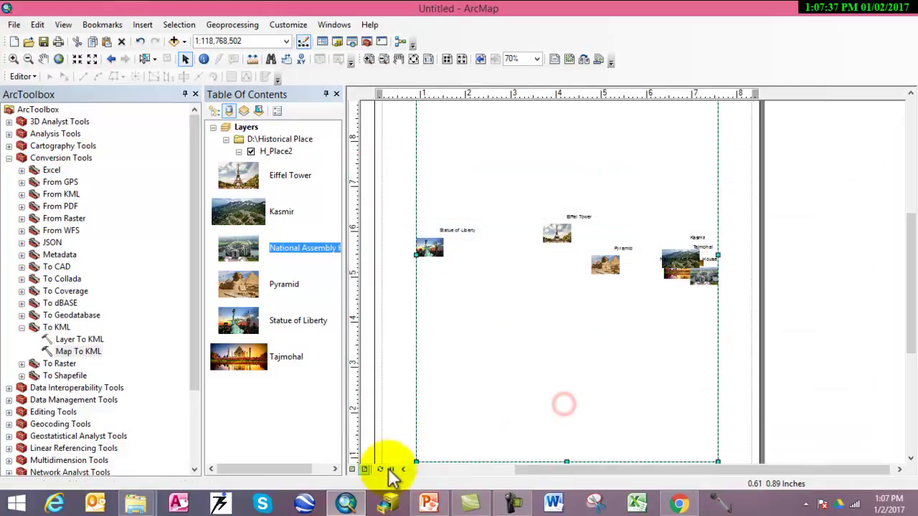
pyautogui.click(352, 469)
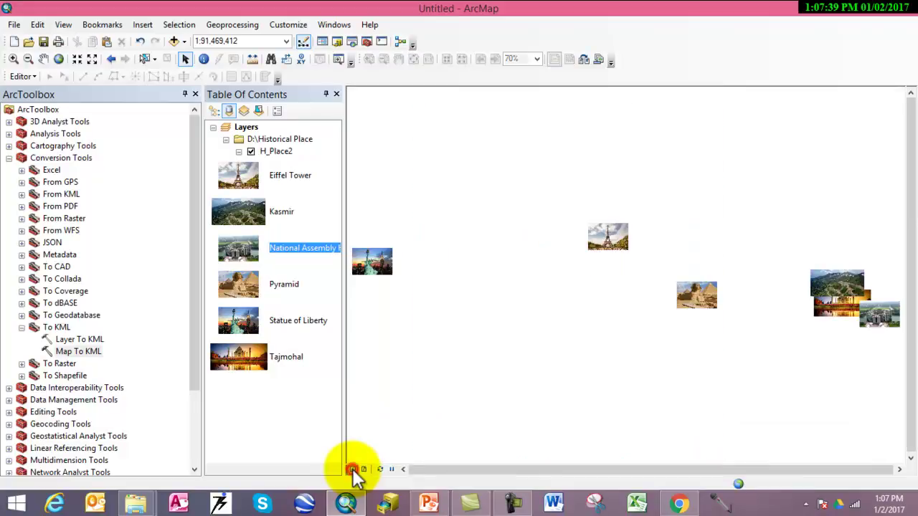
pyautogui.doubleClick(56, 340)
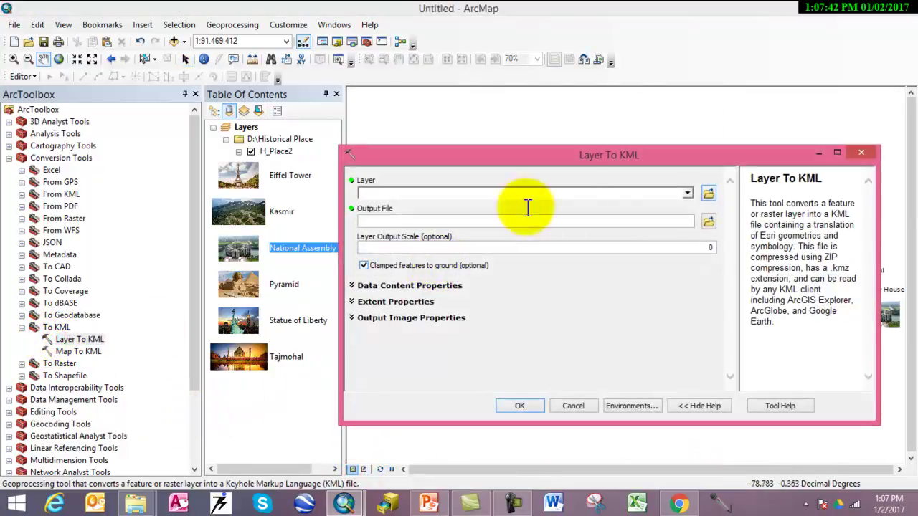
pyautogui.click(688, 193)
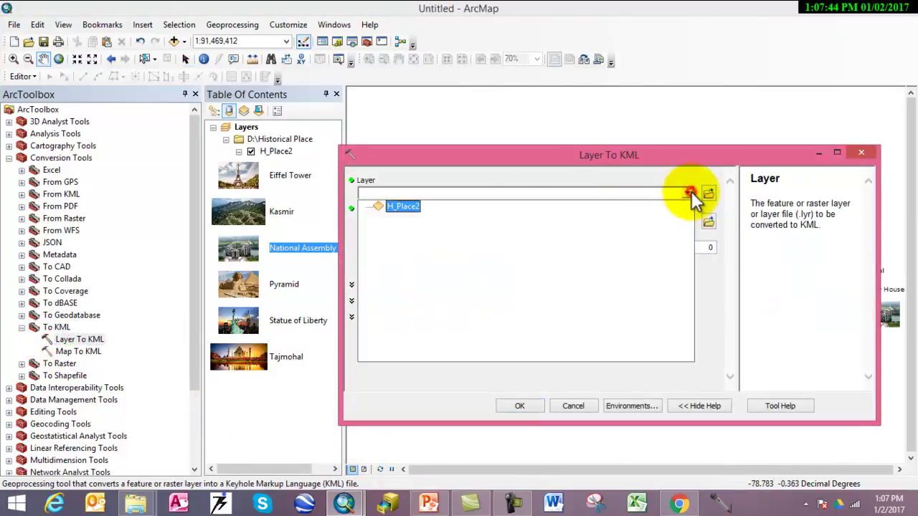
pyautogui.click(398, 209)
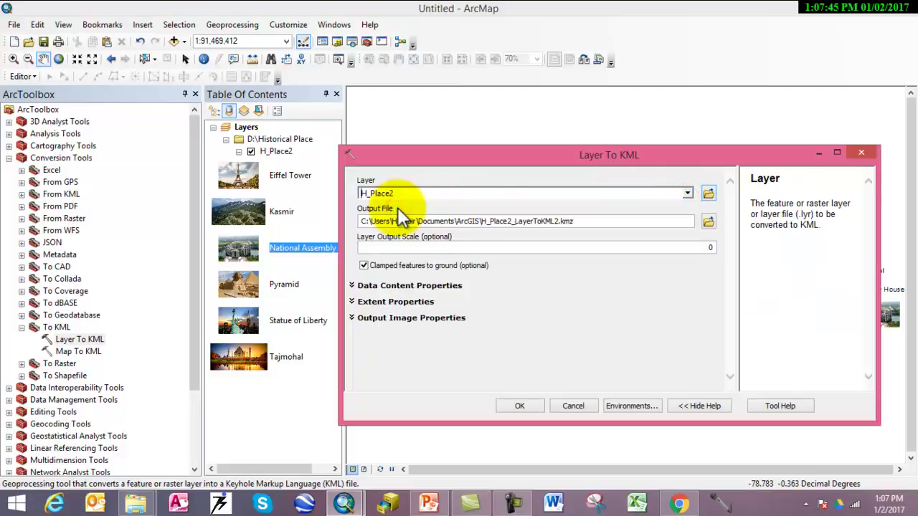
# Step: Try to convert the layer to H_Place2_LayerToKML2.kmz in D:\Historical Place, reusing the default output name, and dismiss the notification
pyautogui.click(701, 223)
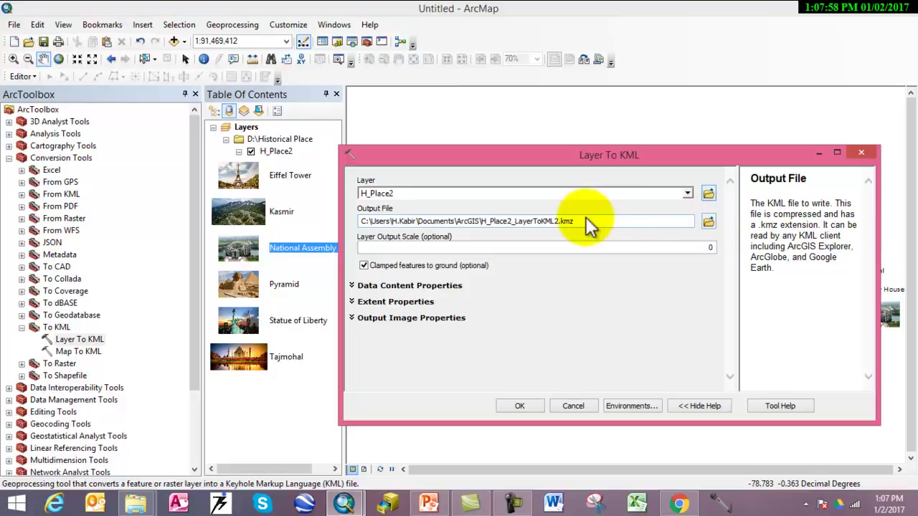
pyautogui.moveTo(585, 217); pyautogui.dragTo(480, 221)
pyautogui.hotkey('ctrl', 'c')
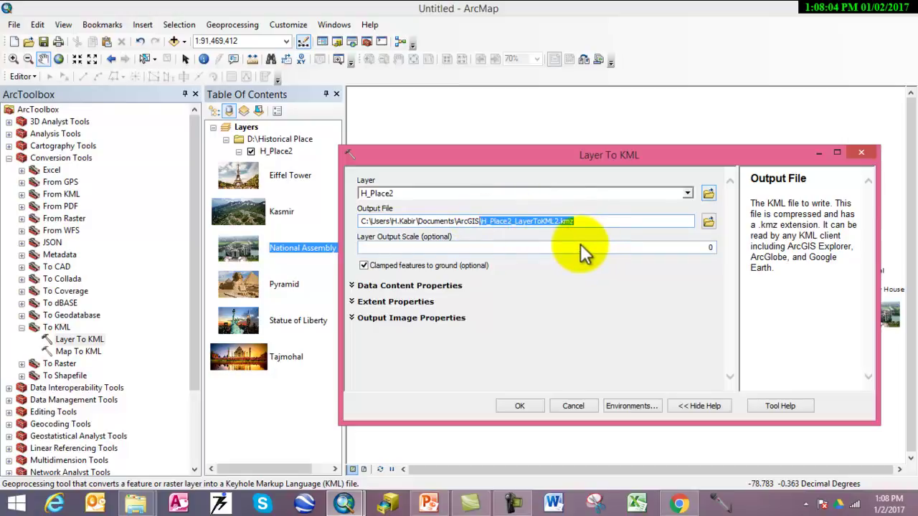
pyautogui.click(709, 221)
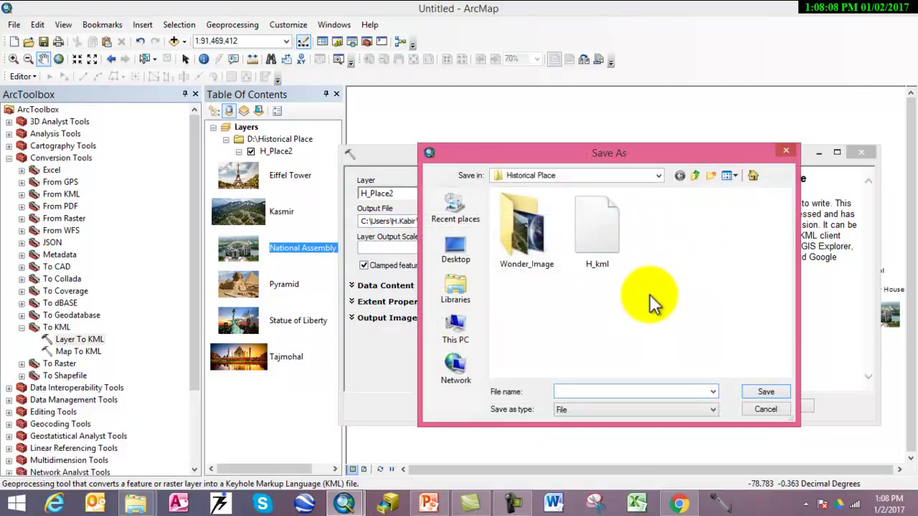
pyautogui.click(583, 387)
pyautogui.hotkey('ctrl', 'v')
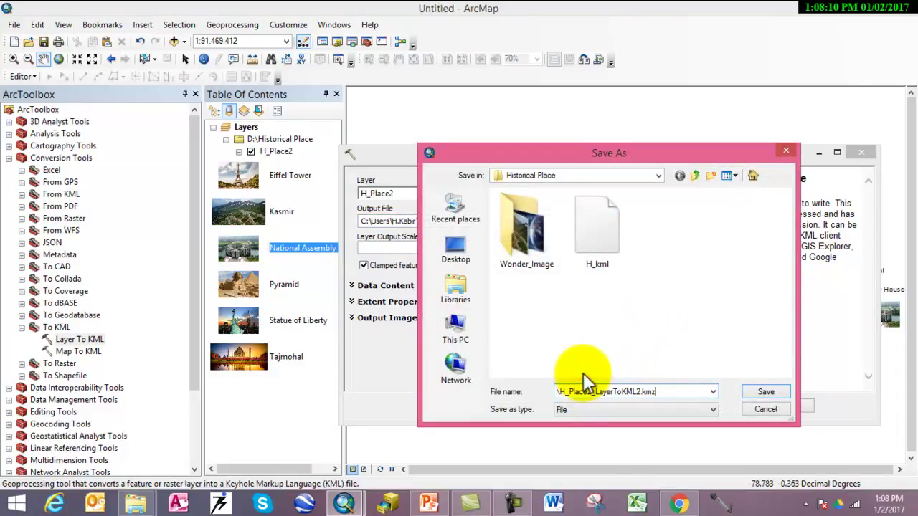
pyautogui.click(560, 390)
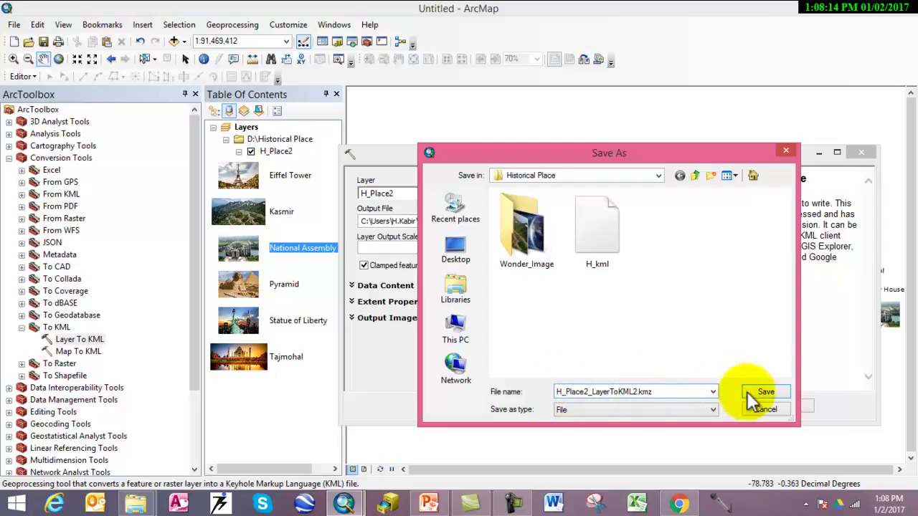
pyautogui.click(767, 393)
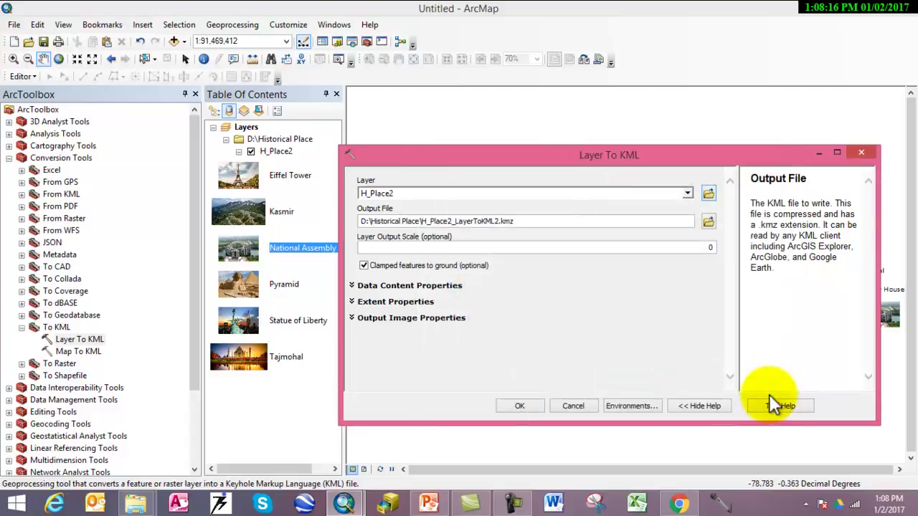
pyautogui.click(520, 406)
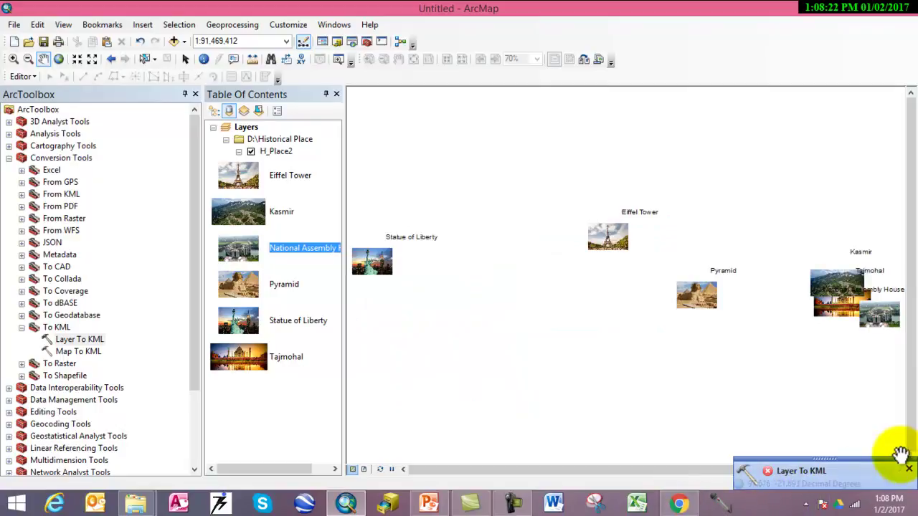
pyautogui.click(908, 470)
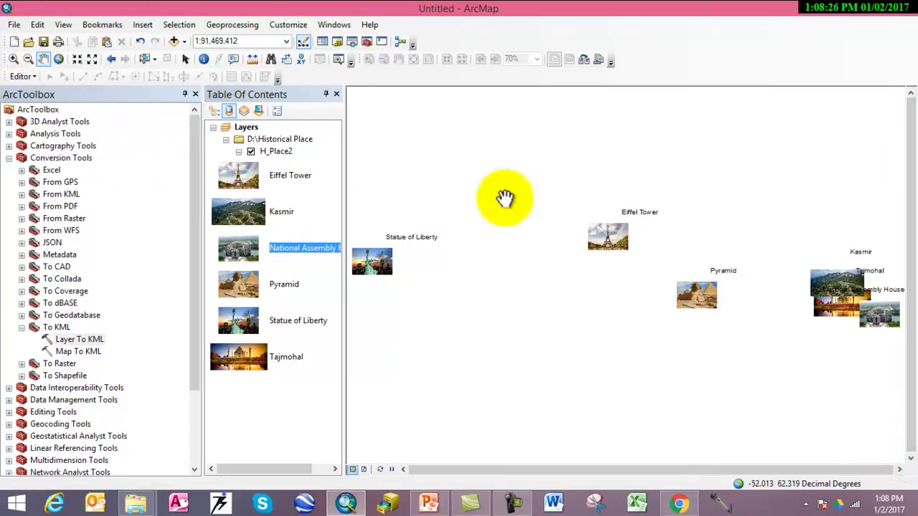
pyautogui.moveTo(504, 332); pyautogui.dragTo(513, 320)
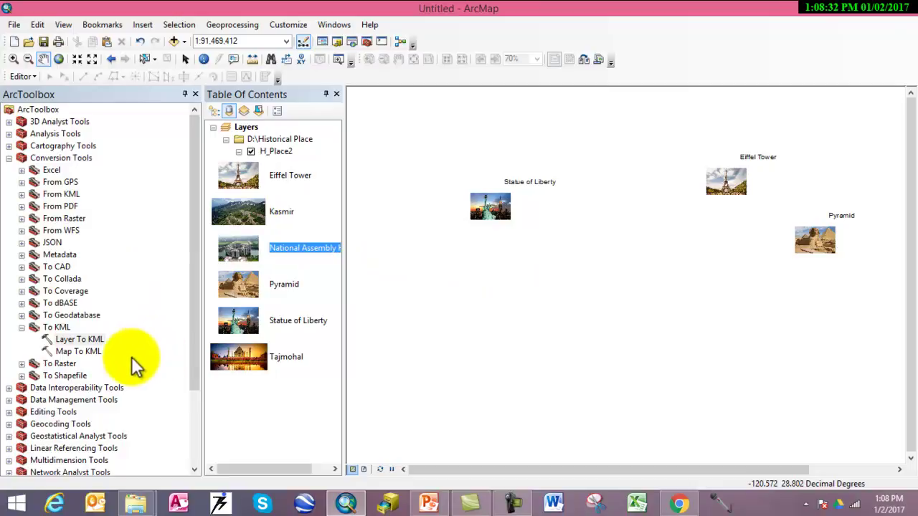
pyautogui.click(86, 337)
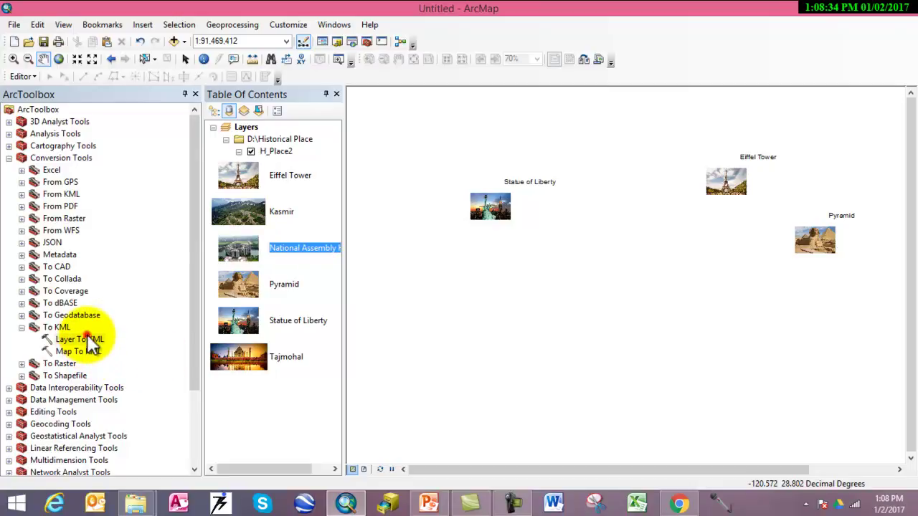
pyautogui.doubleClick(87, 337)
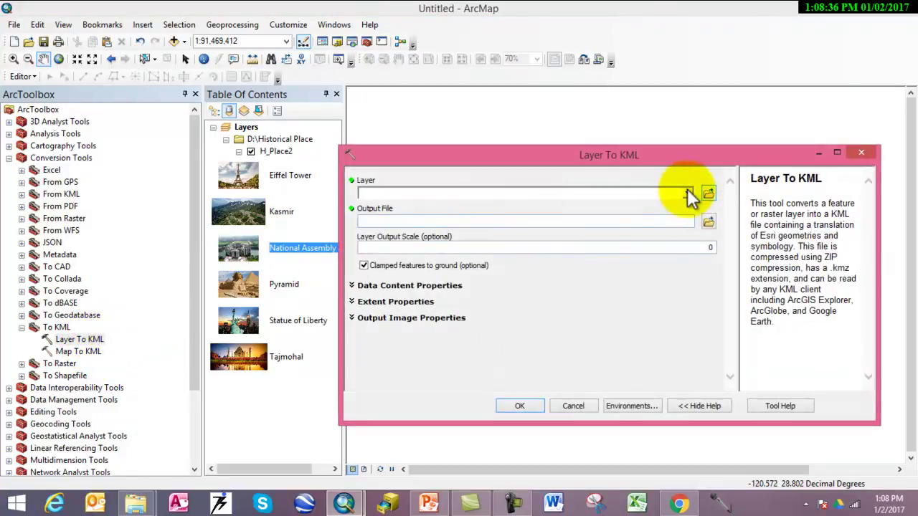
pyautogui.click(687, 192)
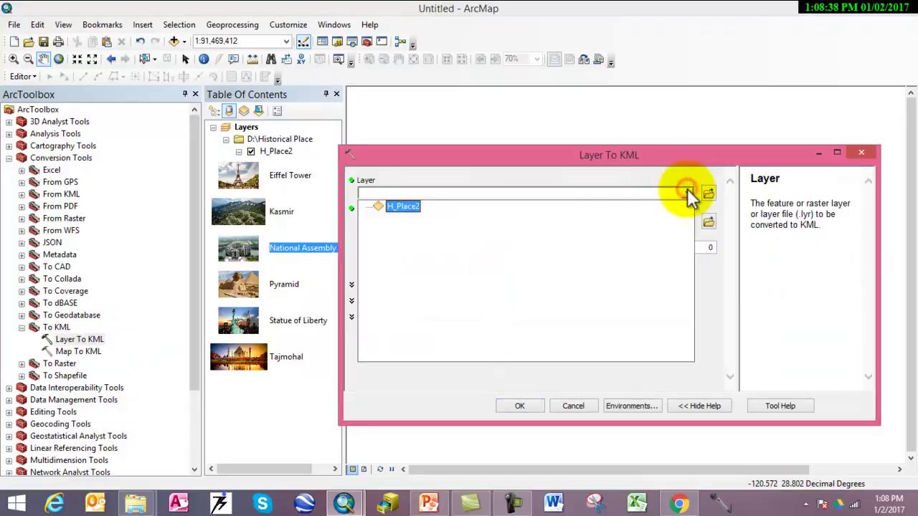
pyautogui.click(565, 406)
pyautogui.click(567, 403)
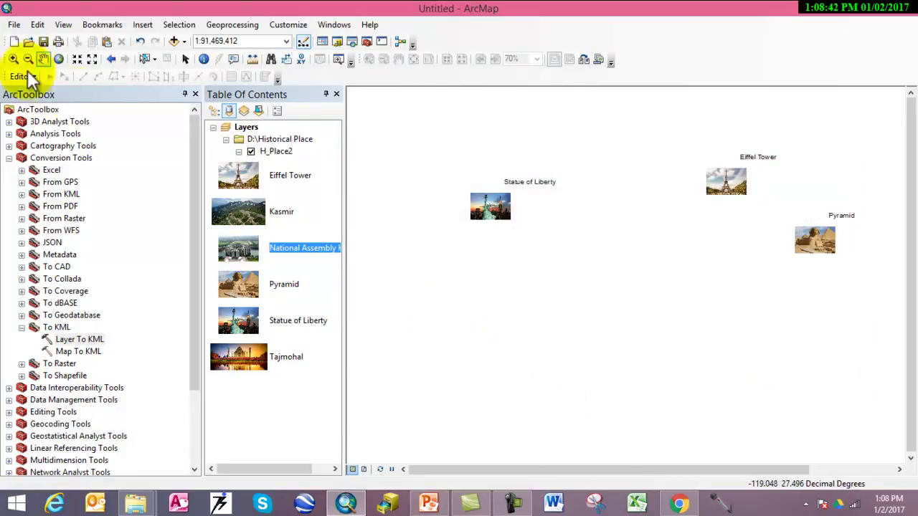
# Step: Save the map document as Historical_Place in the Historical Place folder
pyautogui.click(14, 26)
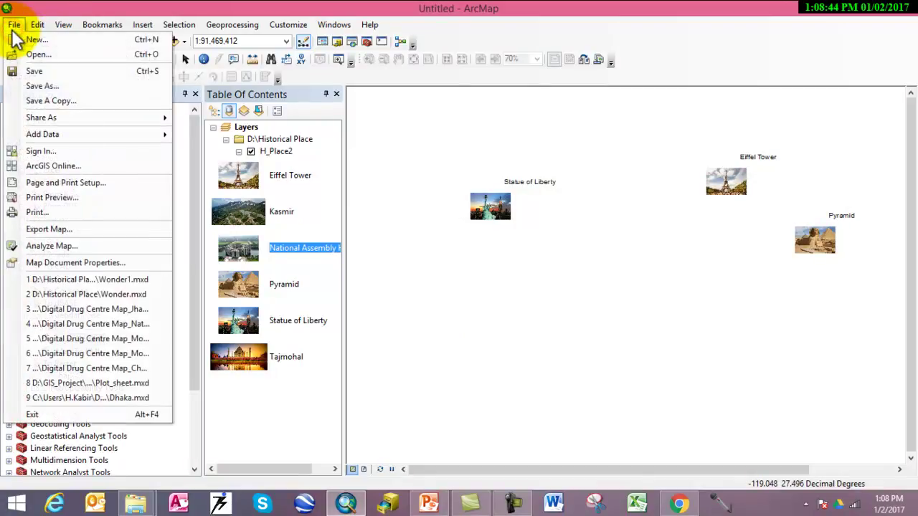
pyautogui.click(56, 87)
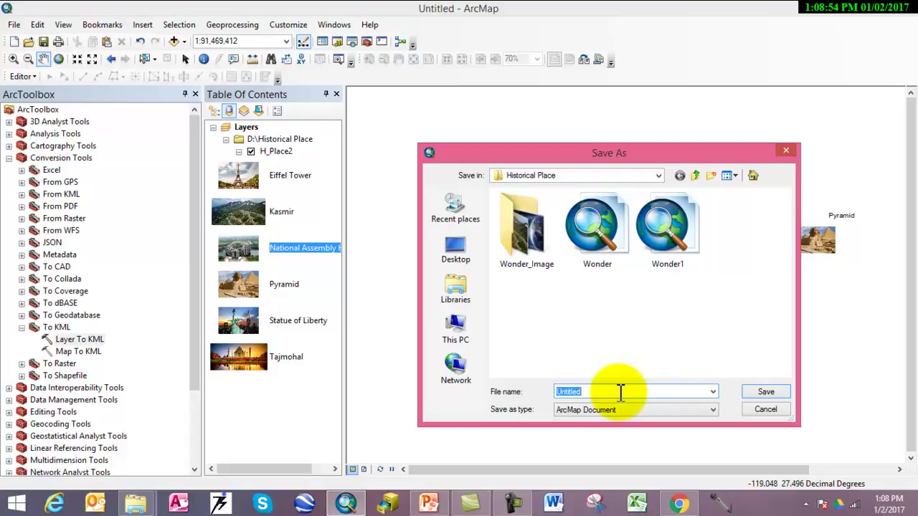
pyautogui.write('HistoricAL P')
pyautogui.press('Home')
pyautogui.write('_Place')
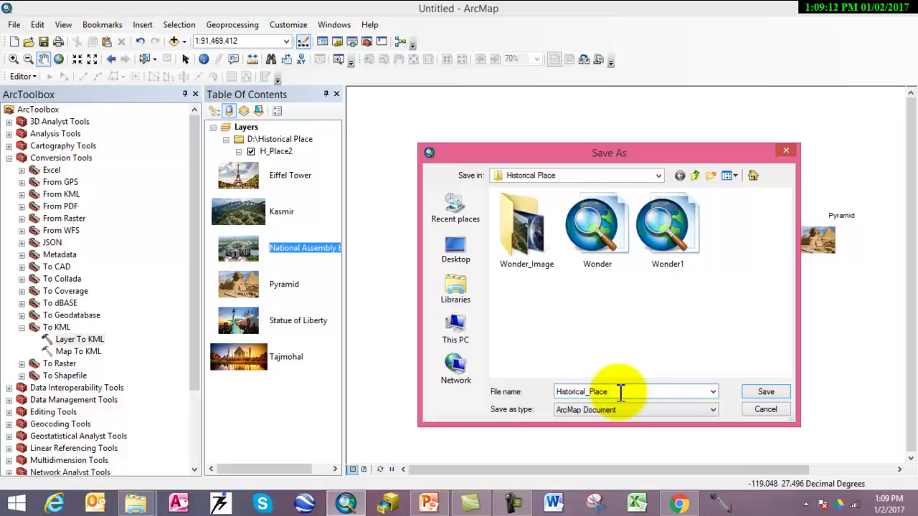
pyautogui.click(765, 392)
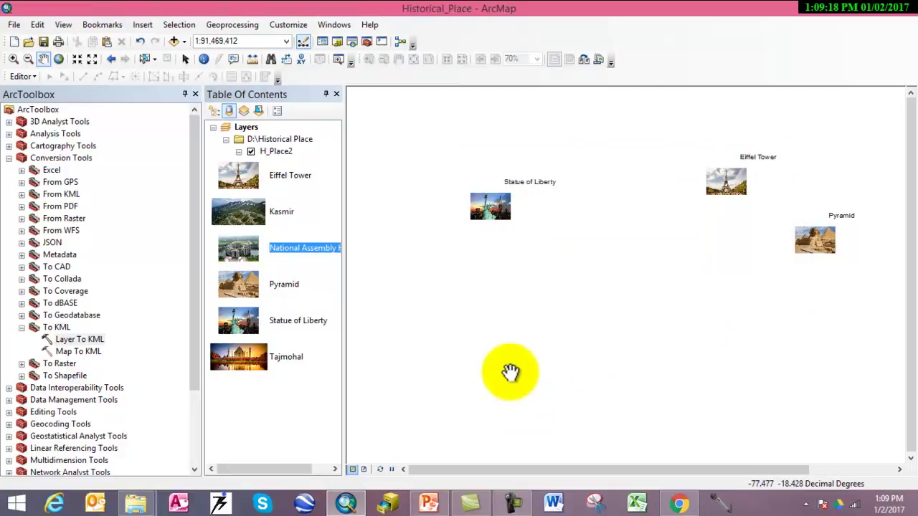
# Step: Close ArcMap and refresh the desktop
pyautogui.click(902, 9)
pyautogui.rightClick(595, 174)
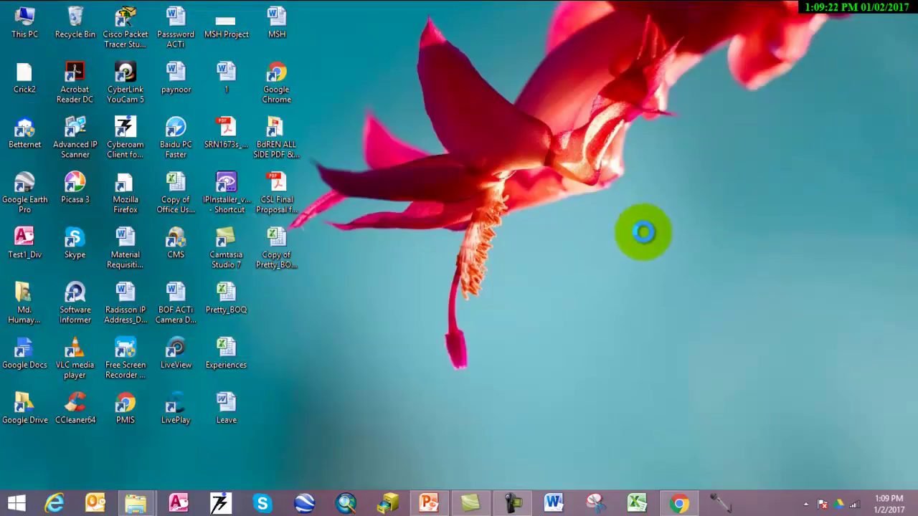
pyautogui.moveTo(670, 277)
pyautogui.click(674, 214)
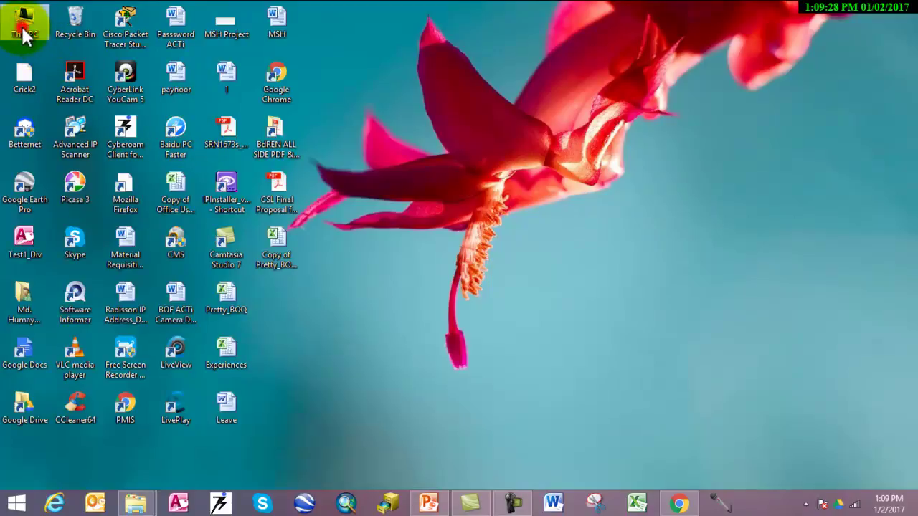
# Step: Reopen the Historical_Place map document from the Historical Place folder on drive D
pyautogui.doubleClick(24, 36)
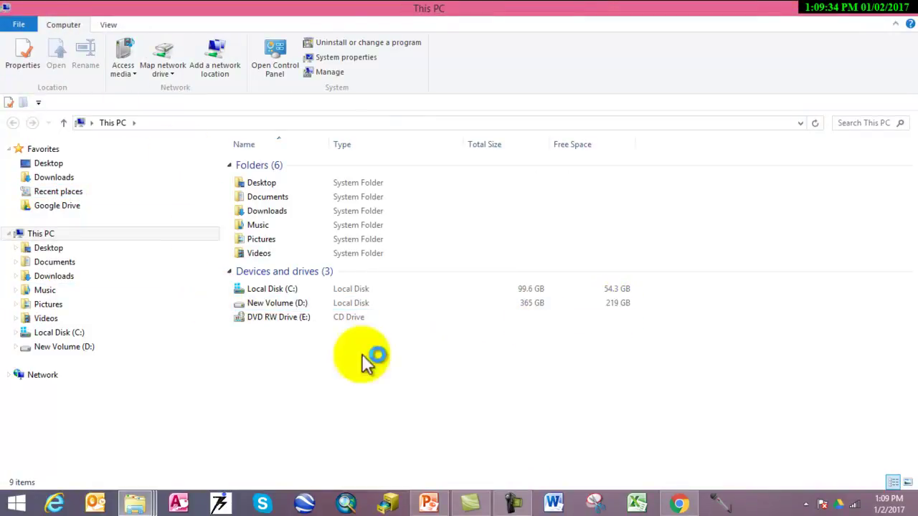
pyautogui.click(300, 303)
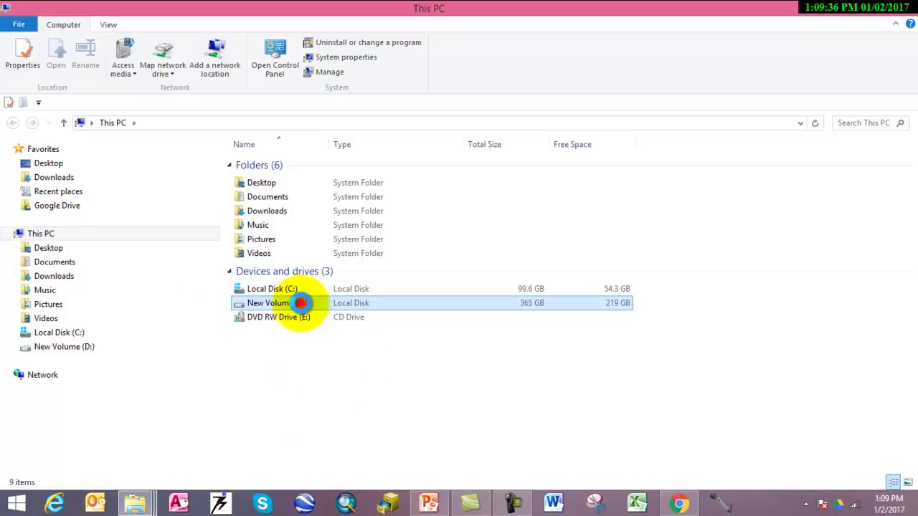
pyautogui.doubleClick(300, 303)
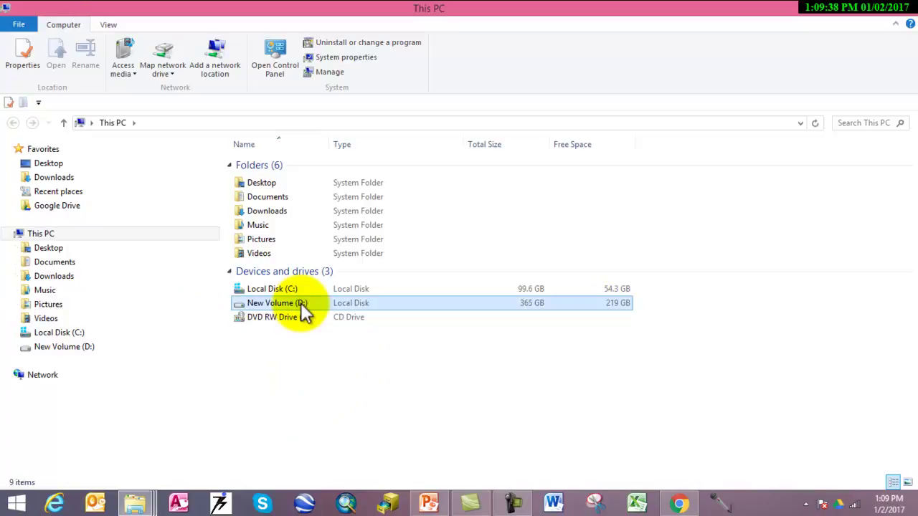
pyautogui.click(300, 302)
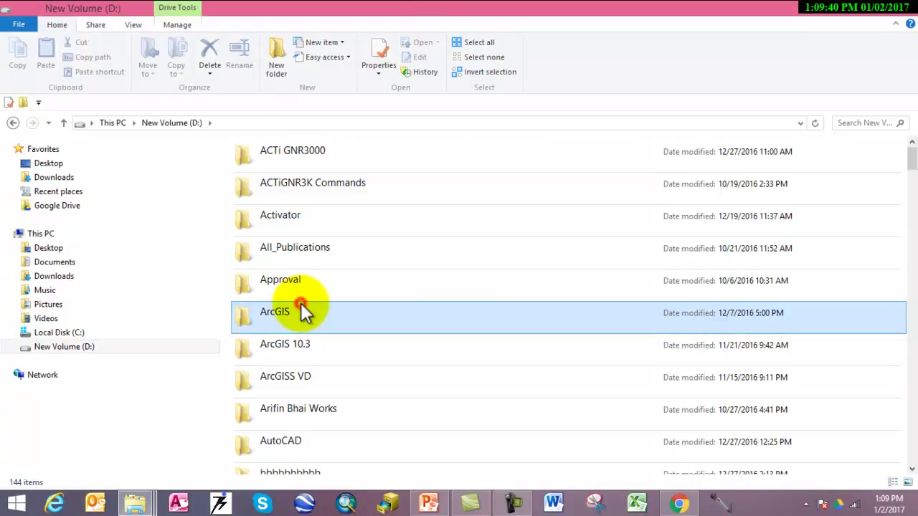
pyautogui.press('h')
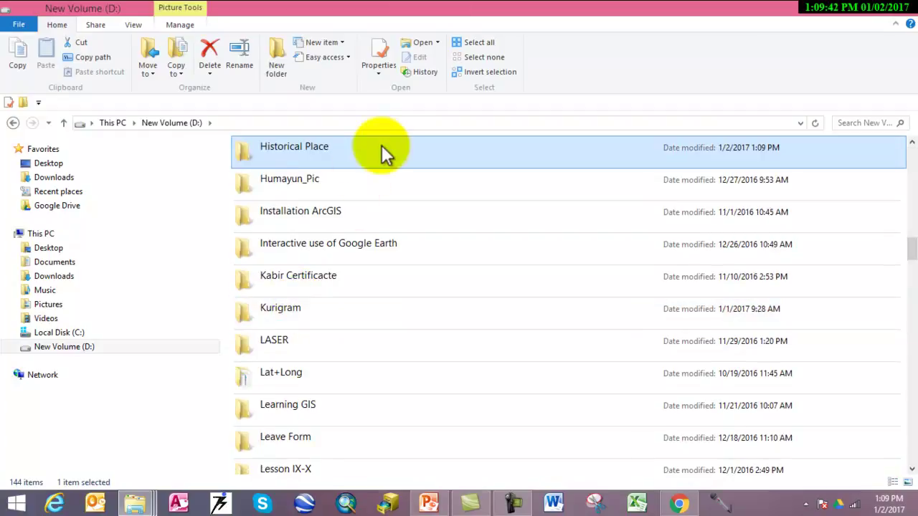
pyautogui.doubleClick(355, 149)
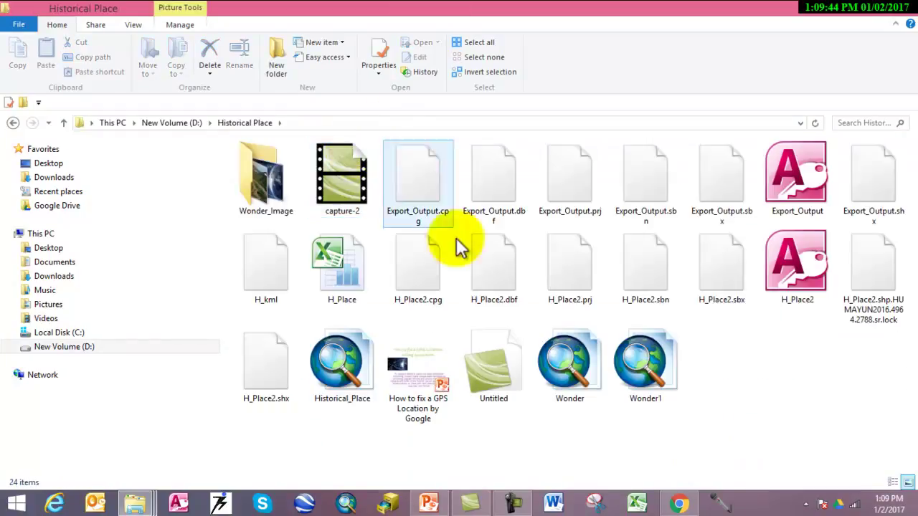
pyautogui.click(331, 364)
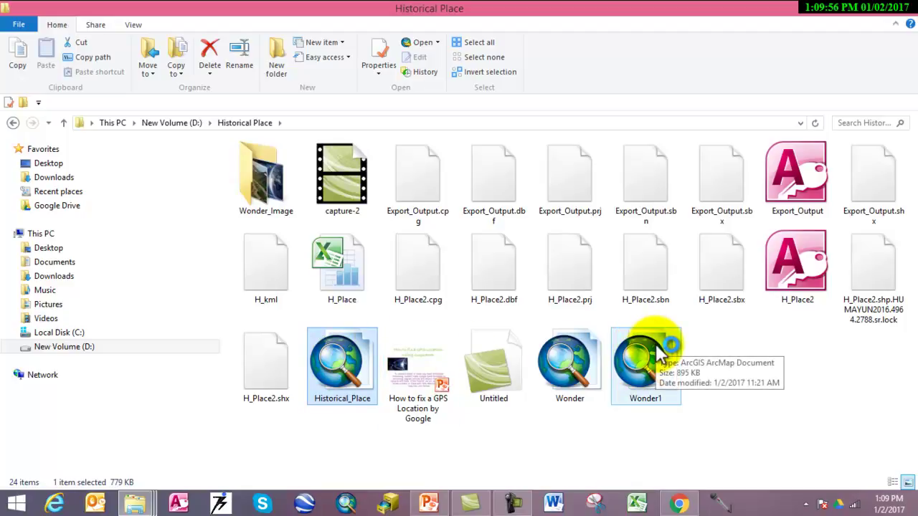
pyautogui.doubleClick(340, 370)
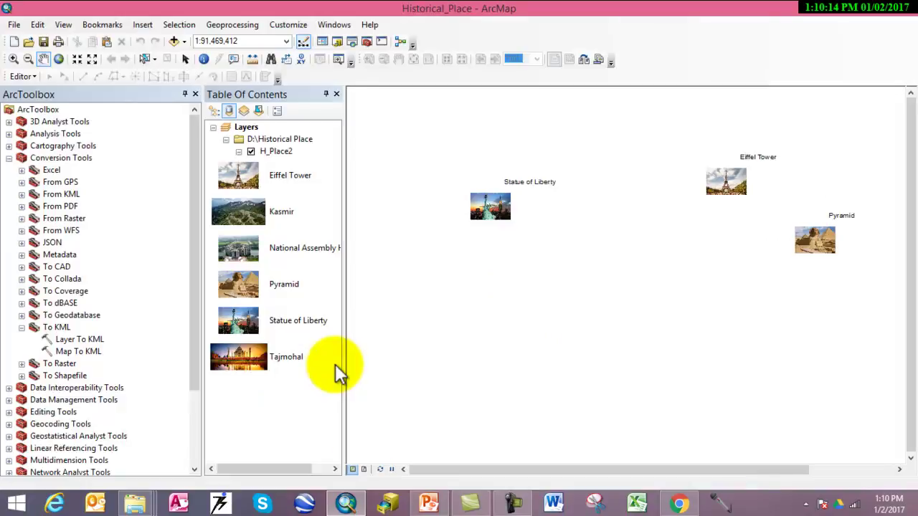
# Step: Open the Layer To KML tool and check which map layers are available as input
pyautogui.doubleClick(79, 339)
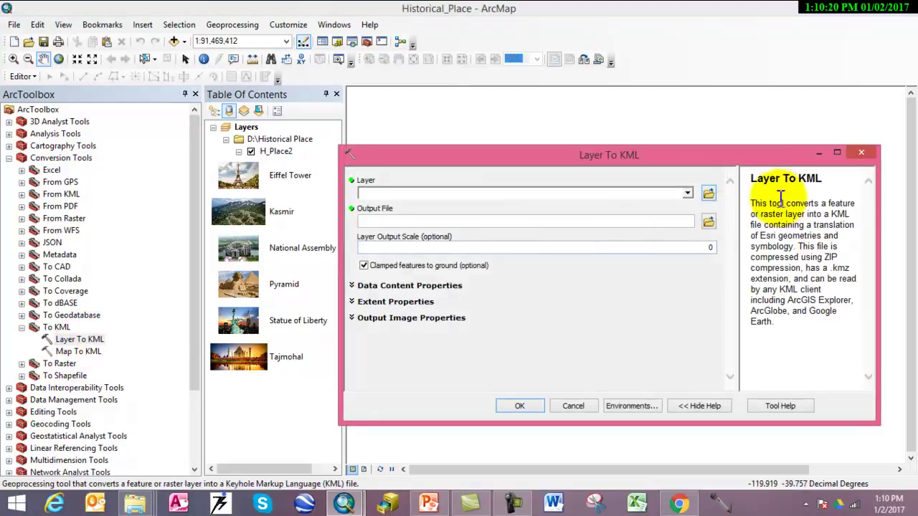
pyautogui.click(686, 193)
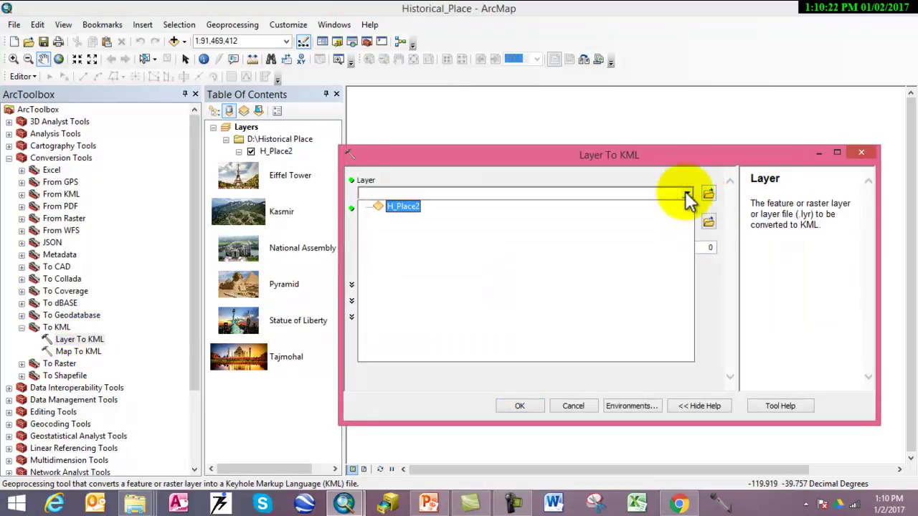
pyautogui.click(686, 193)
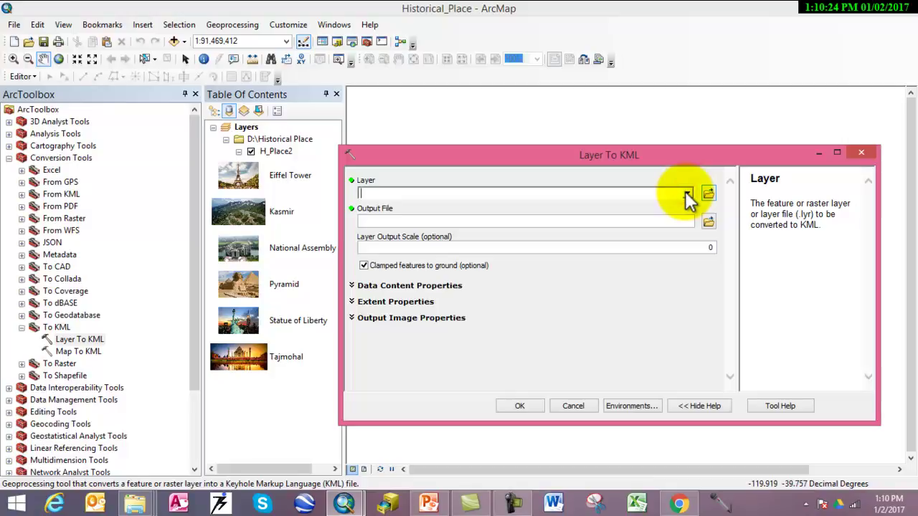
pyautogui.click(708, 193)
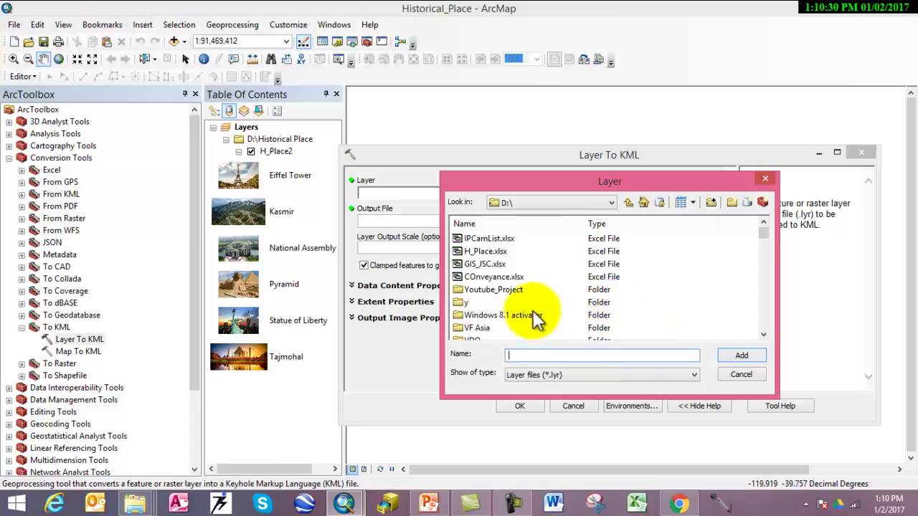
pyautogui.click(515, 278)
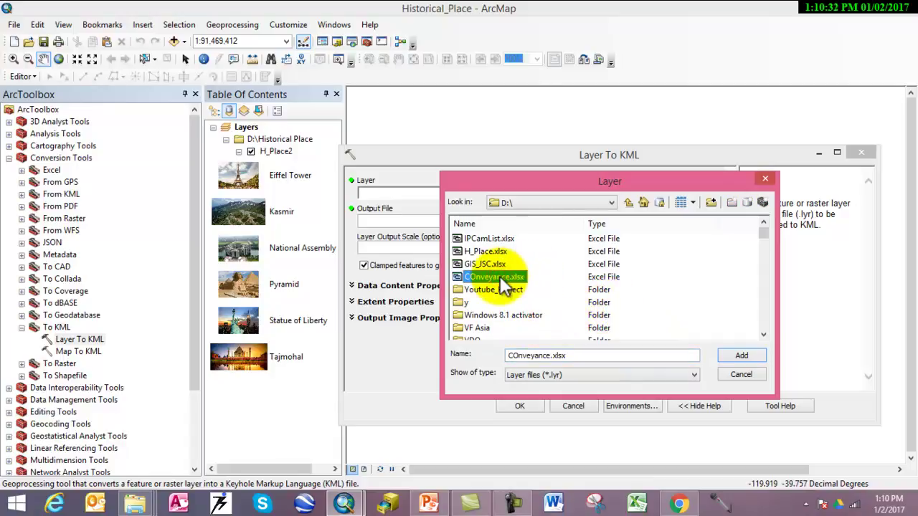
pyautogui.press('h')
pyautogui.click(510, 252)
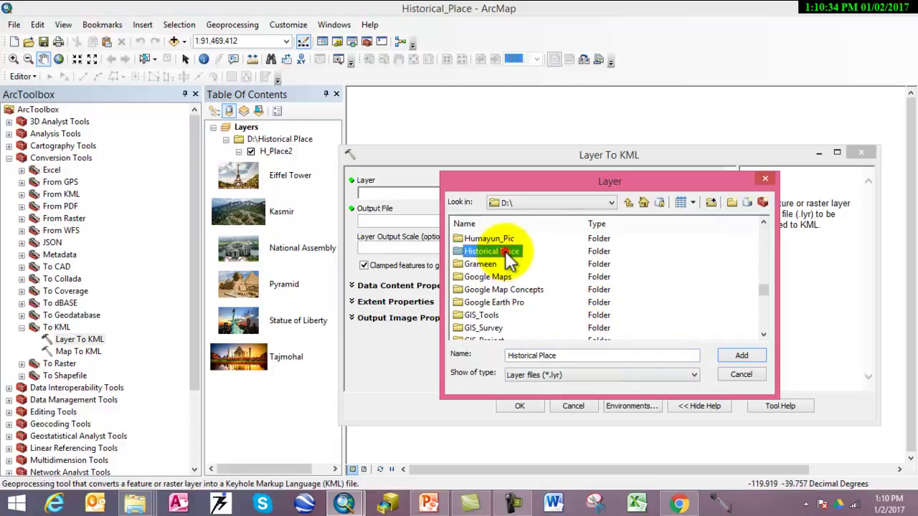
pyautogui.doubleClick(510, 253)
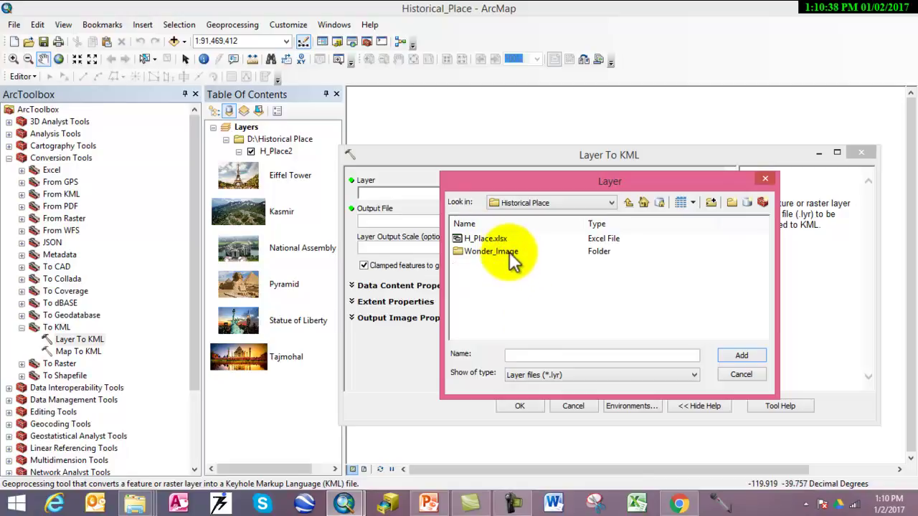
pyautogui.doubleClick(510, 251)
pyautogui.click(634, 203)
pyautogui.click(634, 203)
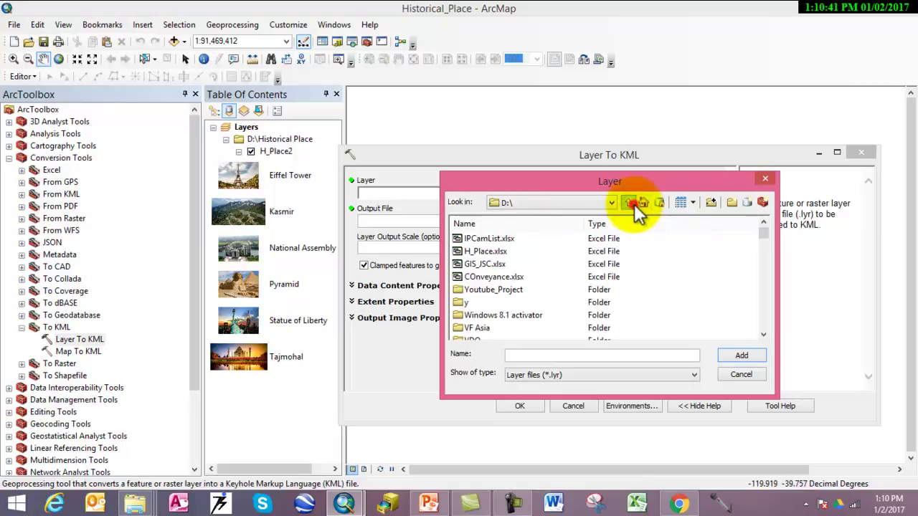
pyautogui.click(752, 370)
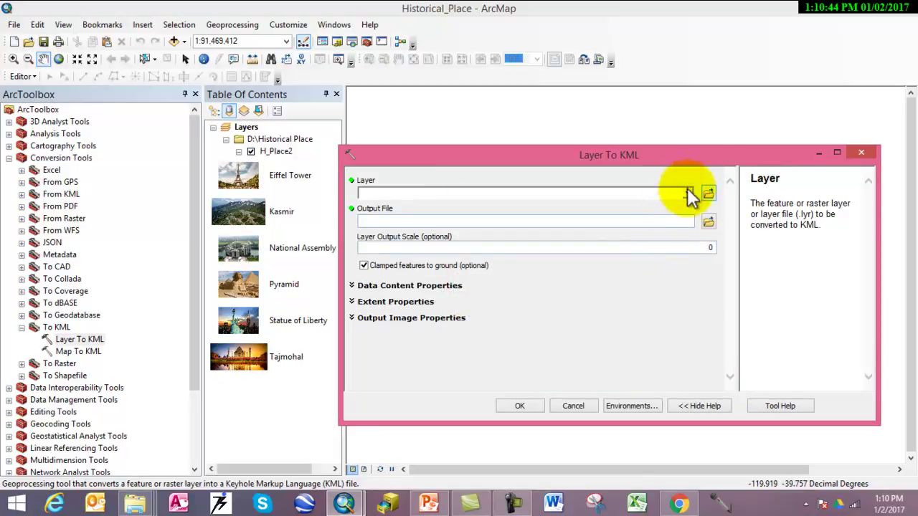
# Step: Convert the H_Place2 layer to H_Place2_LayerToKML.kmz in the default ArcGIS documents folder and select the output file in the tool results
pyautogui.click(684, 193)
pyautogui.click(382, 206)
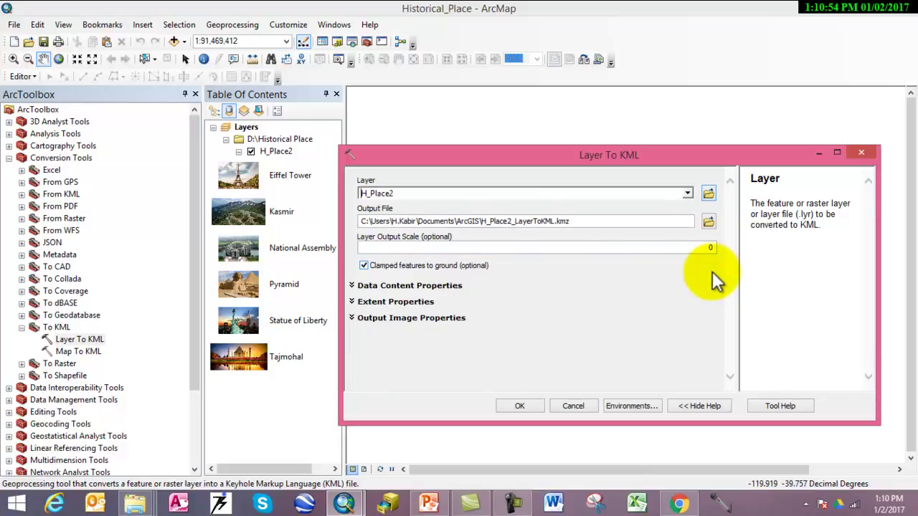
pyautogui.click(520, 406)
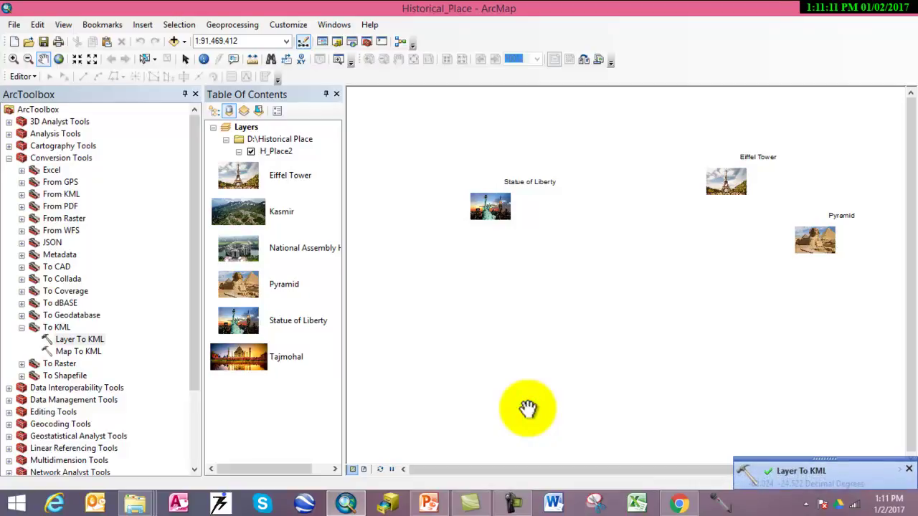
pyautogui.click(784, 472)
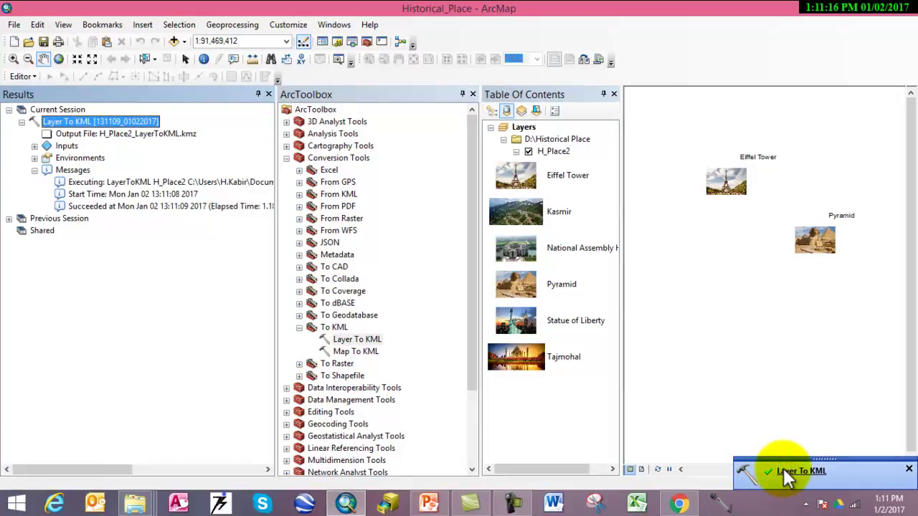
pyautogui.click(125, 135)
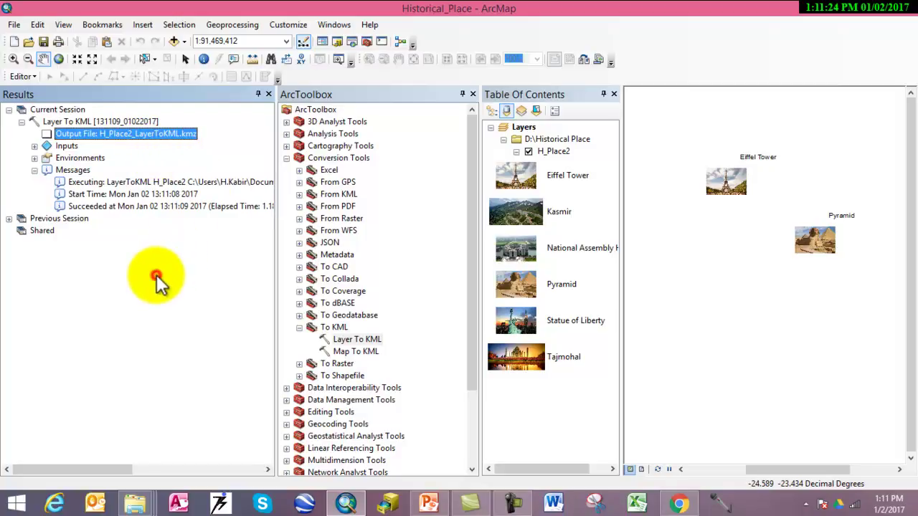
# Step: Close ArcMap, saving the map document's changes, and close the Historical Place folder window
pyautogui.click(904, 8)
pyautogui.click(406, 282)
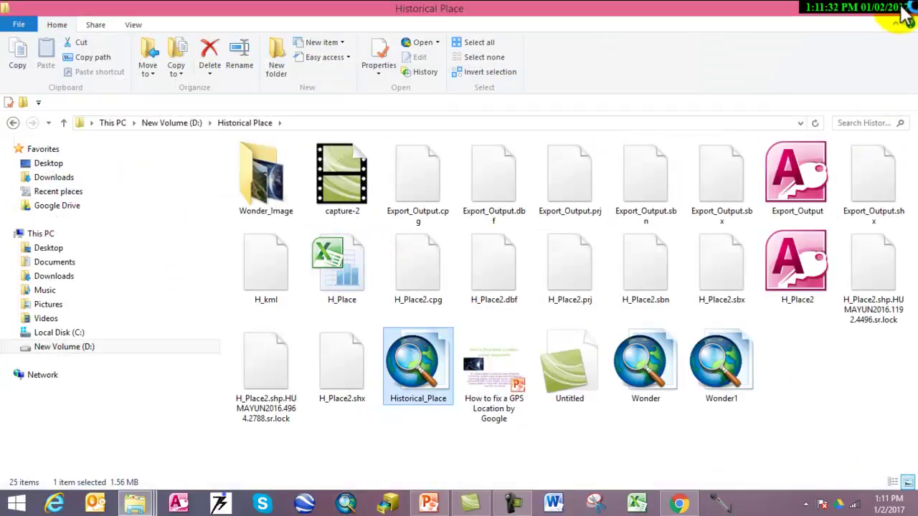
pyautogui.moveTo(910, 13)
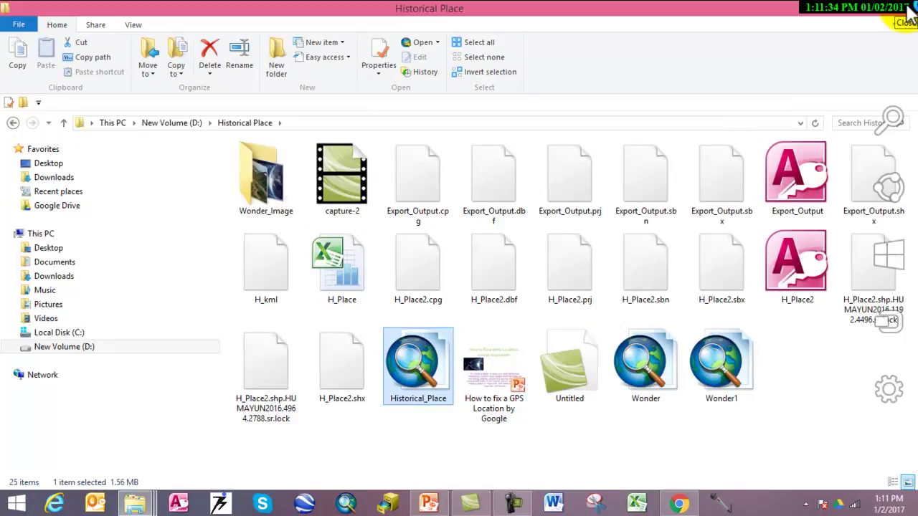
pyautogui.click(909, 9)
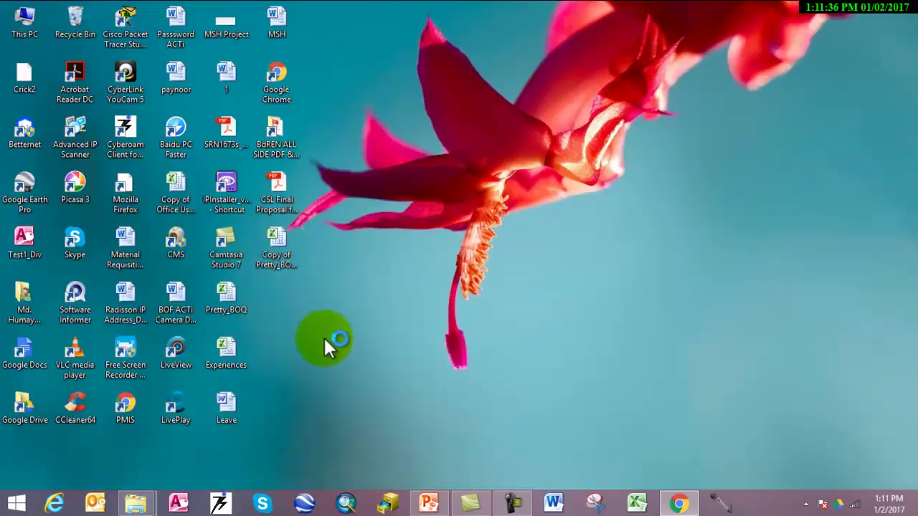
# Step: Open the user's profile folder inside the Users folder on drive C
pyautogui.doubleClick(25, 22)
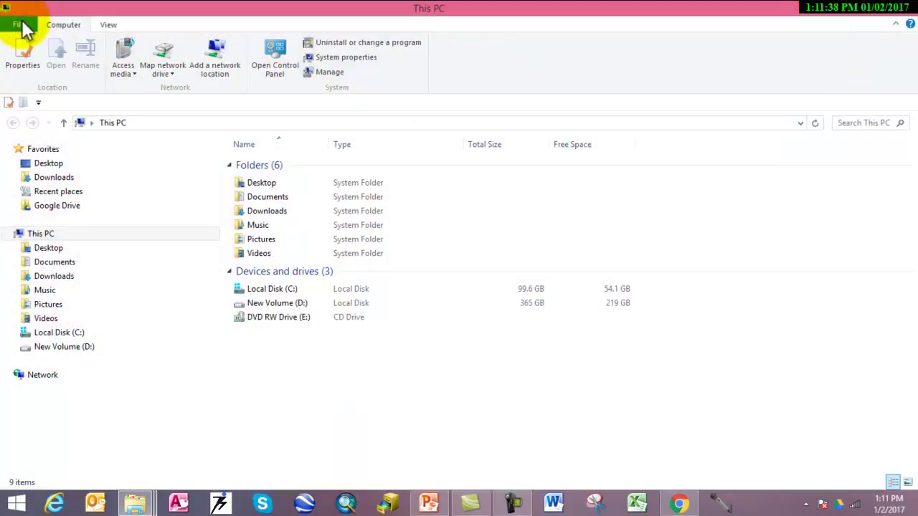
pyautogui.click(295, 289)
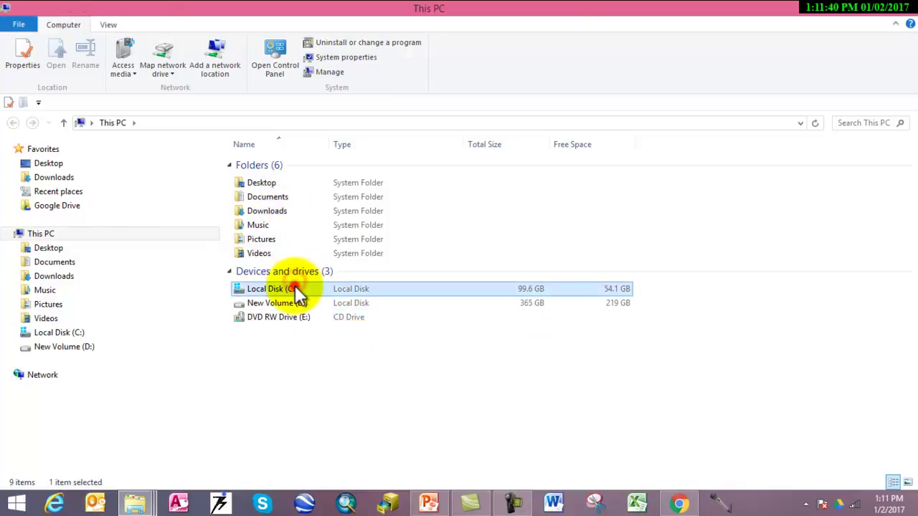
pyautogui.doubleClick(295, 289)
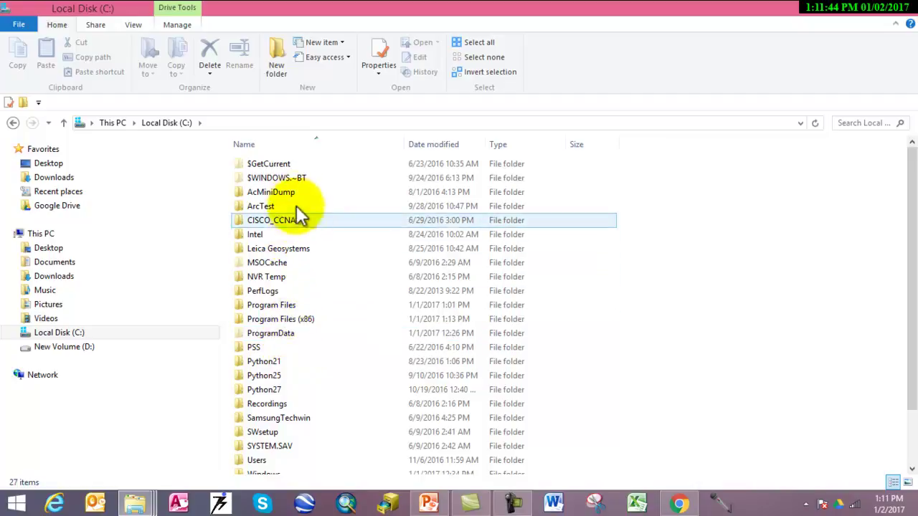
pyautogui.click(300, 430)
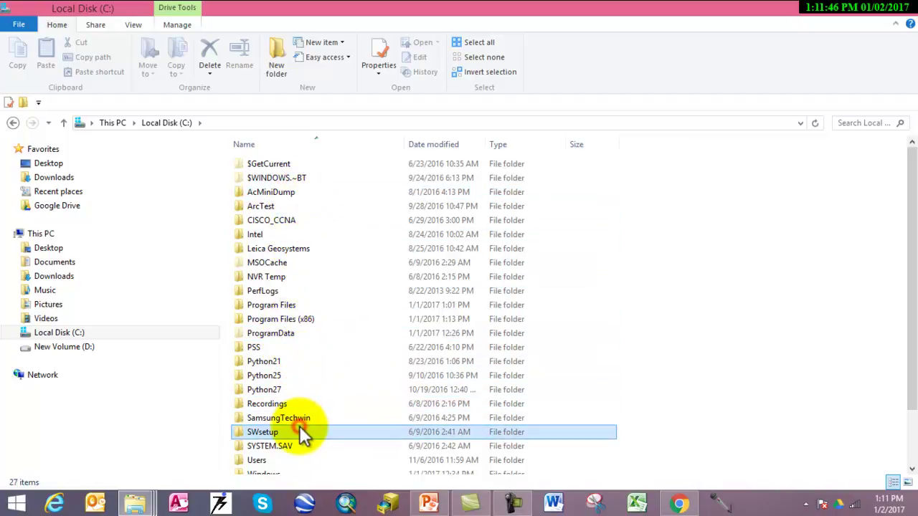
pyautogui.press('u')
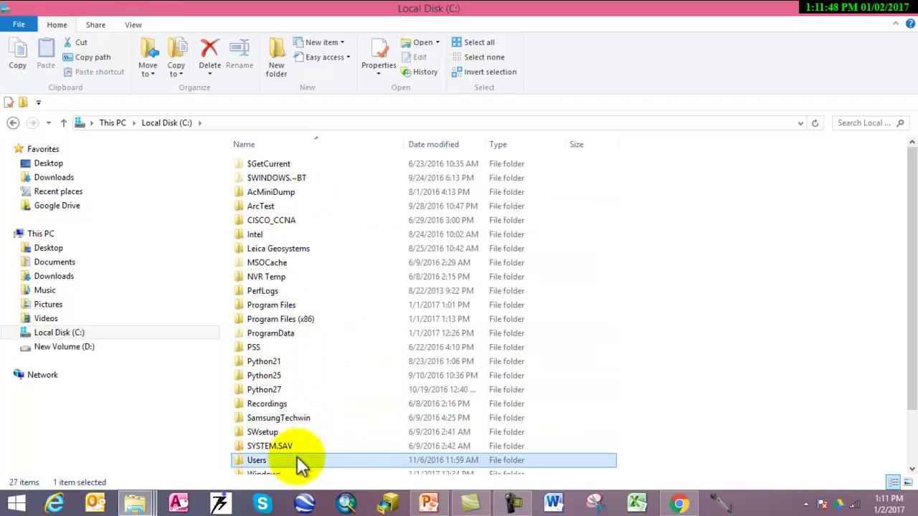
pyautogui.doubleClick(303, 462)
pyautogui.doubleClick(283, 179)
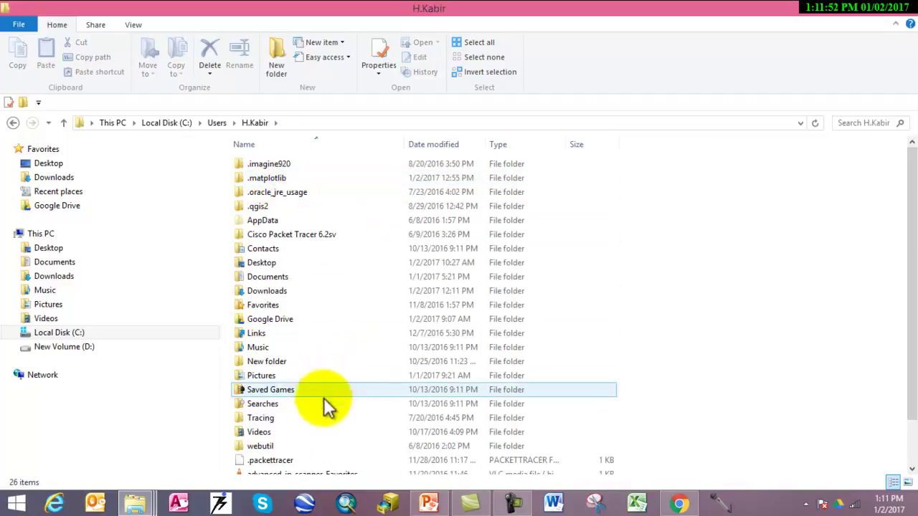
# Step: Search the user's profile folder and its subfolders for "kml"
pyautogui.click(304, 316)
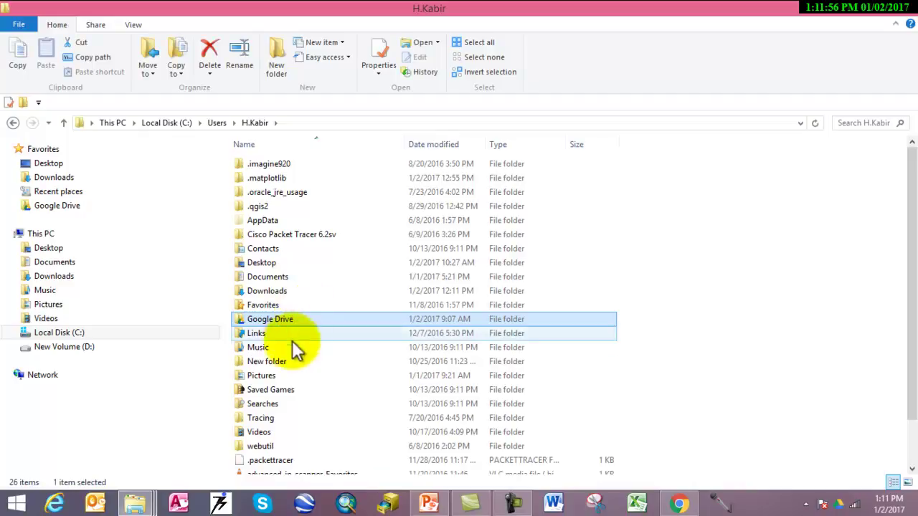
pyautogui.scroll(-2, 336, 296)
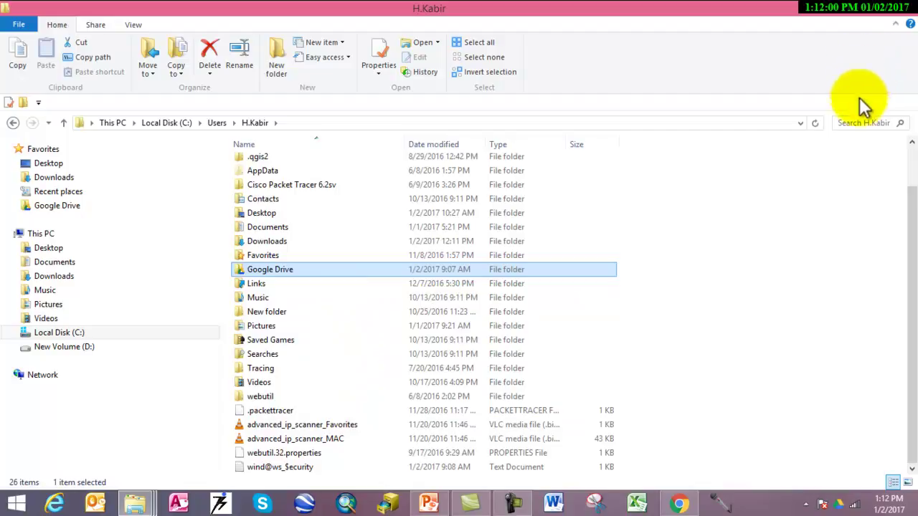
pyautogui.click(862, 123)
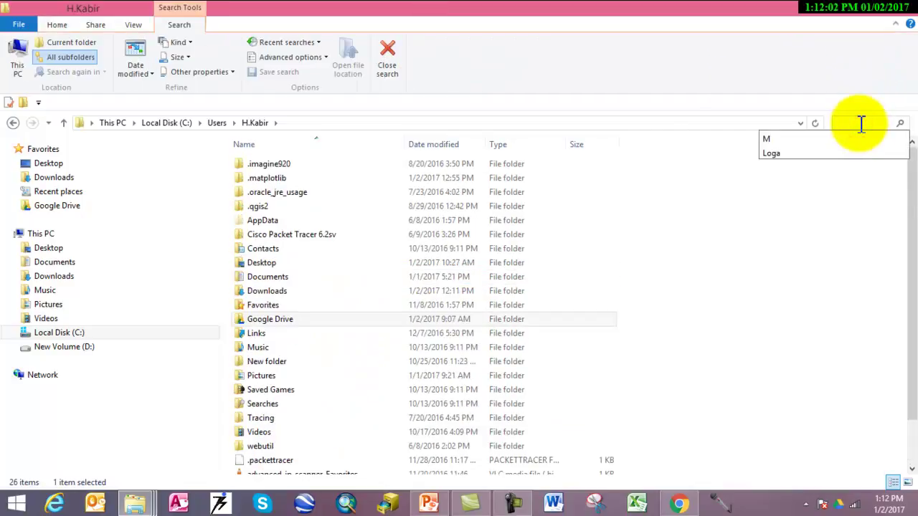
pyautogui.write('kml')
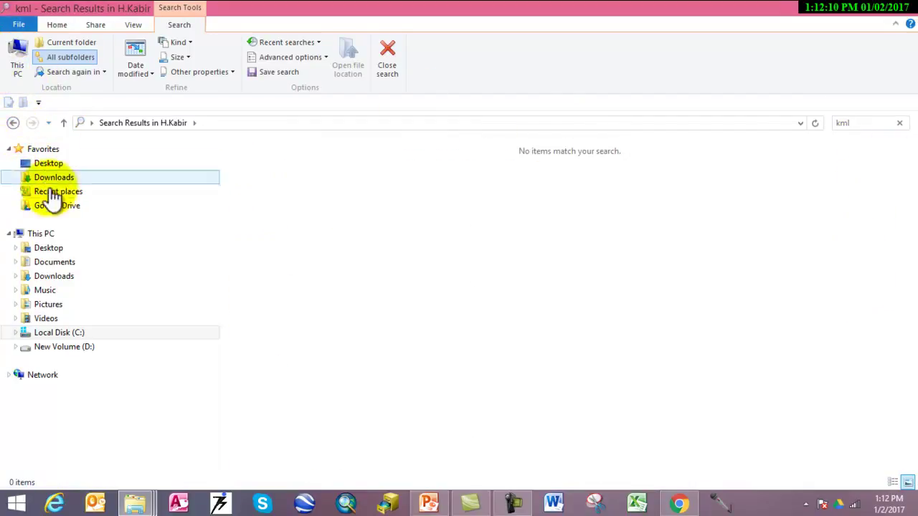
# Step: Search the whole computer, starting from This PC, for ".kml"
pyautogui.click(41, 235)
pyautogui.click(869, 122)
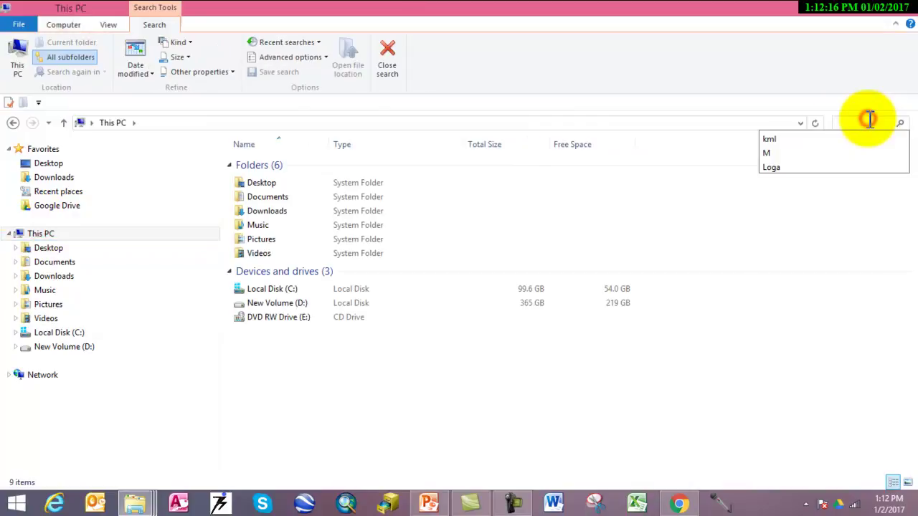
pyautogui.write('km')
pyautogui.press('BackSpace')
pyautogui.press('BackSpace')
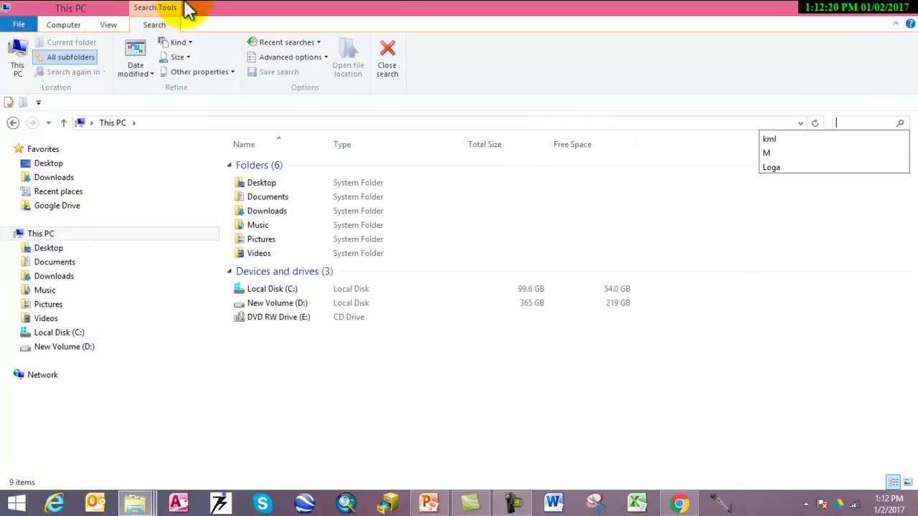
pyautogui.write('.kml')
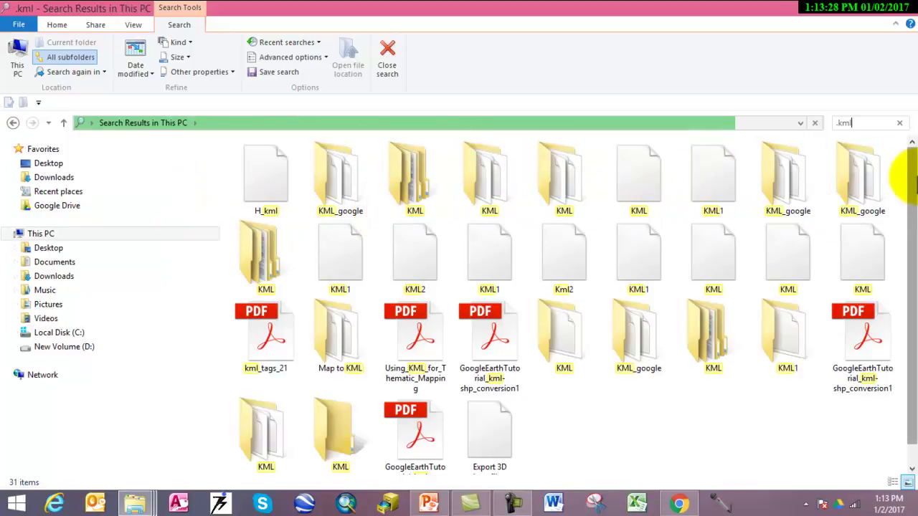
# Step: Copy the H_kml file from the search results to the clipboard
pyautogui.click(283, 185)
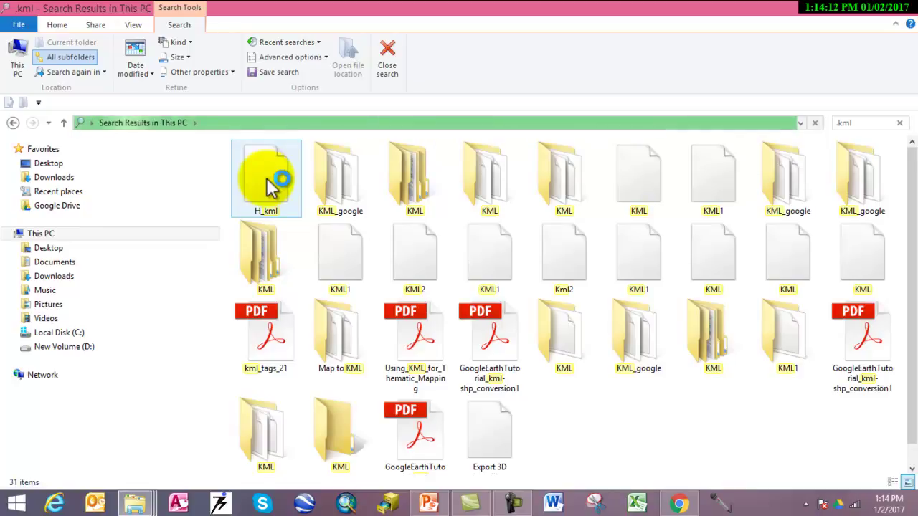
pyautogui.click(271, 188)
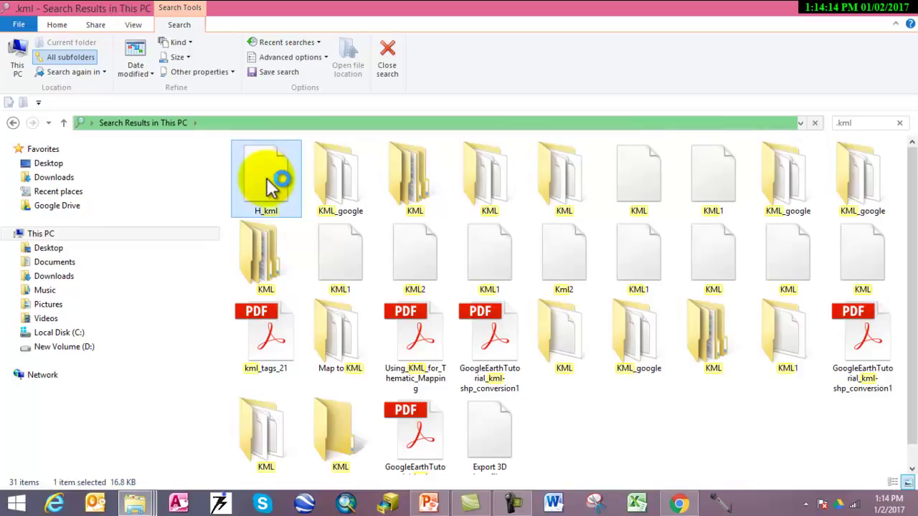
pyautogui.rightClick(267, 180)
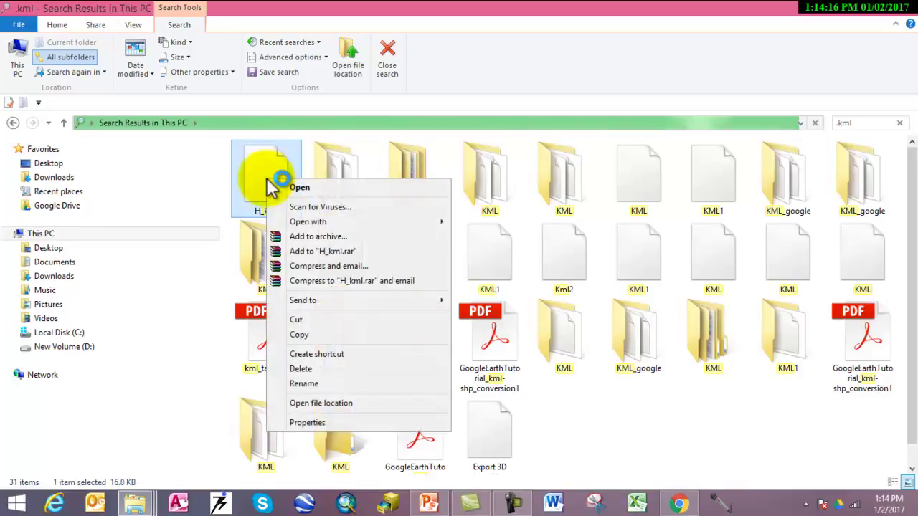
pyautogui.click(315, 335)
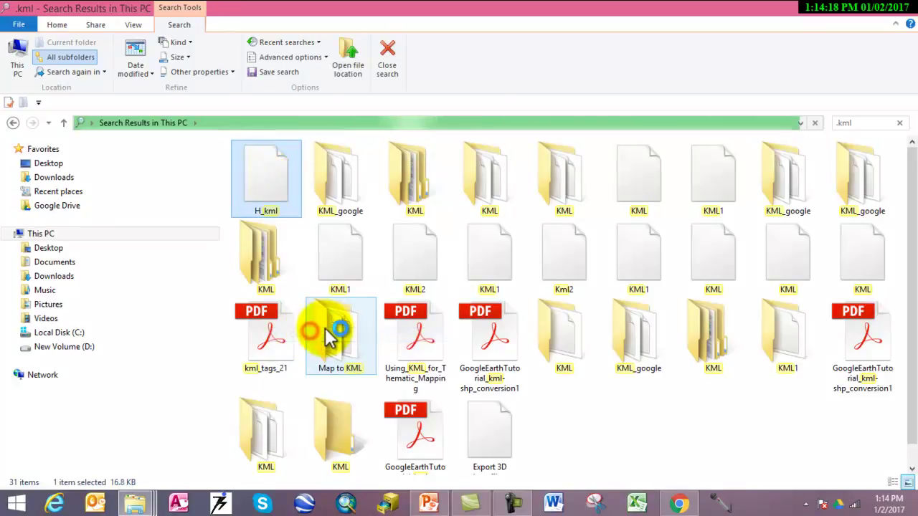
# Step: Paste the copied file into the Historical Place folder on drive D, keeping it as a duplicate beside the original H_kml
pyautogui.click(106, 349)
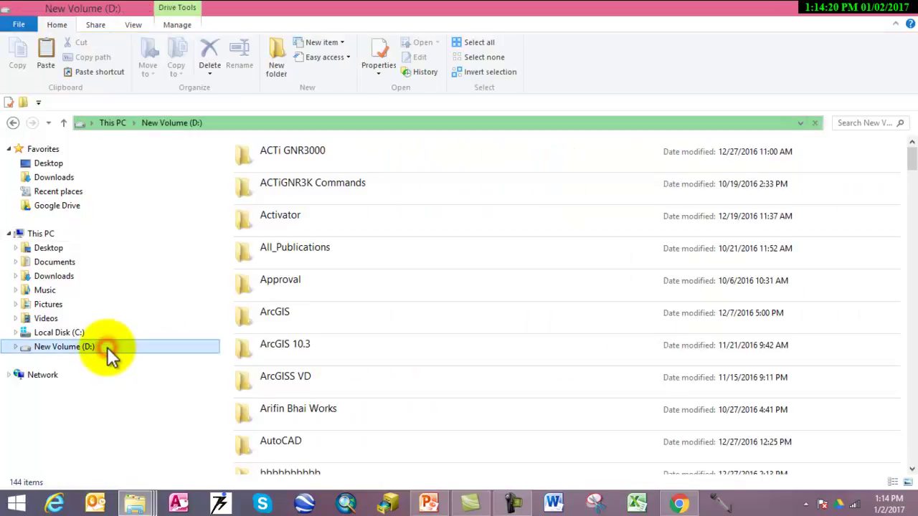
pyautogui.click(340, 294)
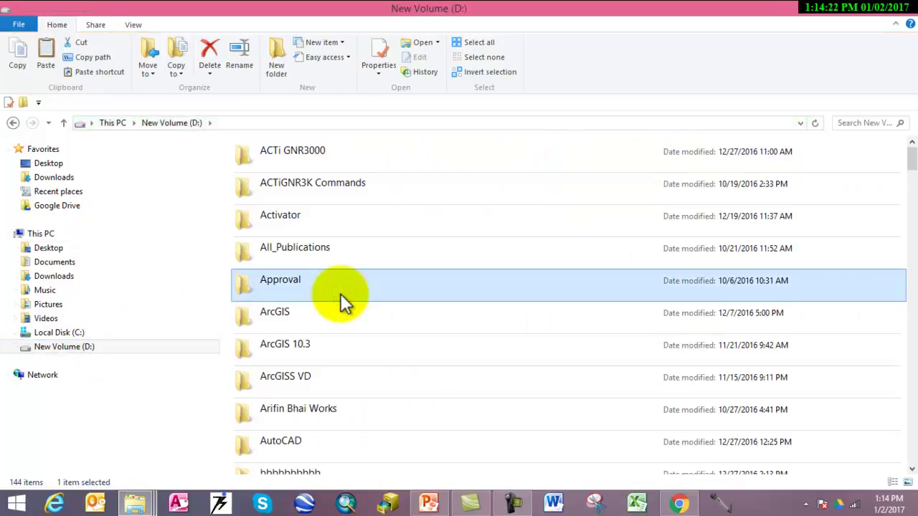
pyautogui.press('h')
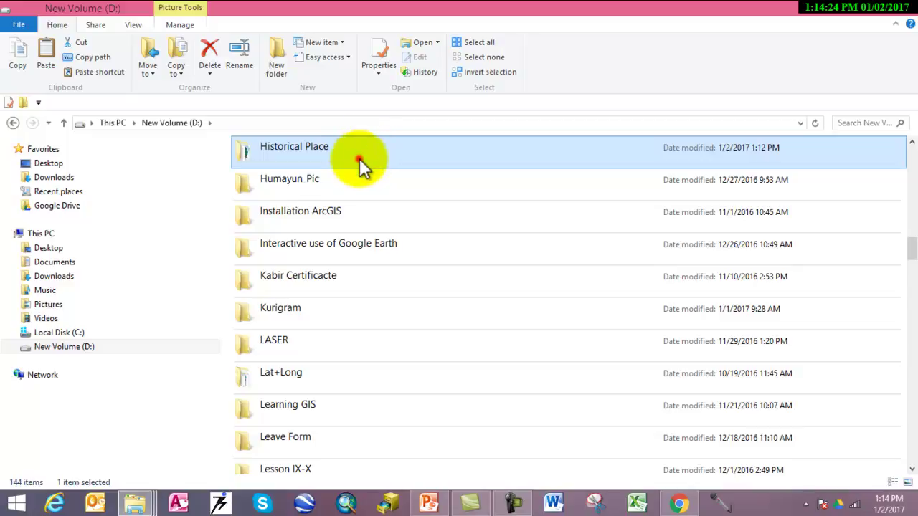
pyautogui.doubleClick(360, 158)
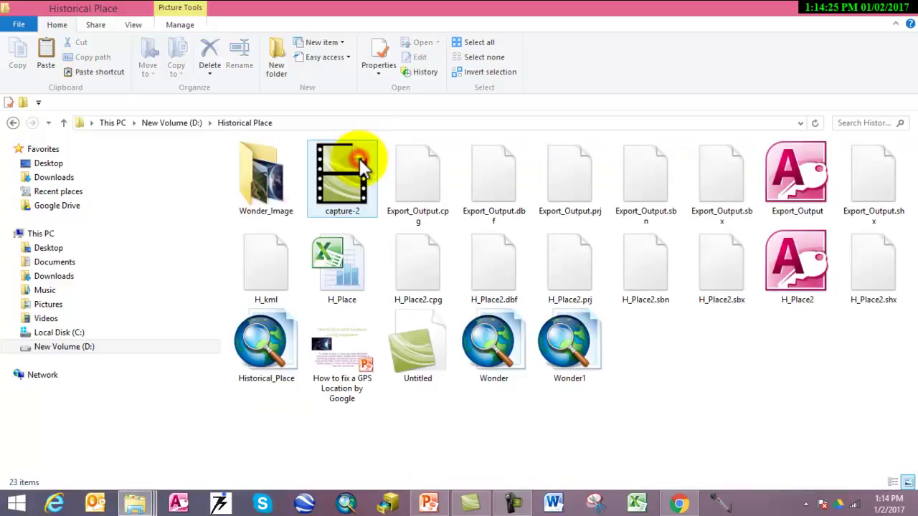
pyautogui.rightClick(665, 368)
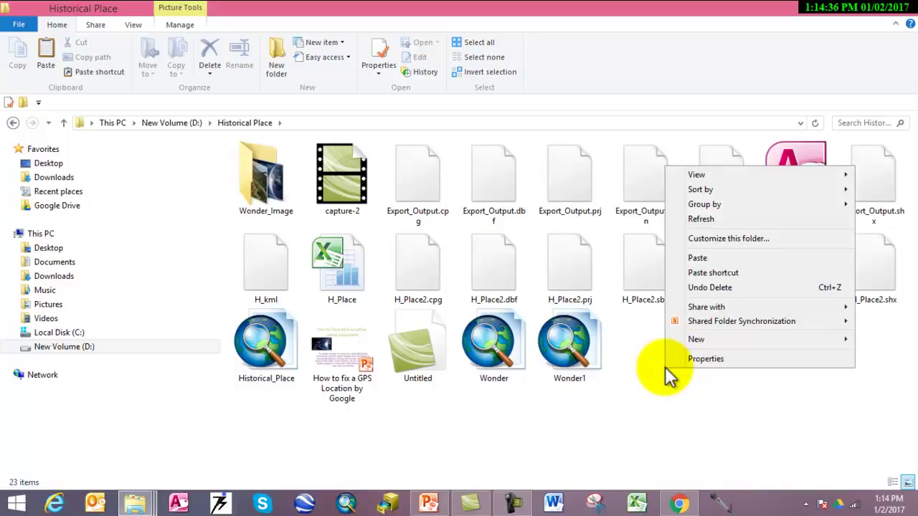
pyautogui.click(742, 259)
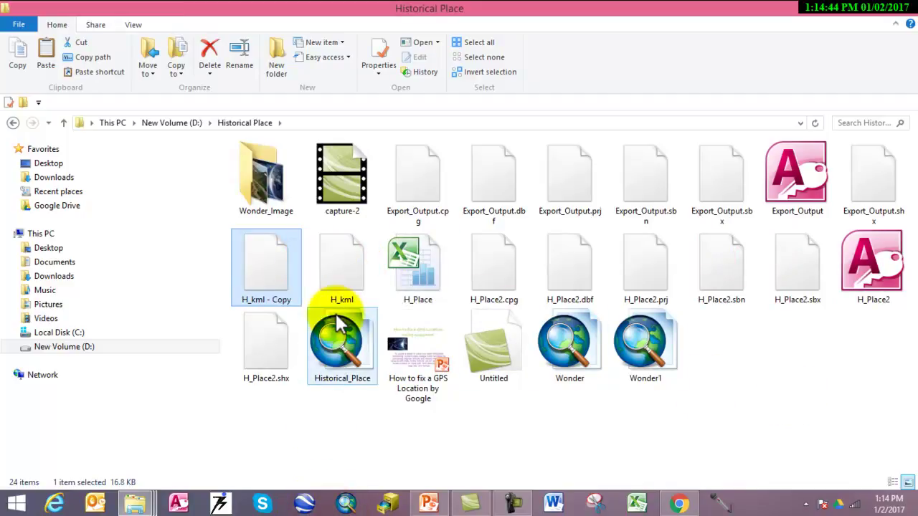
# Step: Open the H_kml file with Google Earth and make it the default app for all .kmz files
pyautogui.click(351, 251)
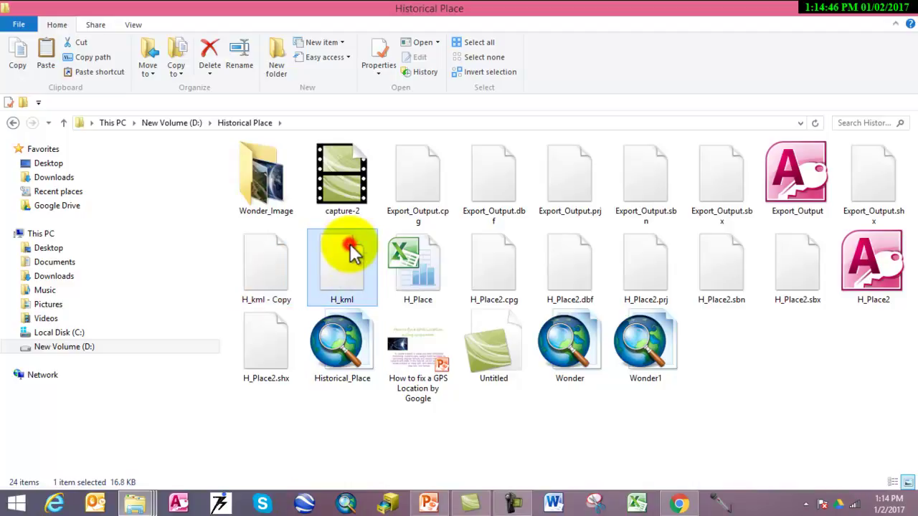
pyautogui.doubleClick(350, 244)
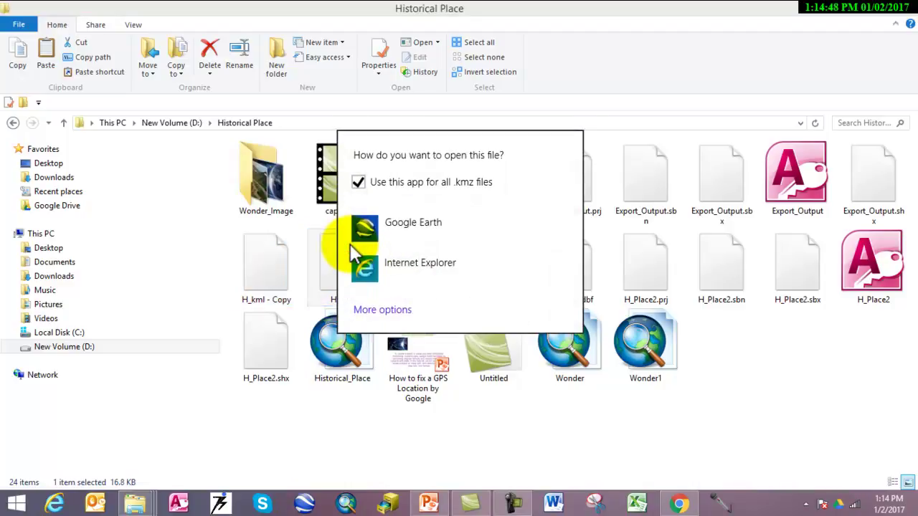
pyautogui.click(379, 231)
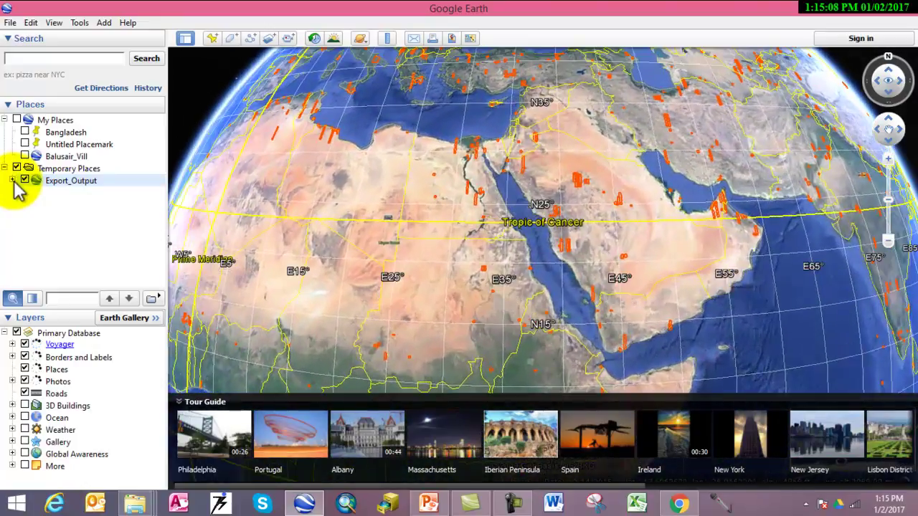
# Step: Expand the nested Export_Output folders to view the placemarks, and close Google Earth, discarding the temporary places
pyautogui.click(13, 180)
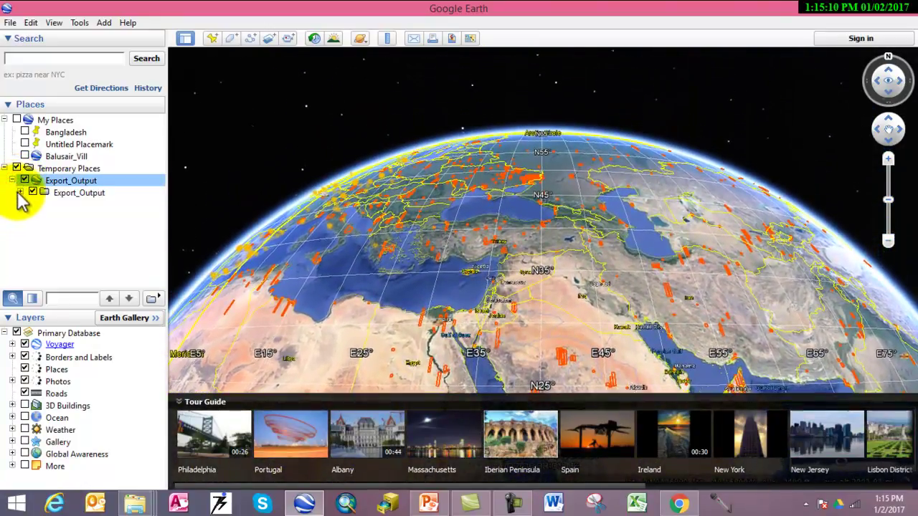
pyautogui.click(21, 192)
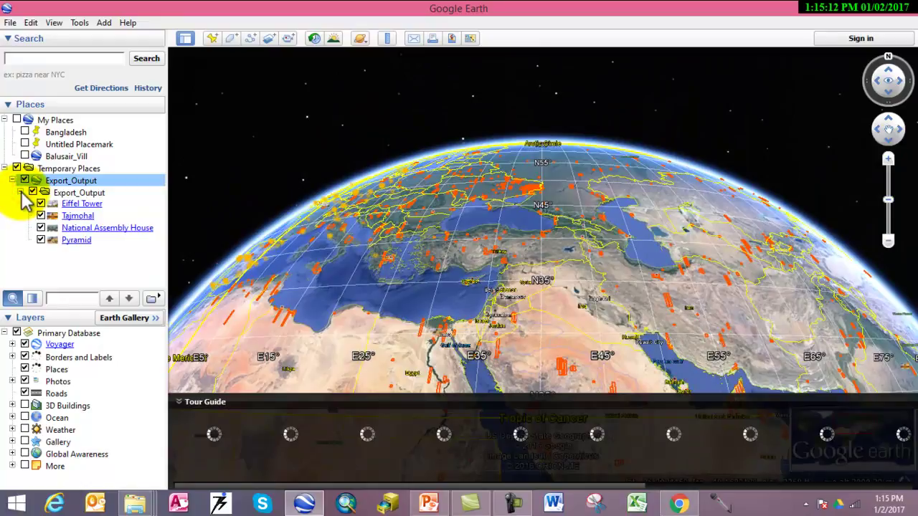
pyautogui.click(905, 7)
pyautogui.click(473, 269)
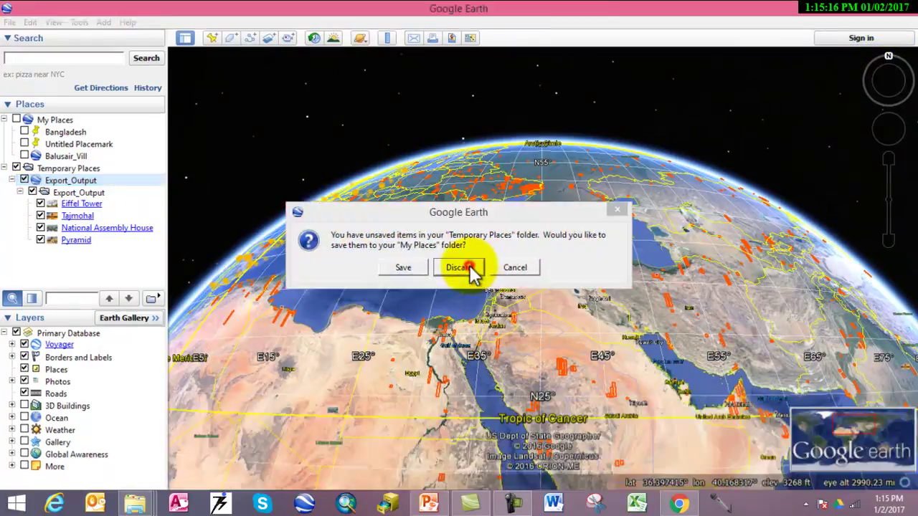
# Step: Open the H_kml - Copy file in Google Earth
pyautogui.doubleClick(500, 259)
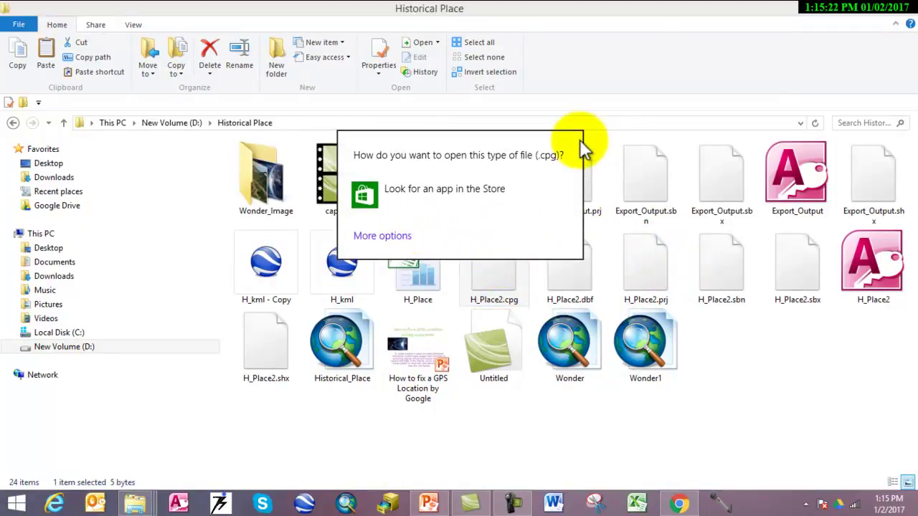
pyautogui.click(785, 421)
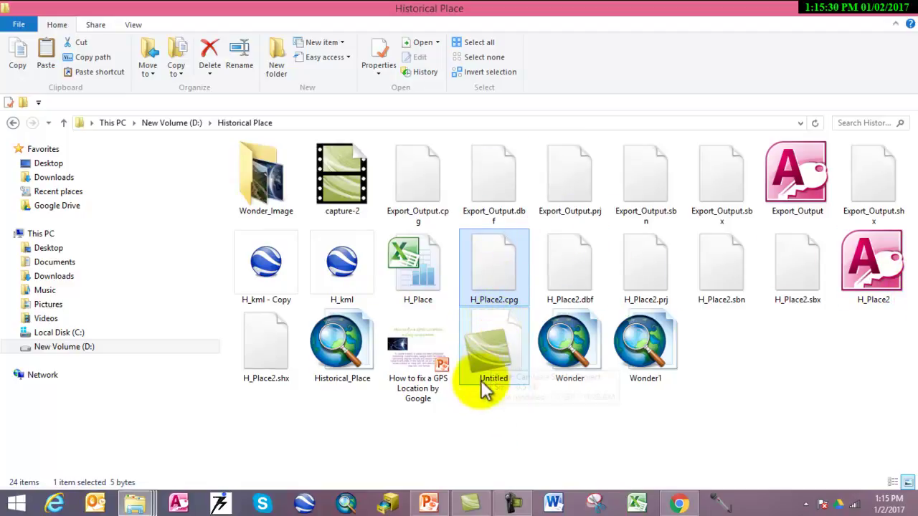
pyautogui.click(270, 266)
pyautogui.doubleClick(270, 267)
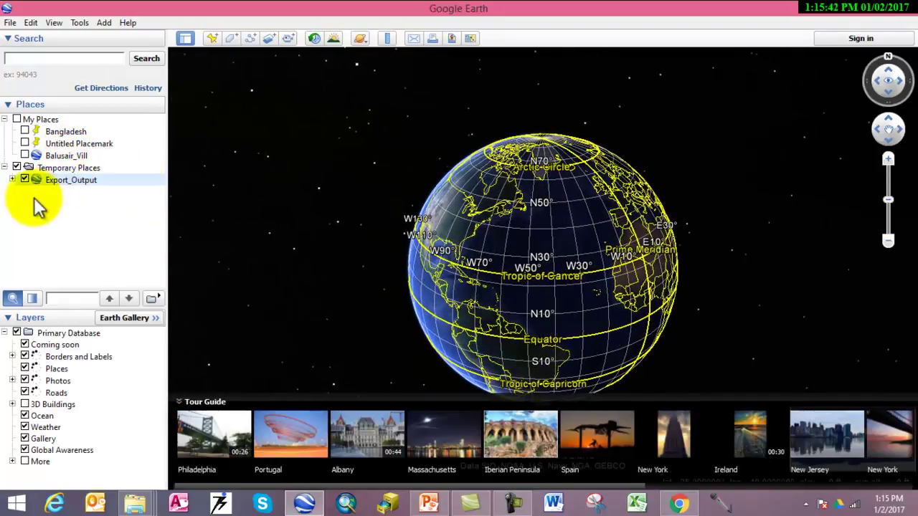
# Step: Expand the copy's Export_Output folders down to the placemarks, and close Google Earth without saving the temporary places
pyautogui.click(12, 180)
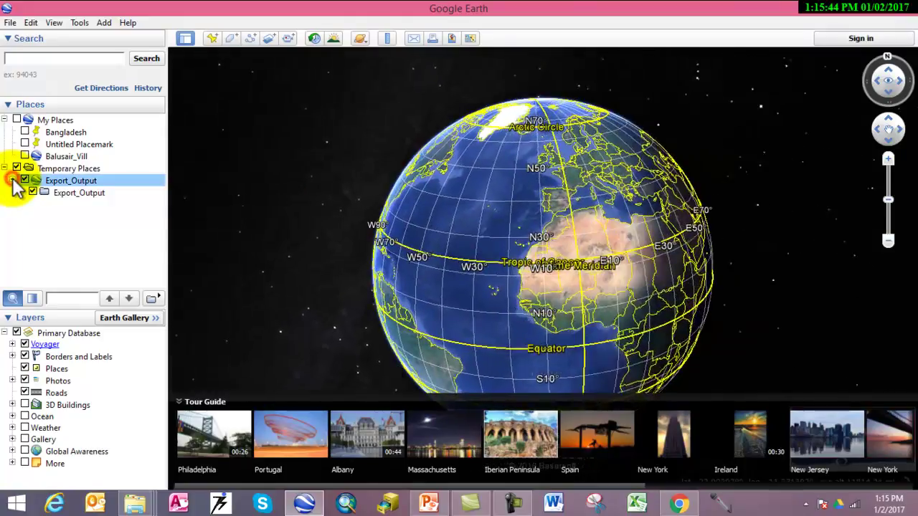
pyautogui.click(22, 192)
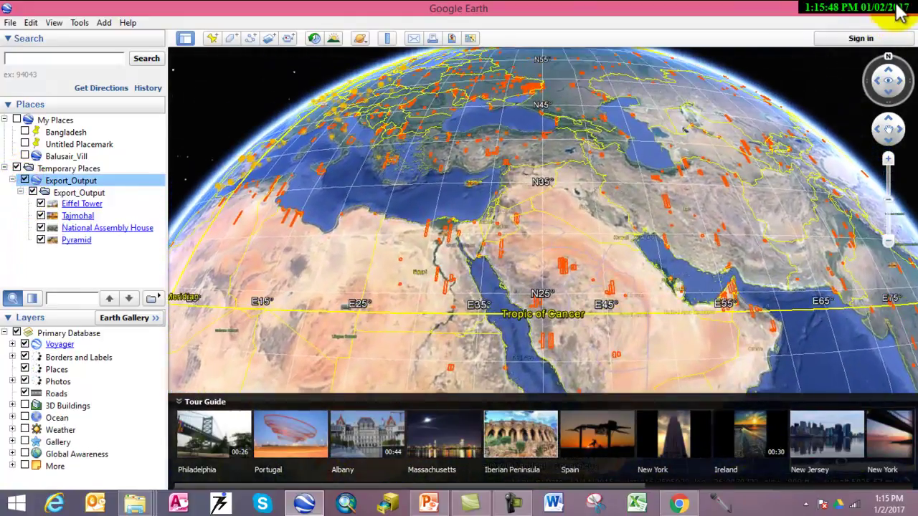
pyautogui.click(904, 8)
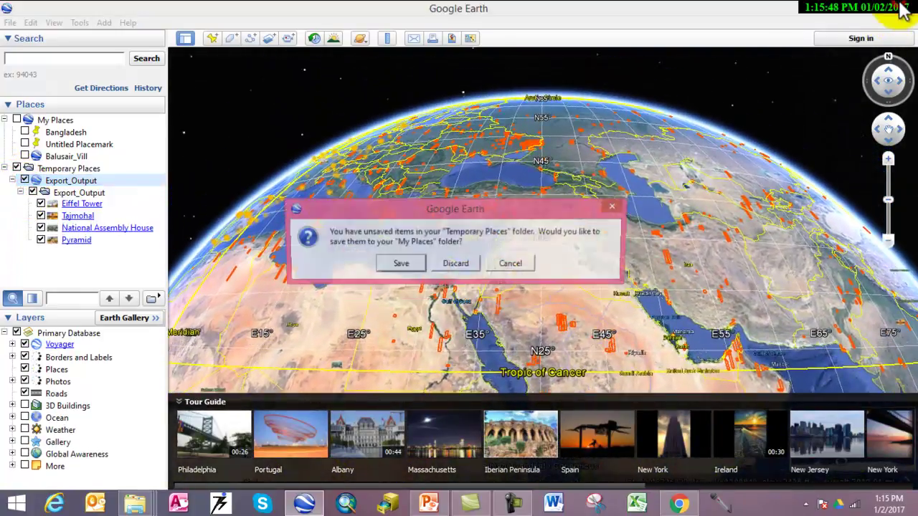
pyautogui.click(456, 271)
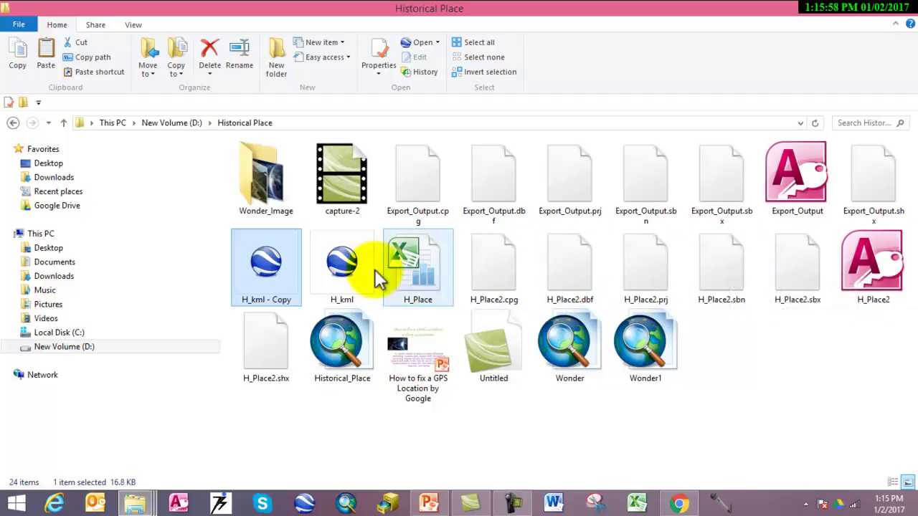
# Step: Select both H_kml files together with the H_Place2 .shx, .cpg, .dbf, .prj and .sbn files in the Historical Place folder
pyautogui.click(560, 418)
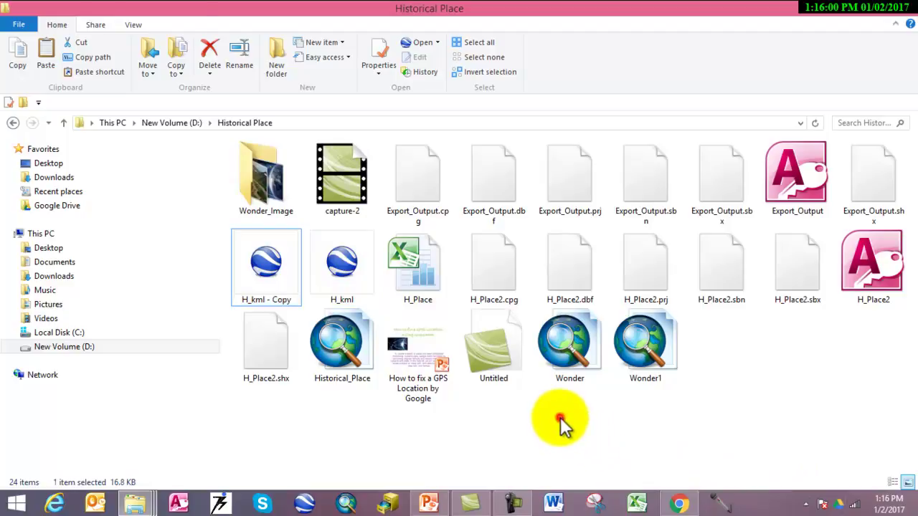
pyautogui.click(270, 362)
pyautogui.keyDown('ctrl'); pyautogui.click(249, 285); pyautogui.keyUp('ctrl')
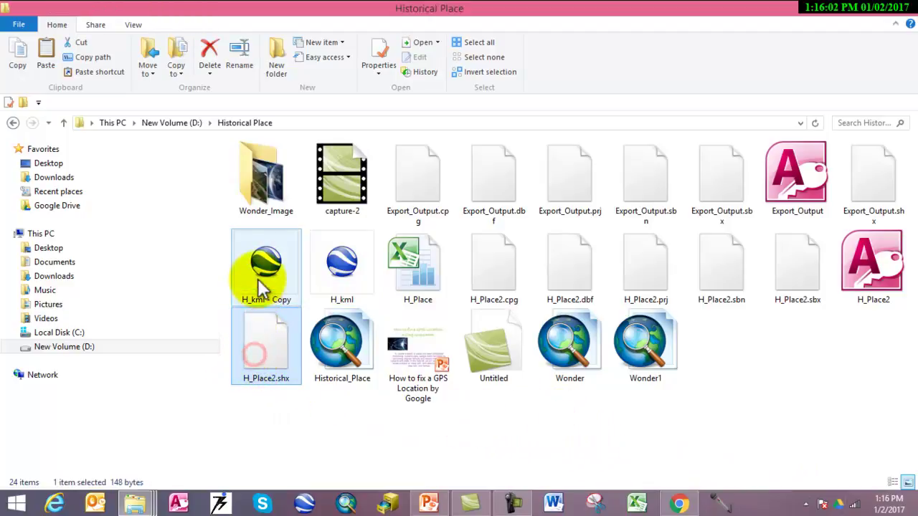
pyautogui.keyDown('ctrl'); pyautogui.click(351, 267); pyautogui.keyUp('ctrl')
pyautogui.keyDown('ctrl'); pyautogui.click(487, 264); pyautogui.keyUp('ctrl')
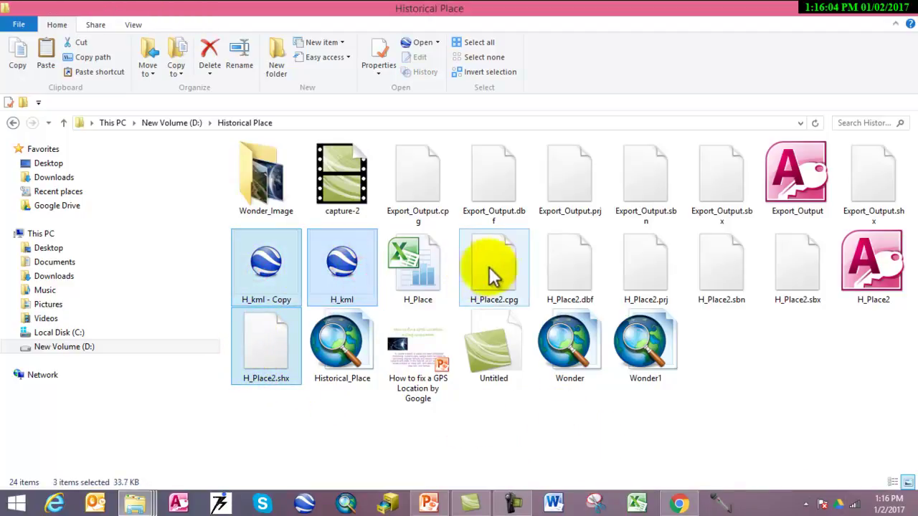
pyautogui.keyDown('ctrl'); pyautogui.click(571, 269); pyautogui.keyUp('ctrl')
pyautogui.keyDown('ctrl'); pyautogui.click(630, 265); pyautogui.keyUp('ctrl')
pyautogui.keyDown('ctrl'); pyautogui.click(733, 267); pyautogui.keyUp('ctrl')
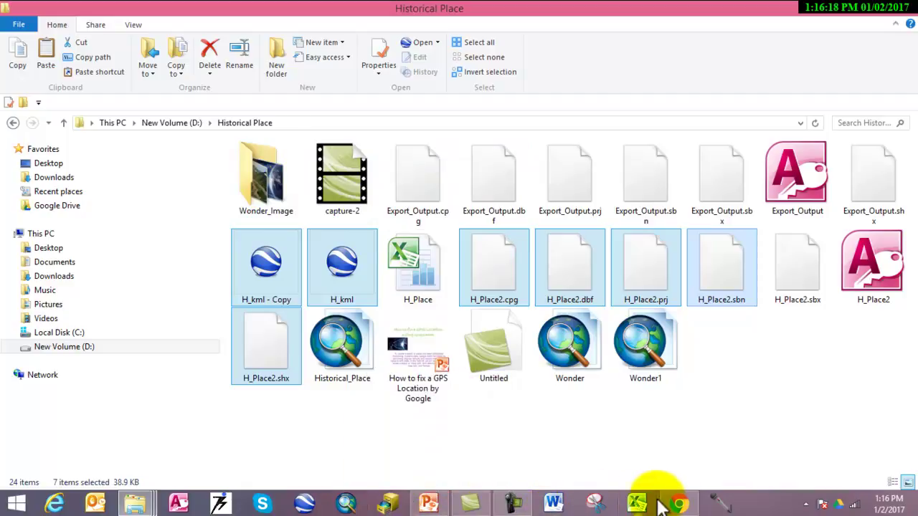
# Step: Switch to ArcMap with the Historical_Place map document open, and close the Results window
pyautogui.click(350, 504)
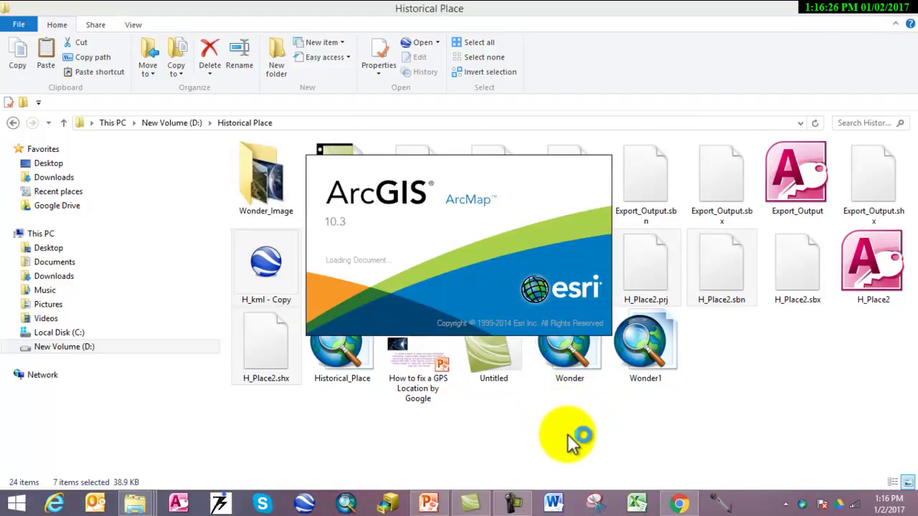
pyautogui.click(362, 362)
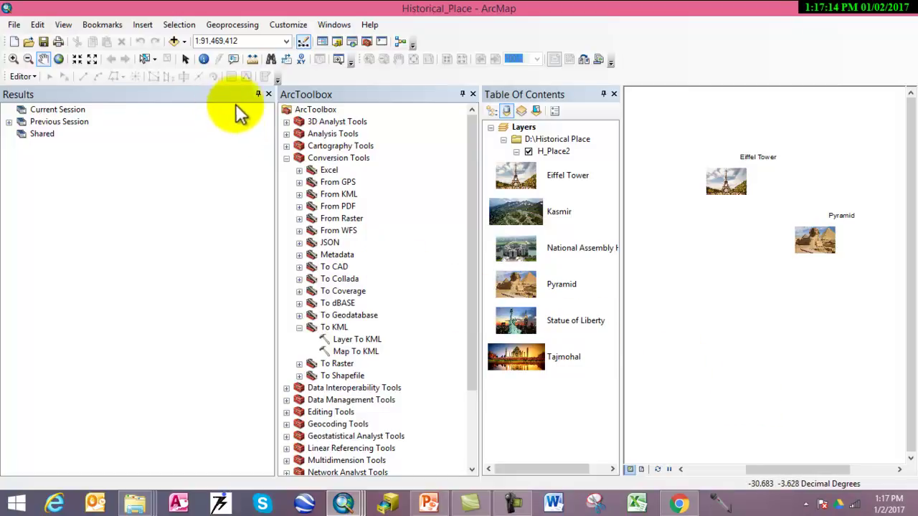
pyautogui.click(268, 94)
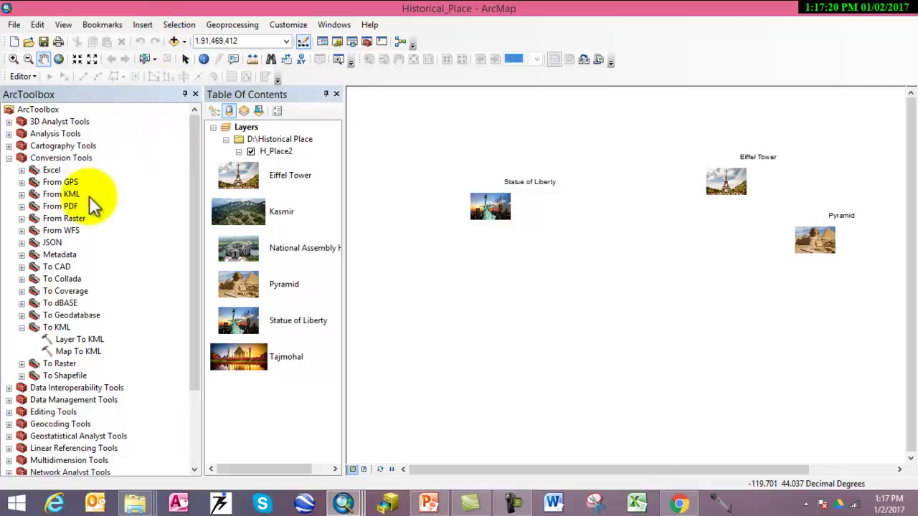
# Step: Start the Layer To KML tool and browse for its input layer in the Historical Place folder on drive D
pyautogui.doubleClick(83, 340)
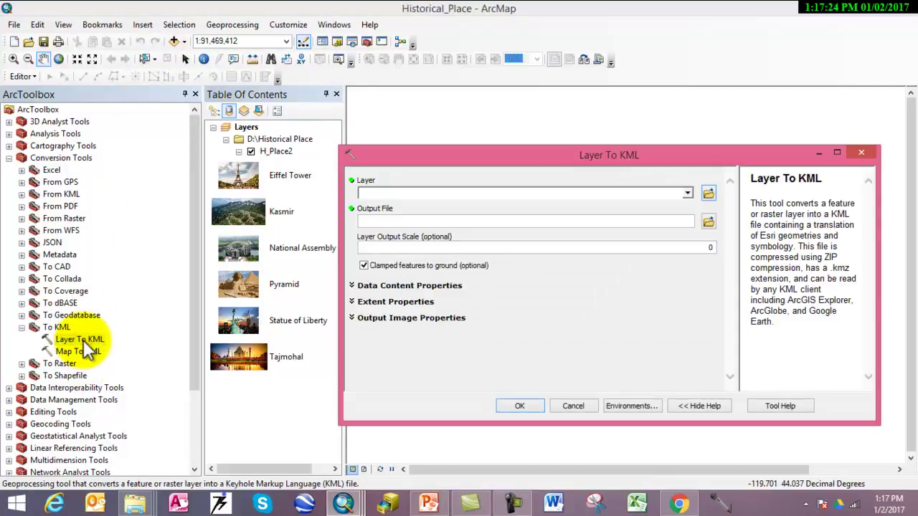
pyautogui.click(687, 193)
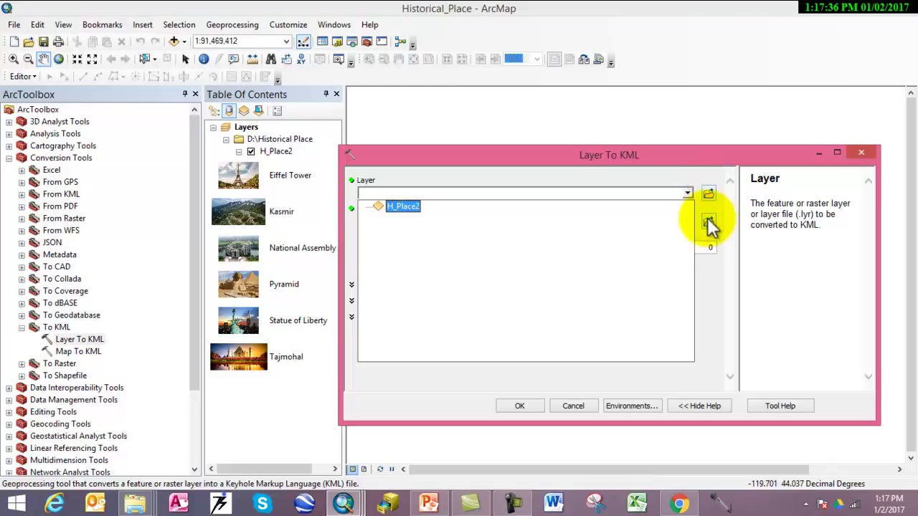
pyautogui.click(708, 193)
pyautogui.click(707, 193)
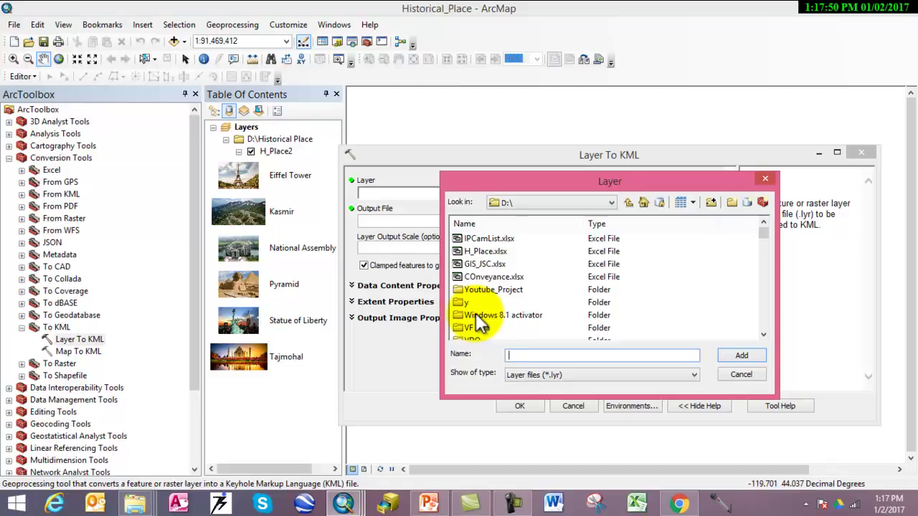
pyautogui.click(477, 317)
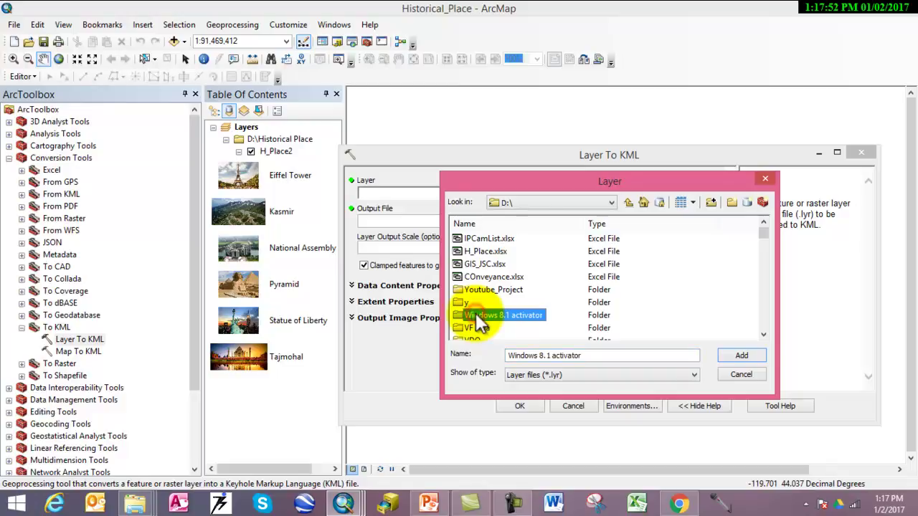
pyautogui.press('h')
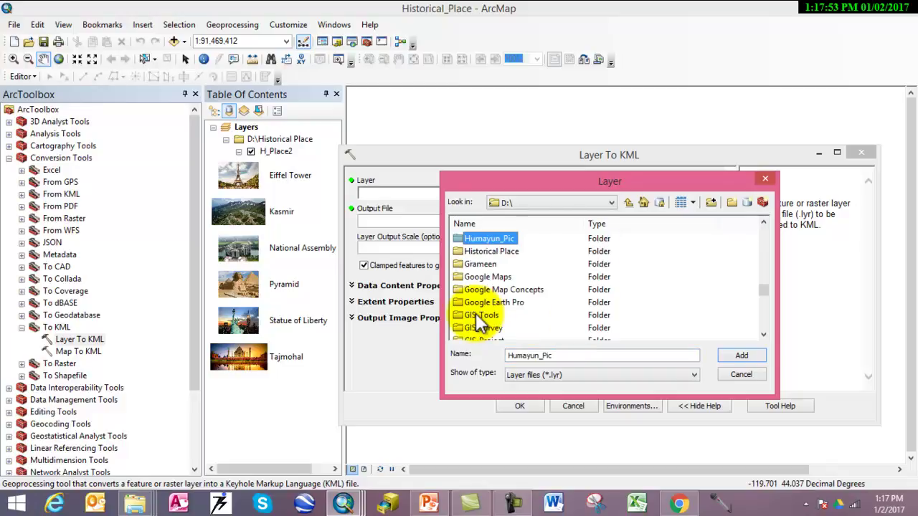
pyautogui.doubleClick(504, 252)
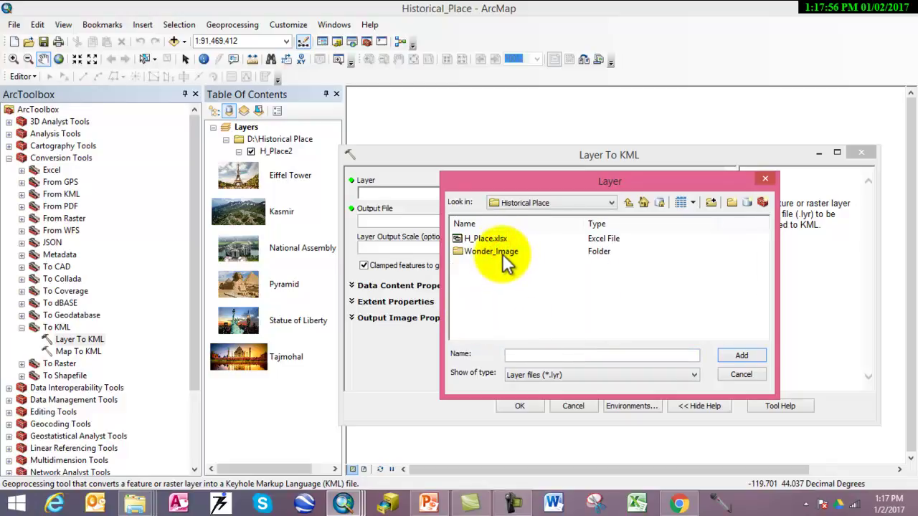
# Step: Look inside the Wonder_Image folder for the input layer, entering *.* as the name to list all file types
pyautogui.doubleClick(502, 254)
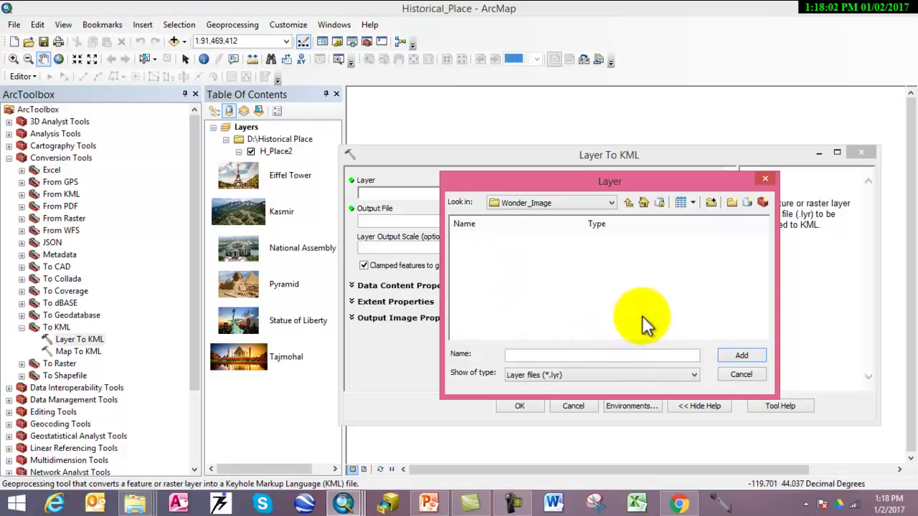
pyautogui.click(626, 375)
pyautogui.click(626, 375)
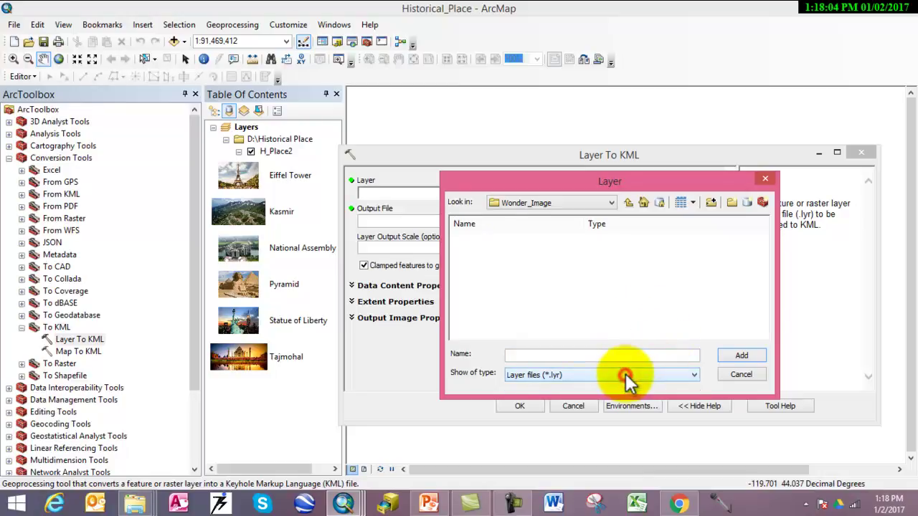
pyautogui.click(600, 354)
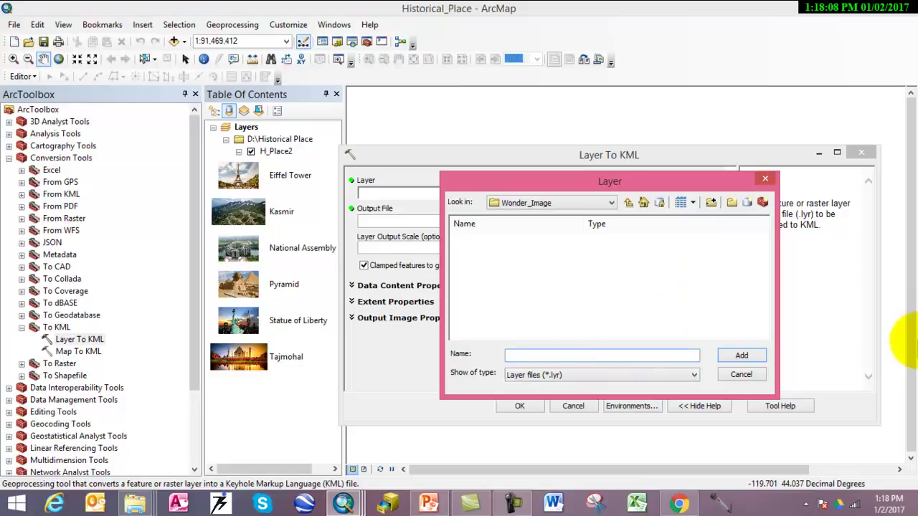
pyautogui.write('*.*')
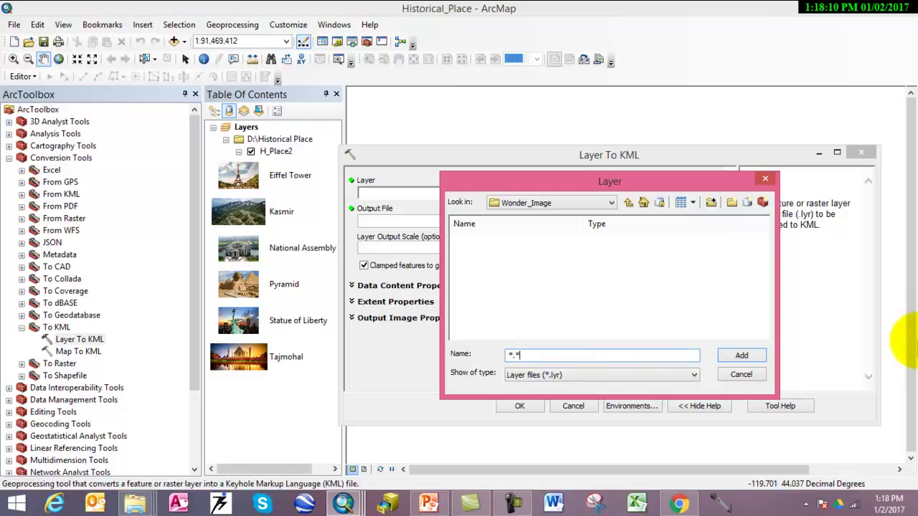